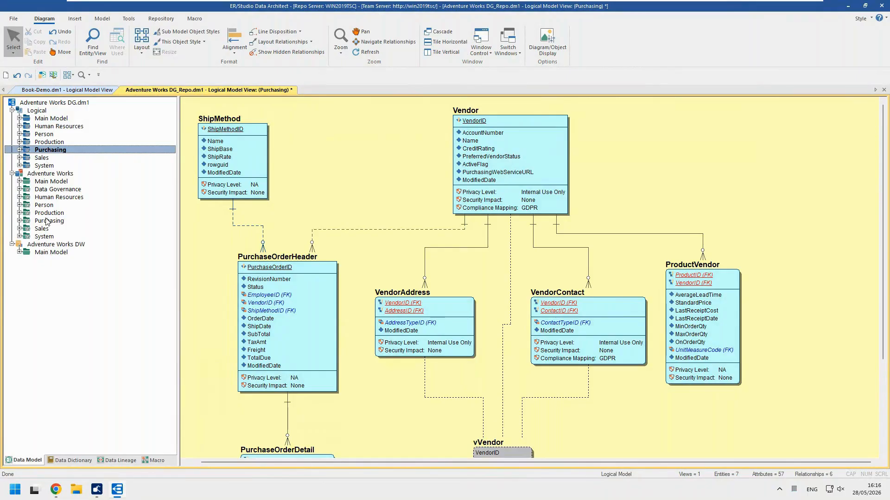
# - Expand the Purchasing submodel's entities, select Vendor, PurchaseOrderDetail, PurchaseOrderHeader and VendorAddress together, and clear the selection
pyautogui.click(20, 149)
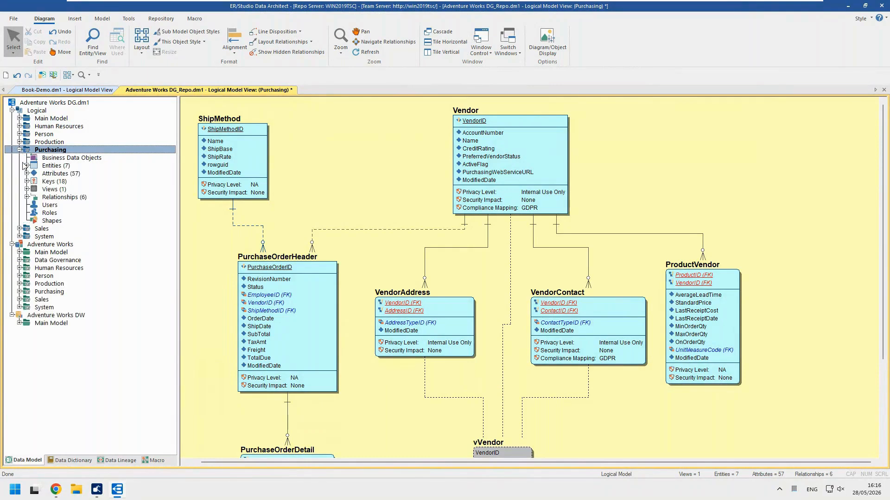
pyautogui.click(27, 166)
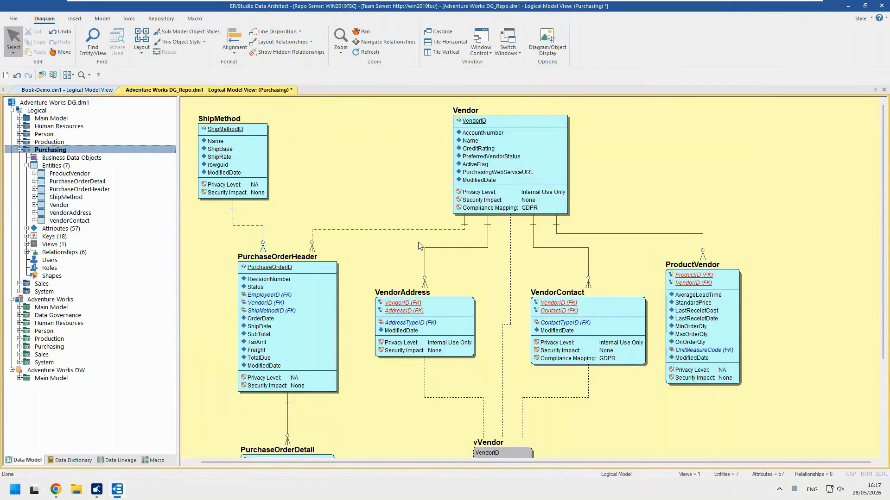
pyautogui.click(65, 206)
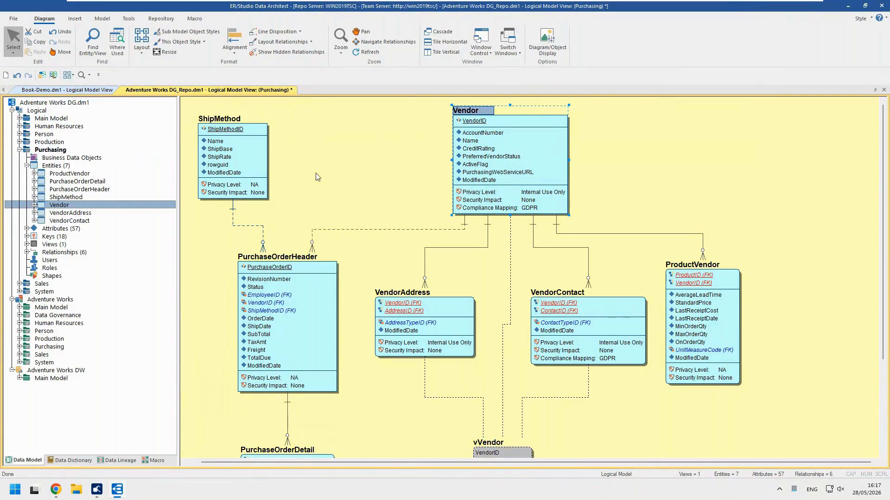
pyautogui.click(78, 181)
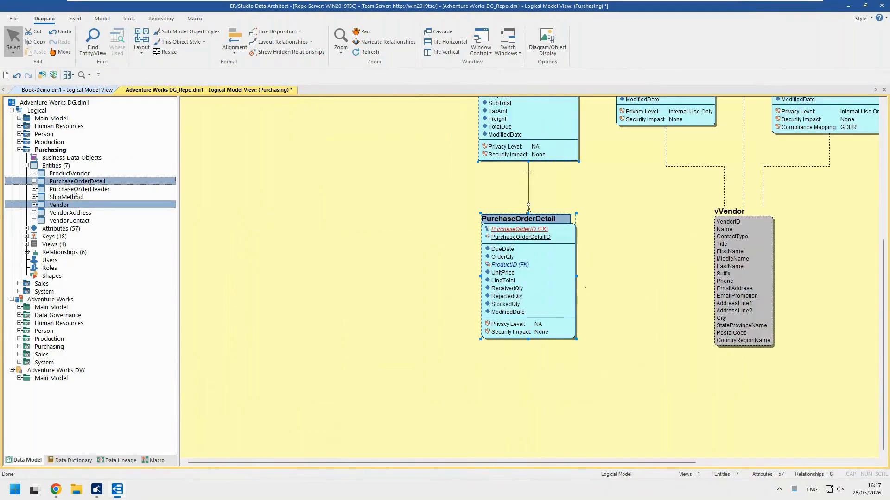
pyautogui.keyDown('ctrl'); pyautogui.click(74, 190); pyautogui.keyUp('ctrl')
pyautogui.keyDown('ctrl'); pyautogui.click(63, 214); pyautogui.keyUp('ctrl')
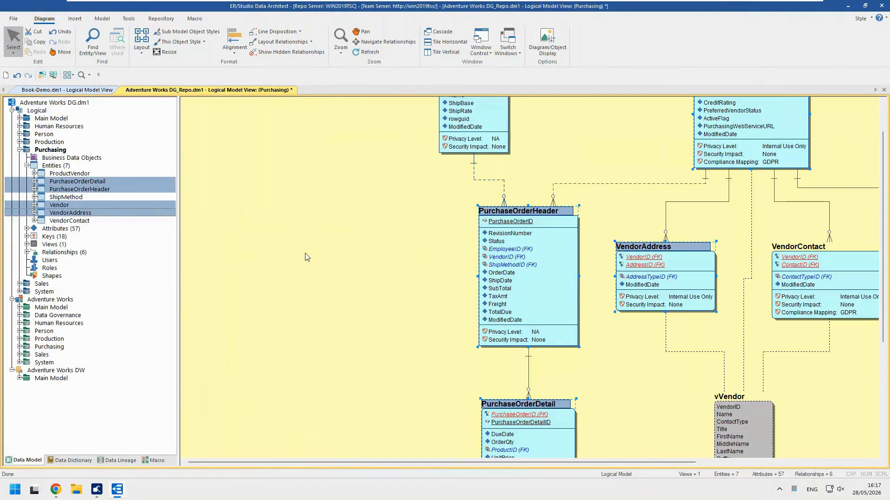
pyautogui.click(148, 228)
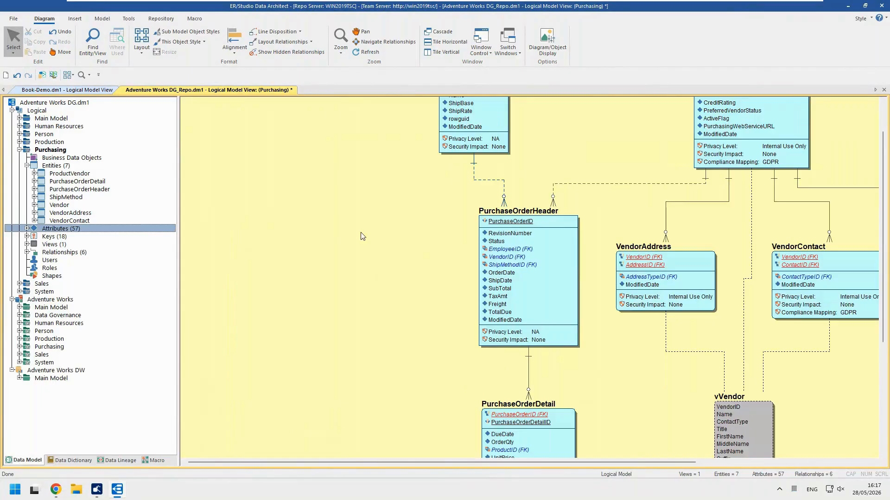
pyautogui.click(407, 217)
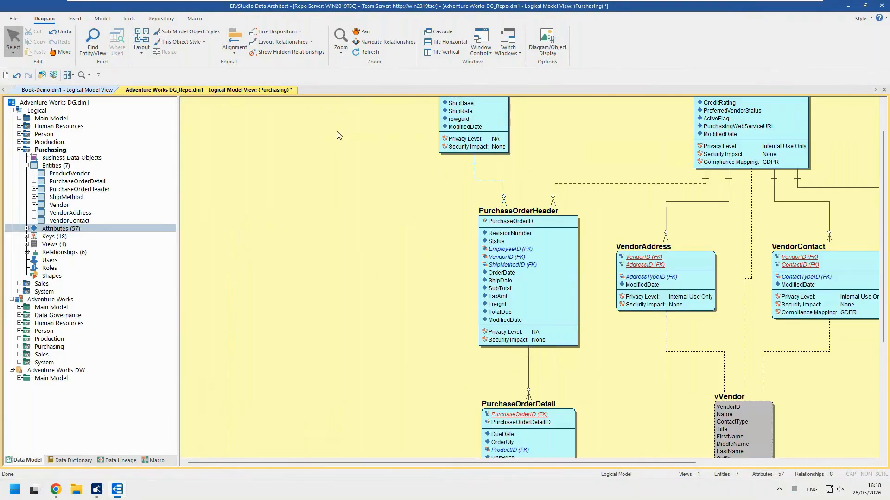
# - Pan the Purchasing diagram to bring all its upper entities into view and zoom in and out on it
pyautogui.click(366, 33)
pyautogui.moveTo(405, 217); pyautogui.dragTo(251, 230)
pyautogui.press('Escape')
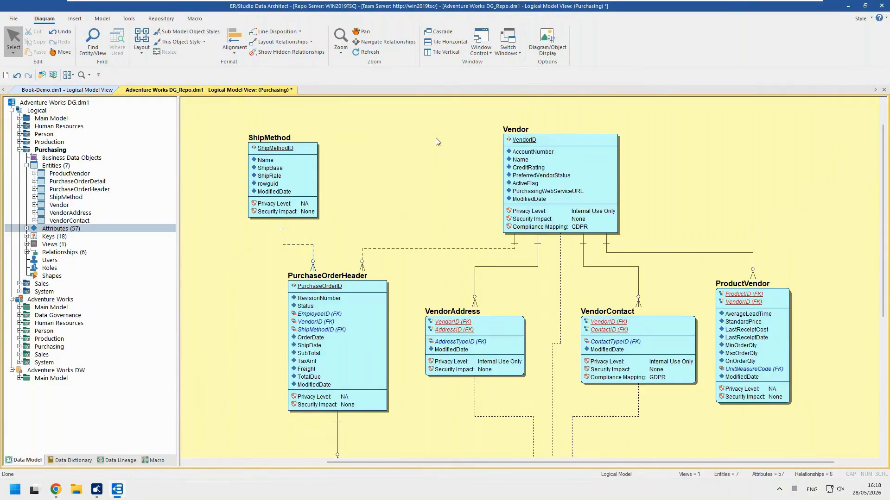
pyautogui.scroll(5, 438, 141)
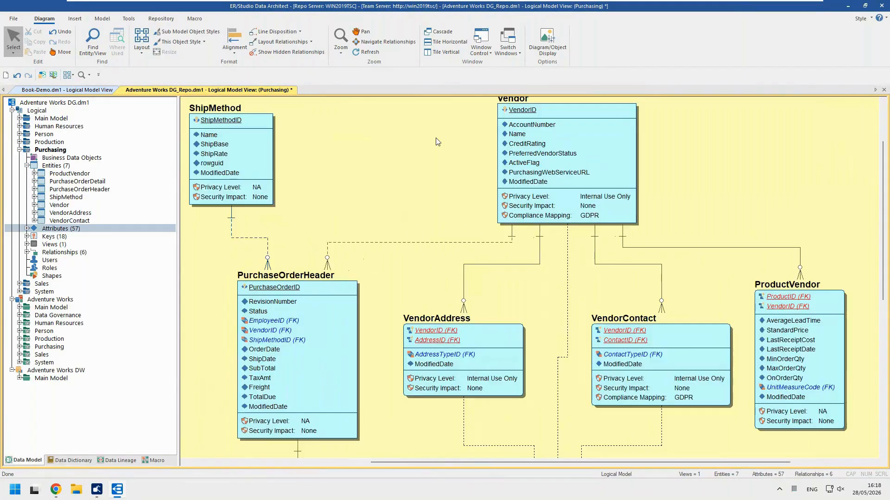
pyautogui.scroll(-5, 438, 142)
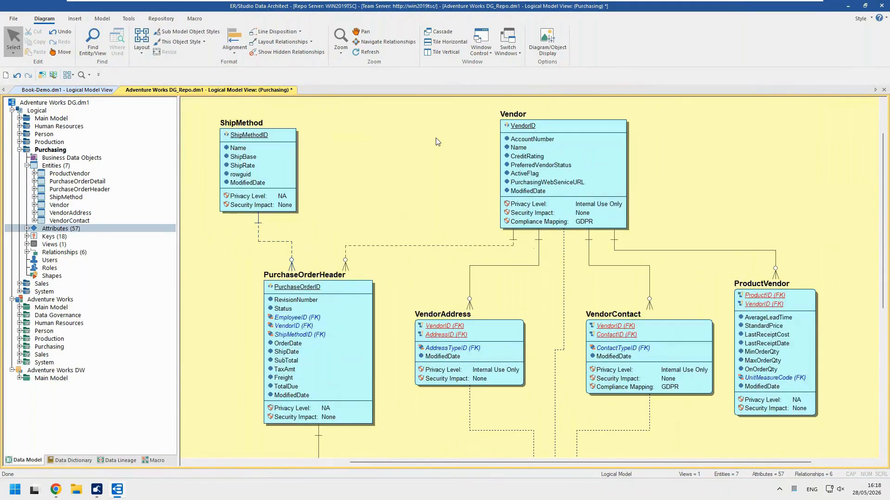
pyautogui.scroll(1, 438, 141)
pyautogui.scroll(-2, 438, 142)
pyautogui.scroll(5, 437, 142)
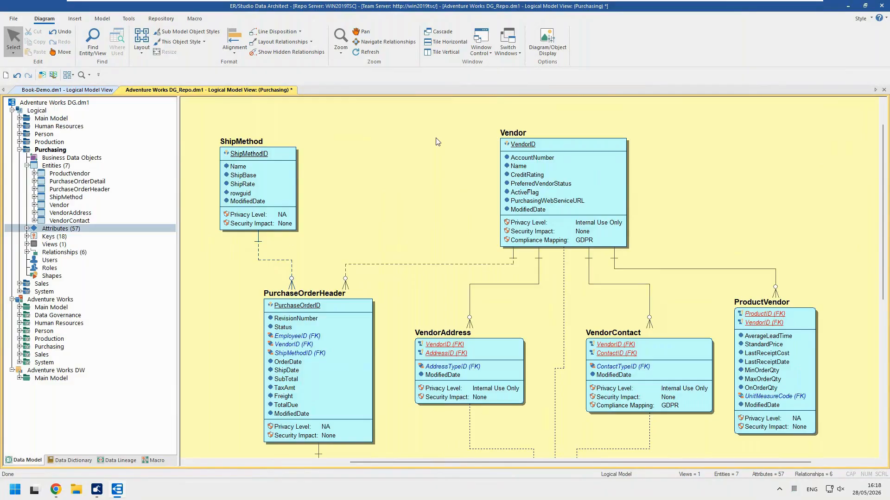
# - Open the logical Main Model diagram, use the Overview window to jump to the product entities, and close the overview
pyautogui.click(126, 22)
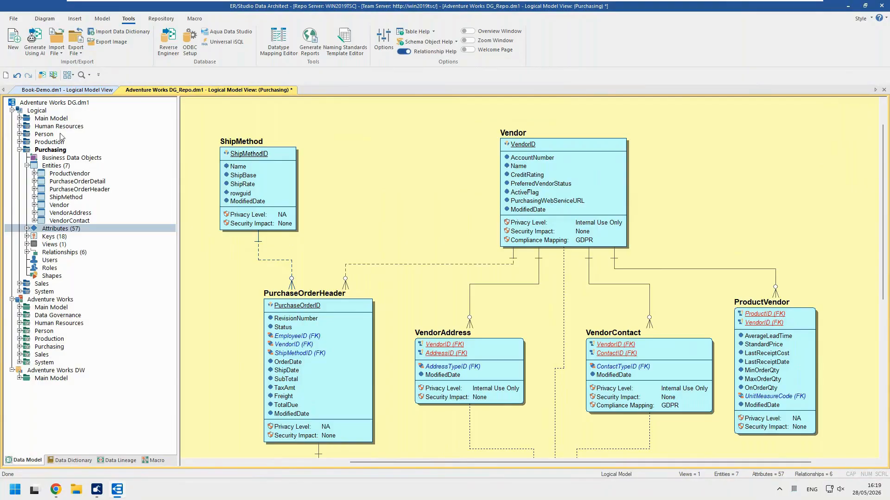
pyautogui.click(56, 118)
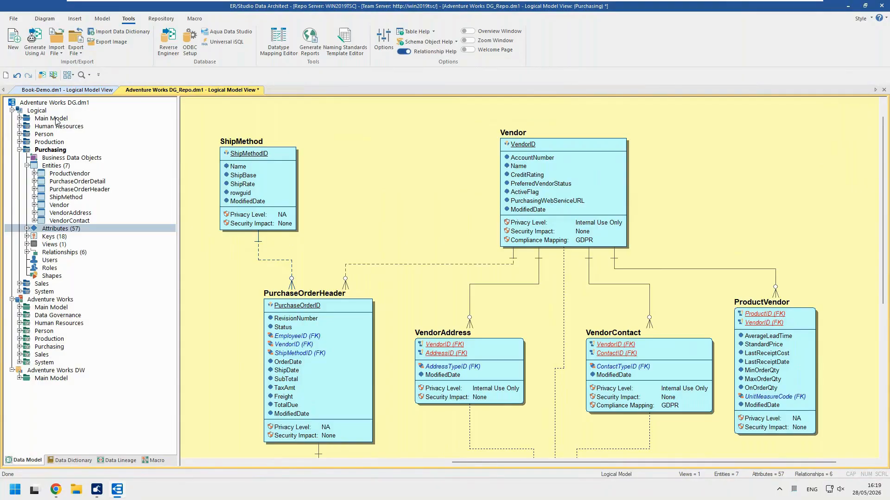
pyautogui.doubleClick(56, 118)
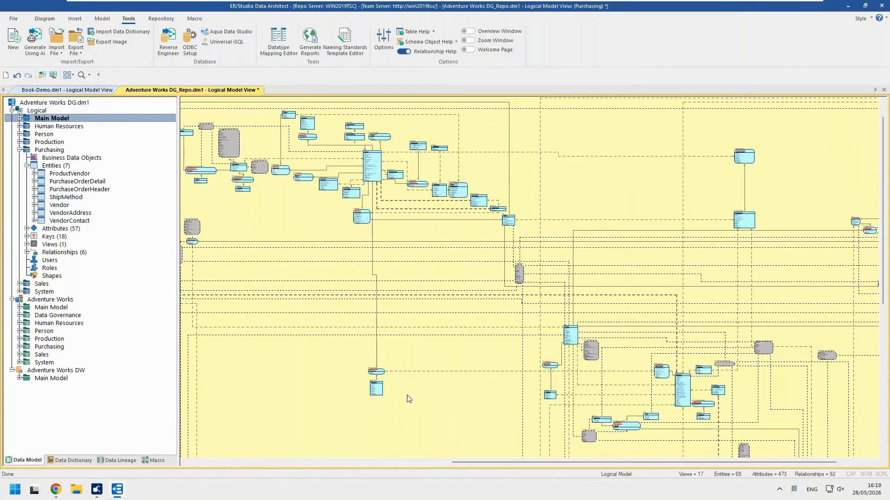
pyautogui.click(468, 31)
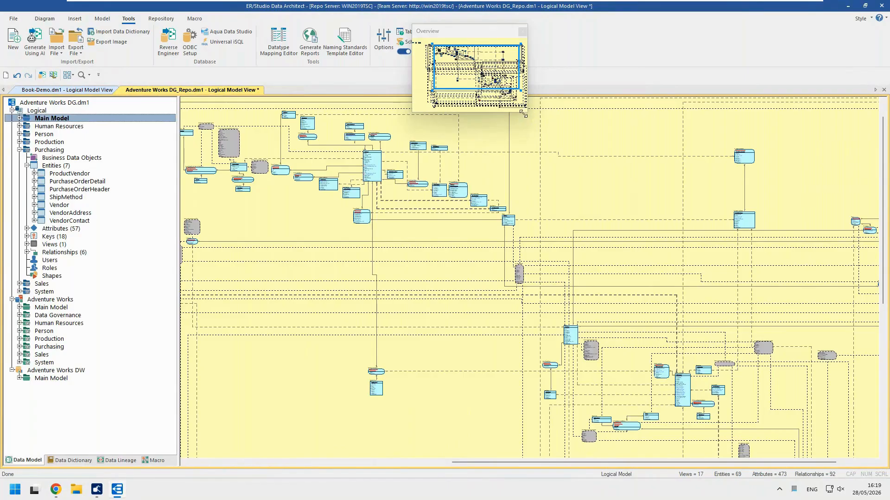
pyautogui.moveTo(529, 114); pyautogui.dragTo(457, 60)
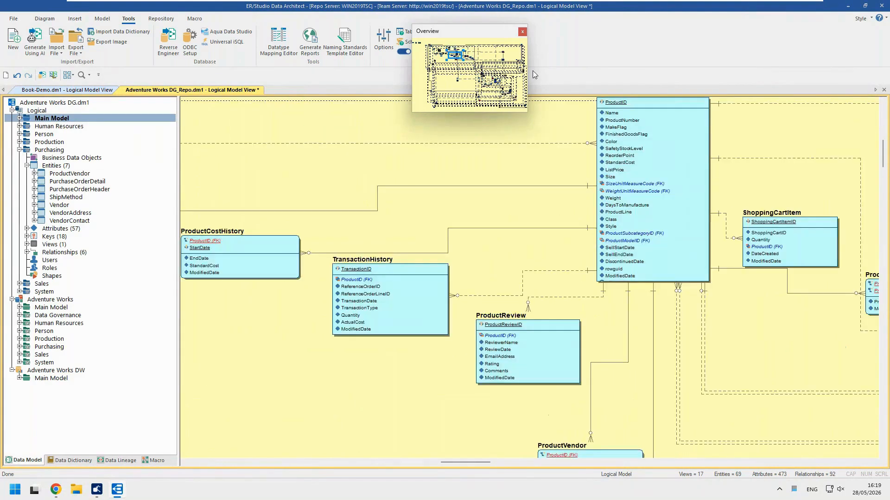
pyautogui.click(522, 31)
# - Inspect parts of the Main Model diagram through the Zoom Window while zoomed out, and close that window
pyautogui.click(469, 41)
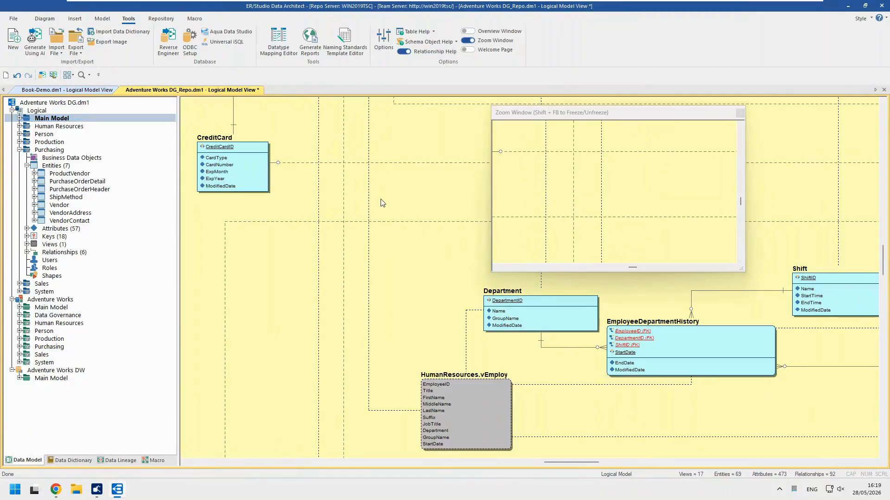
pyautogui.scroll(-8, 381, 203)
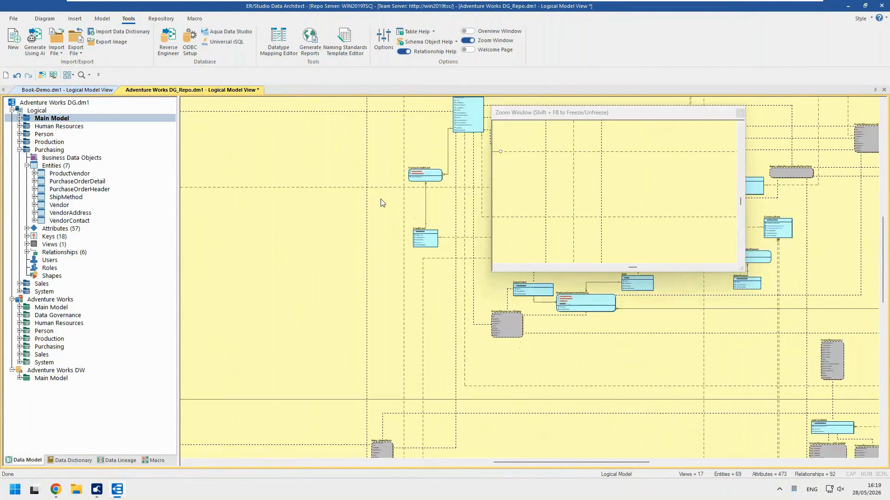
pyautogui.scroll(-5, 381, 203)
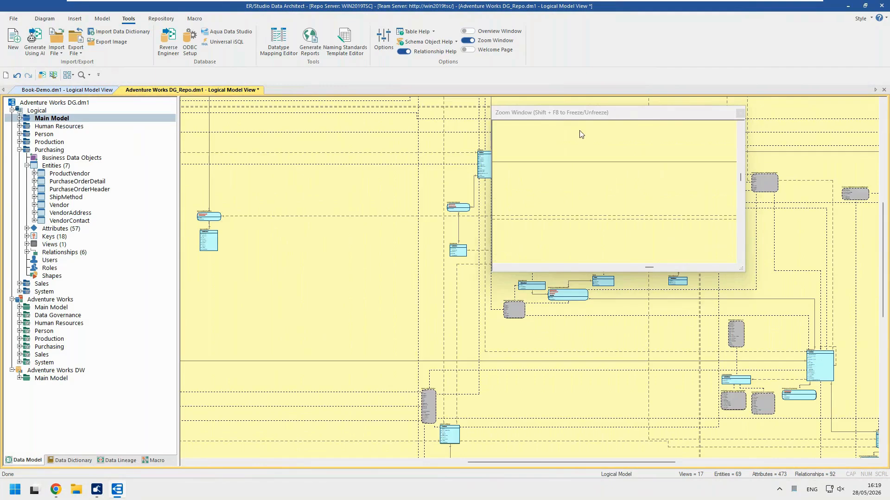
pyautogui.click(740, 113)
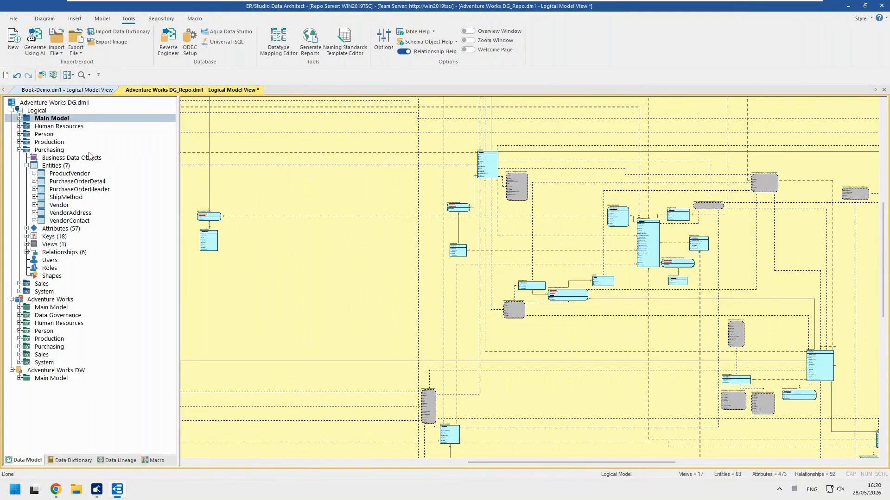
# - Reopen the Purchasing diagram, follow the Vendor to vVendor relationship with Navigate Relationships, and return to Vendor with the Select tool
pyautogui.doubleClick(50, 150)
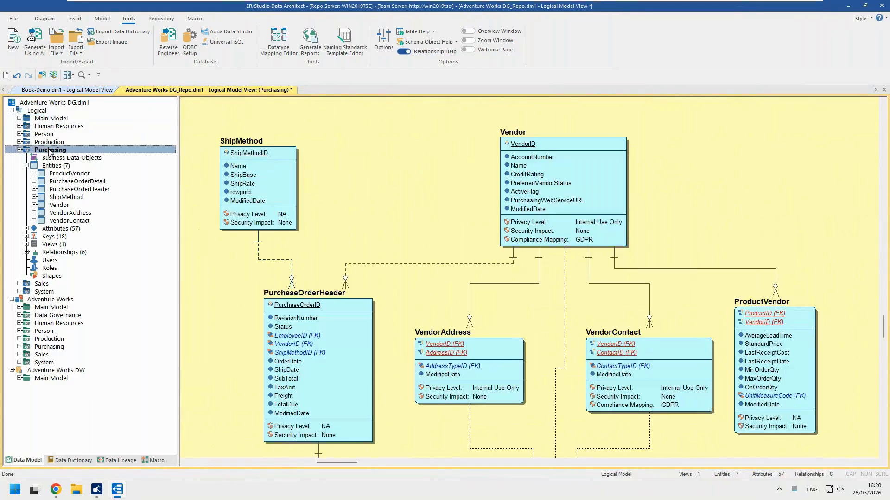
pyautogui.click(46, 21)
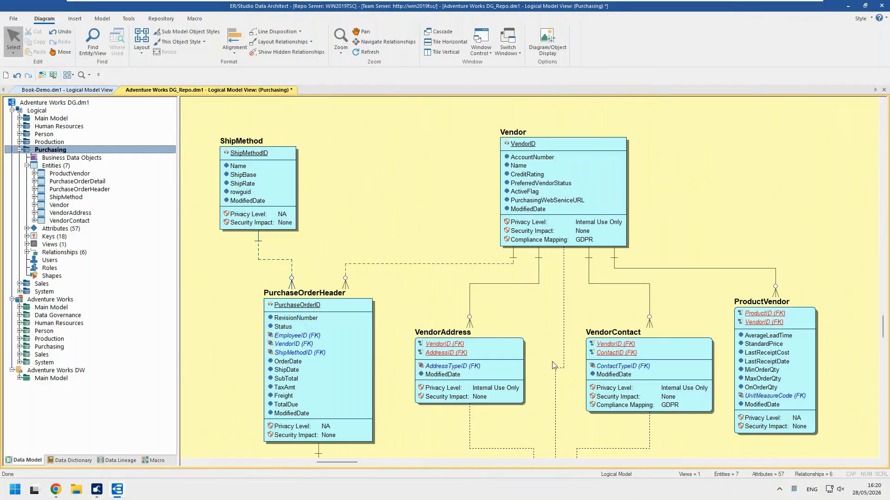
pyautogui.click(580, 156)
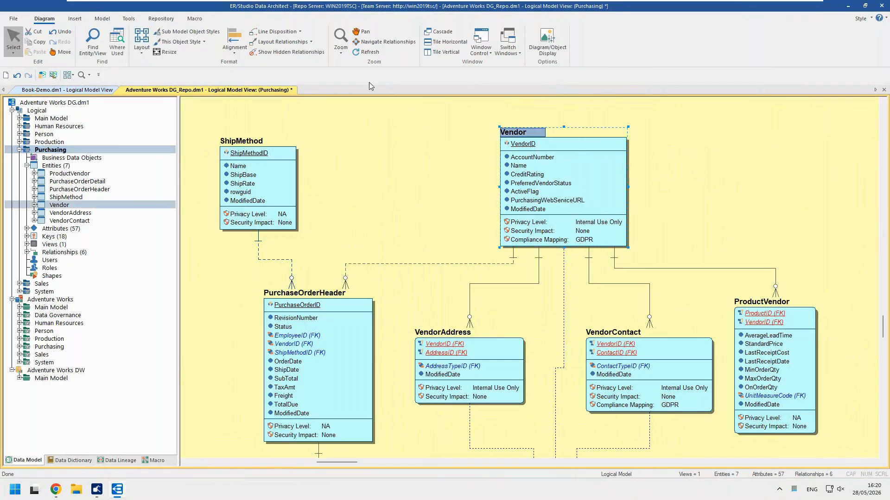
pyautogui.click(388, 42)
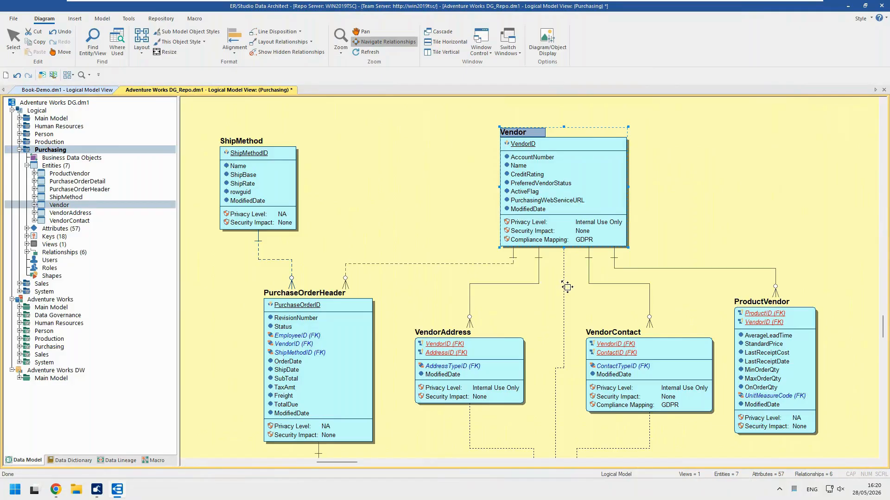
pyautogui.moveTo(570, 282)
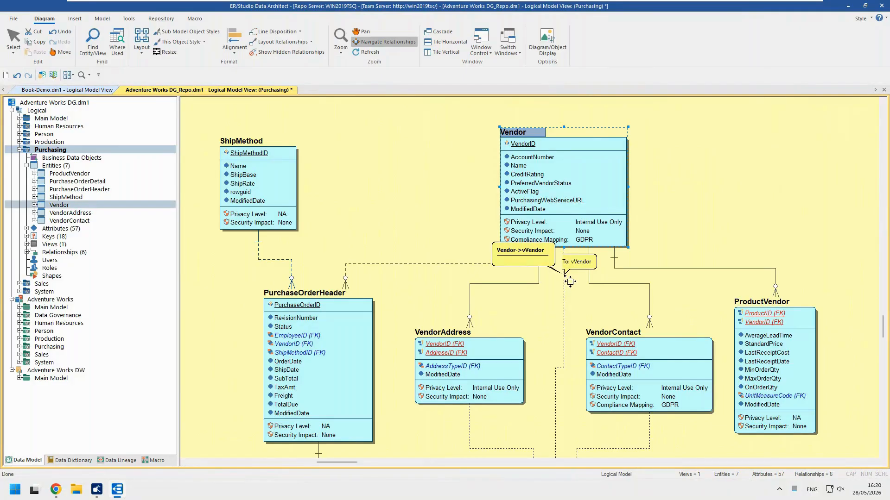
pyautogui.click(570, 282)
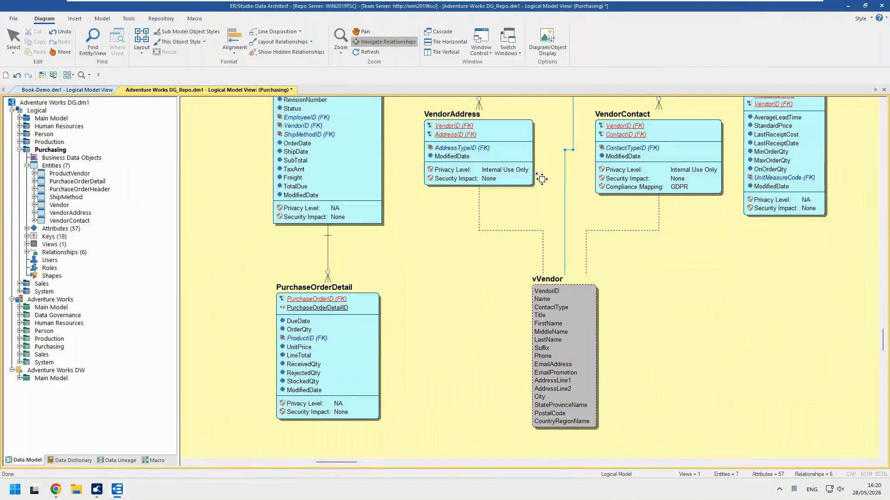
pyautogui.click(14, 42)
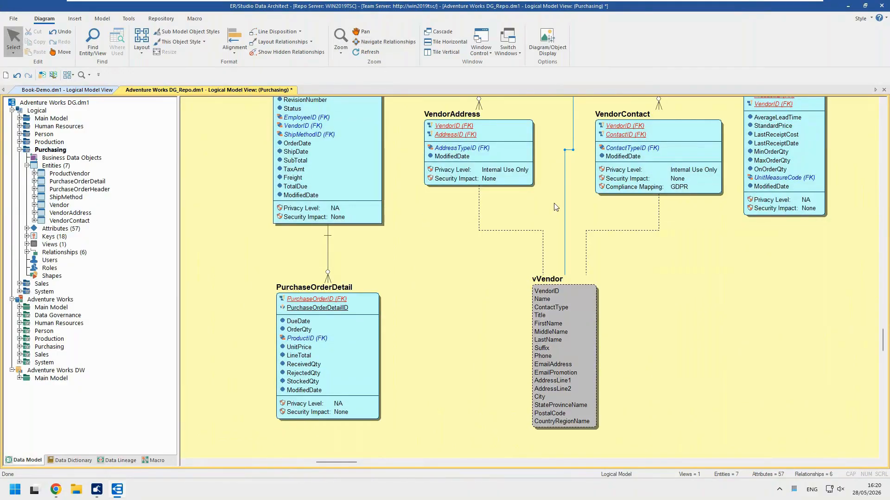
pyautogui.scroll(2, 682, 294)
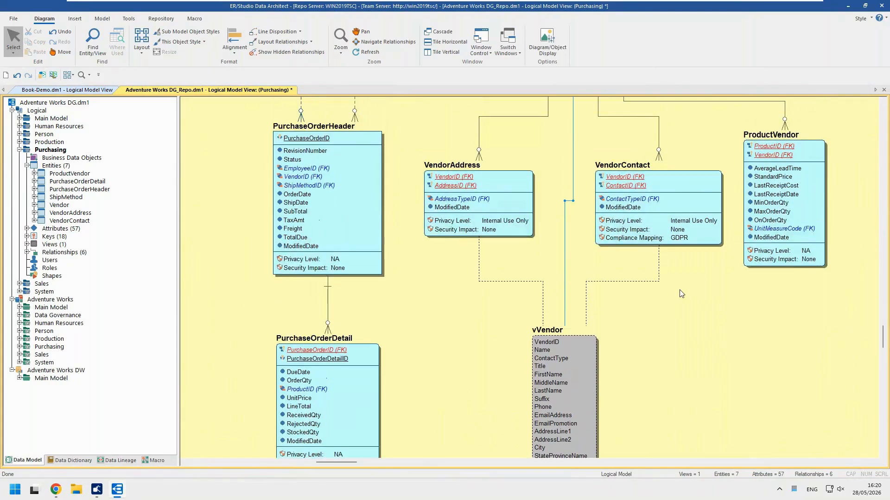
pyautogui.scroll(4, 681, 294)
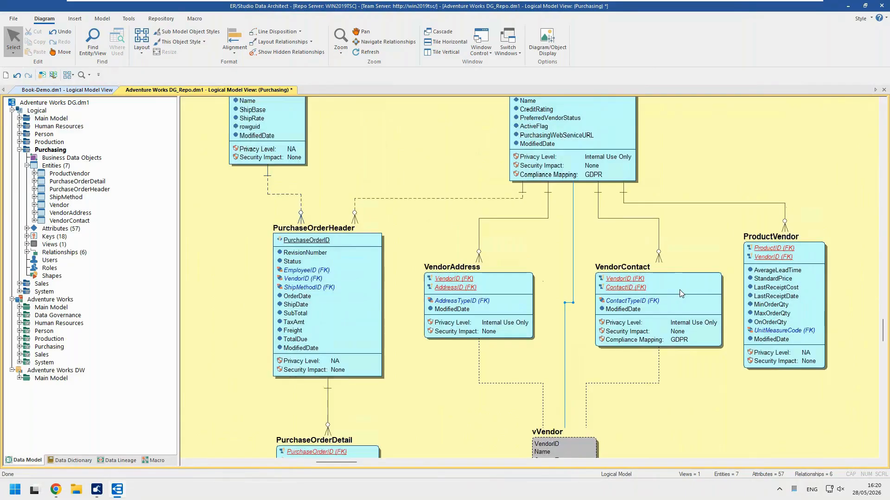
pyautogui.scroll(3, 681, 294)
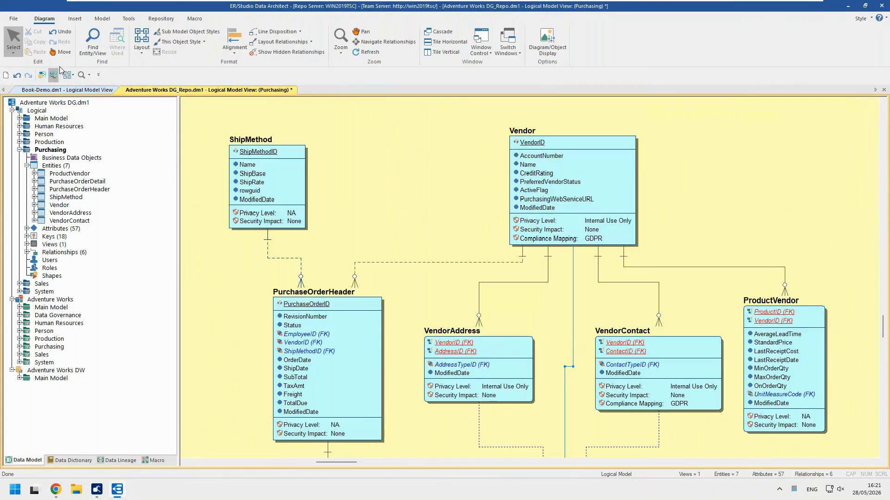
# - Open the Find Entity/View dialog for the Purchasing submodel and close it without choosing an entity
pyautogui.click(92, 41)
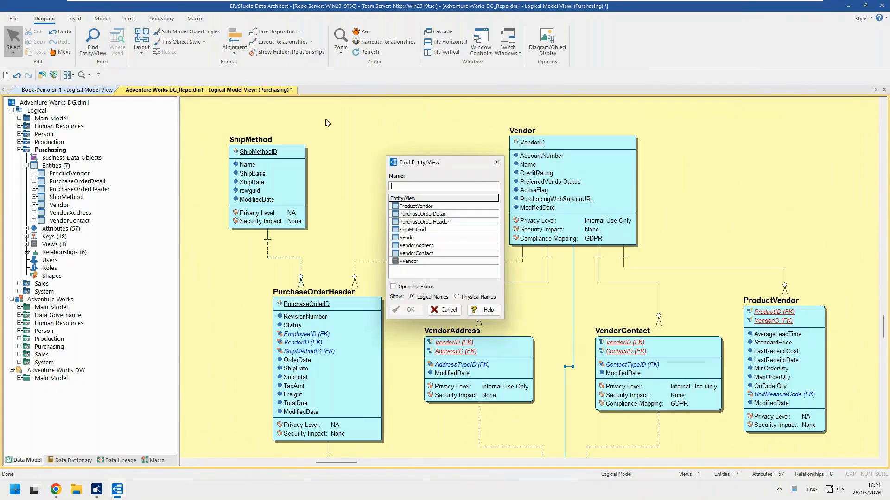
pyautogui.click(498, 163)
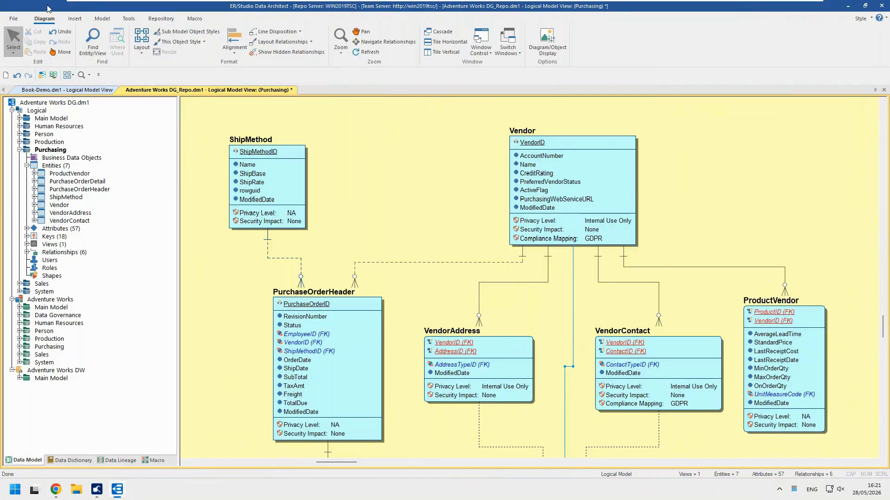
pyautogui.click(105, 22)
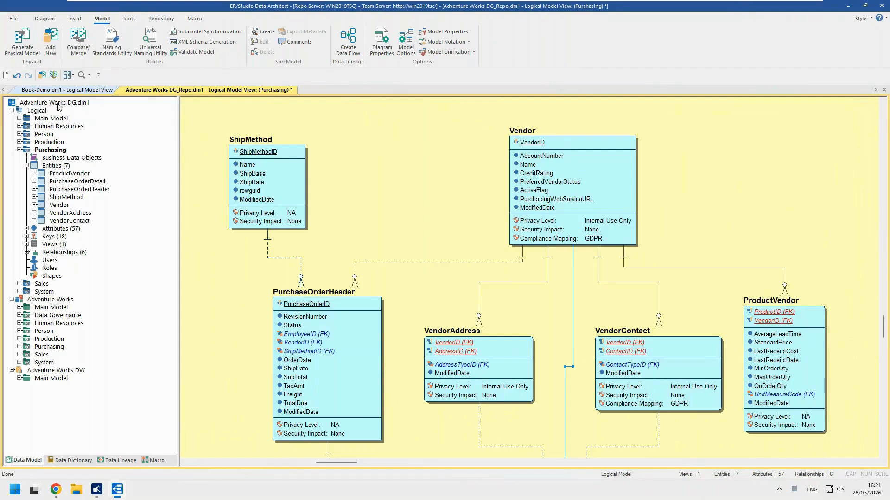
pyautogui.click(72, 20)
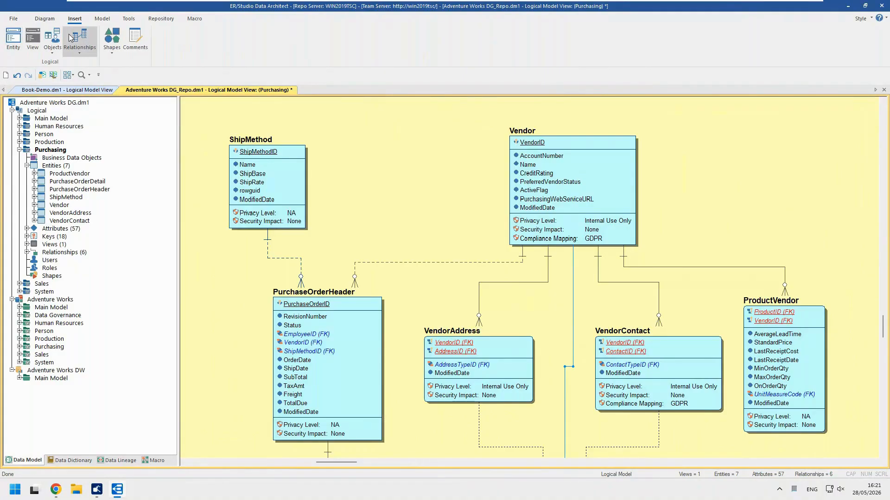
pyautogui.click(47, 20)
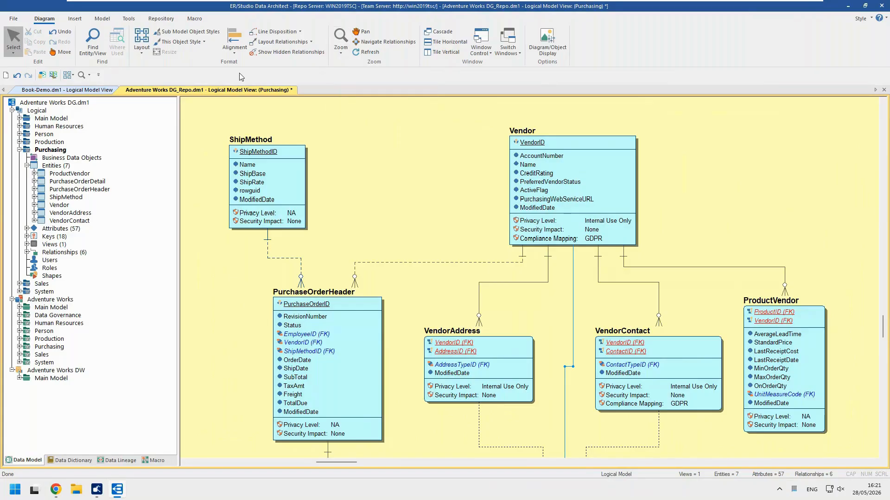
# - Zoom in and out of the Purchasing diagram with Interactive Zoom, and leave the zoom tool
pyautogui.click(103, 19)
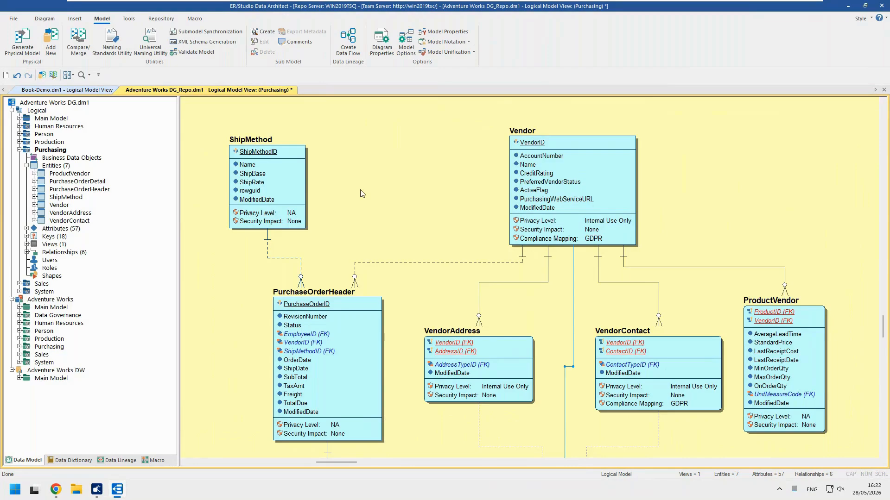
pyautogui.click(45, 19)
pyautogui.click(343, 53)
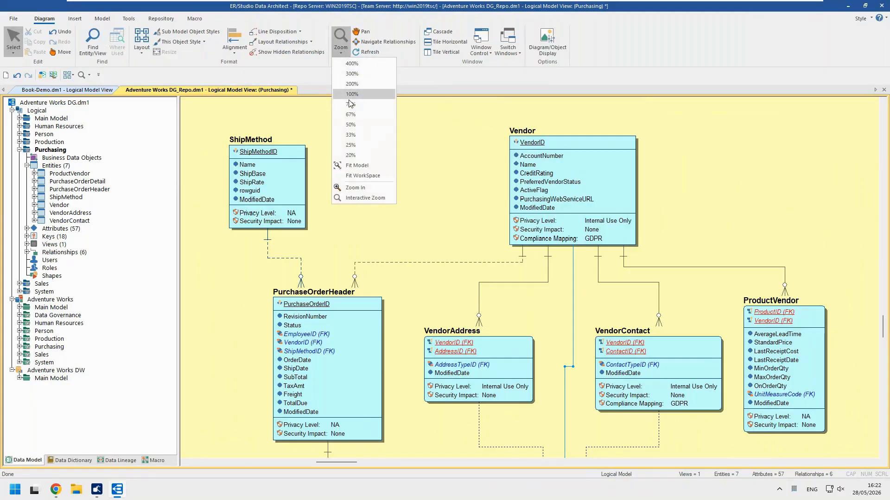
pyautogui.click(366, 199)
pyautogui.scroll(5, 453, 255)
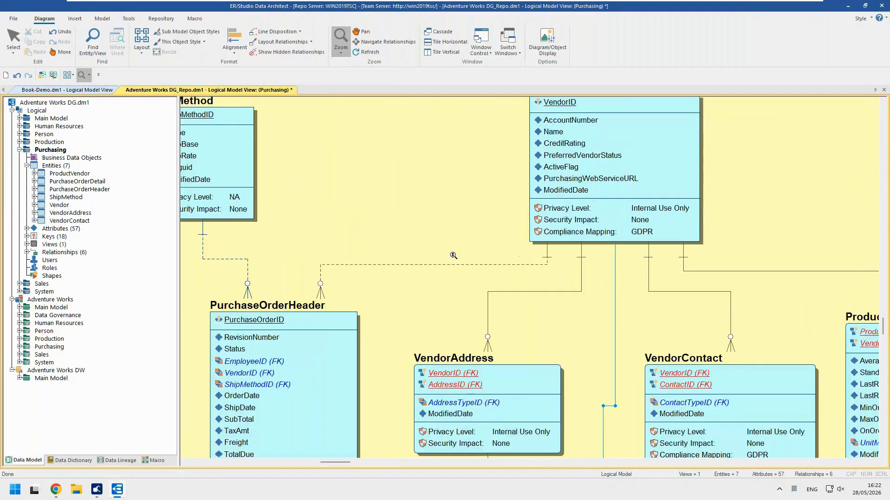
pyautogui.scroll(-2, 453, 255)
pyautogui.scroll(-4, 453, 255)
pyautogui.press('Escape')
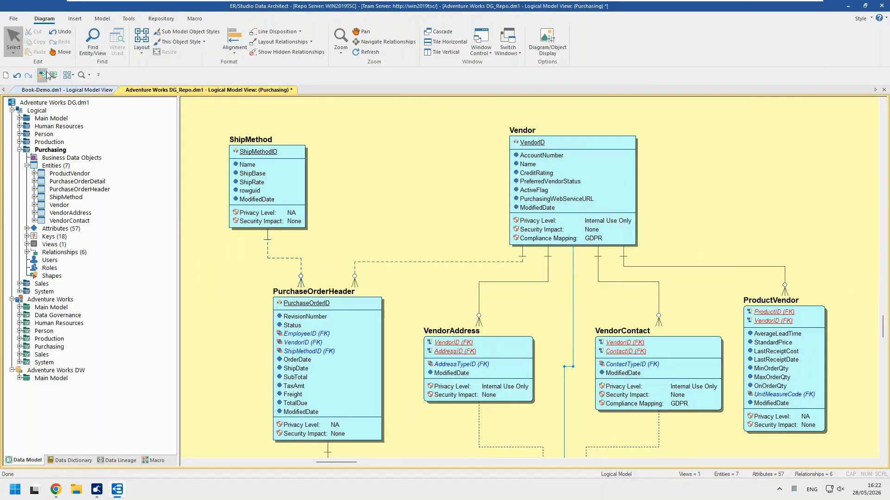
# - Repeat interactive zooming on the diagram through the quick-access Zoom Interactively command, and return to selection mode
pyautogui.click(81, 75)
pyautogui.scroll(3, 390, 201)
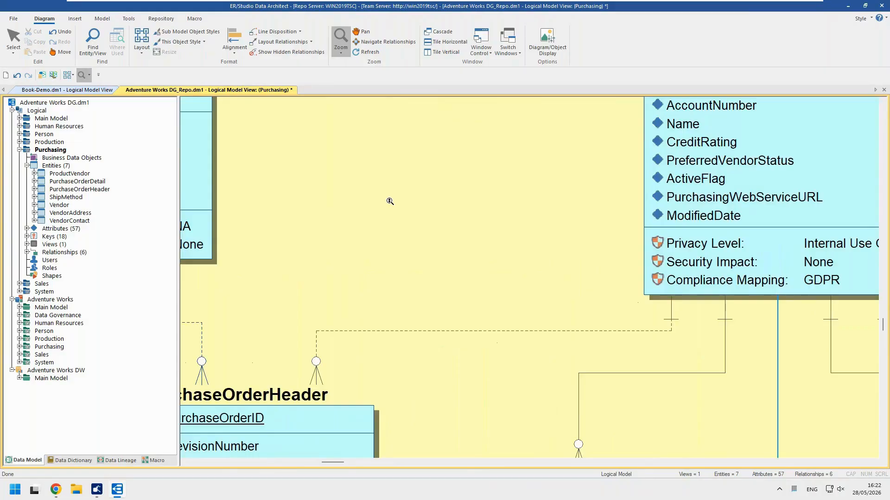
pyautogui.scroll(-3, 390, 201)
pyautogui.press('Escape')
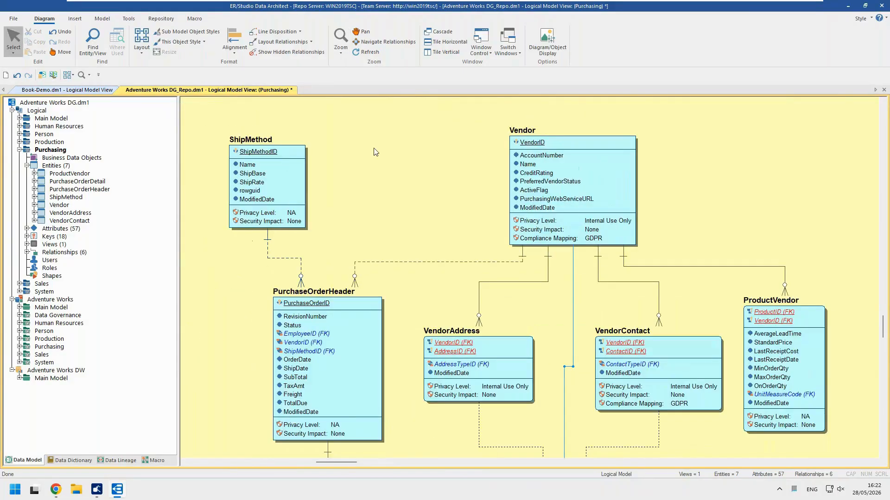
# - Examine the Diagram commands that can be added to the Quick Access Toolbar, and cancel its customization
pyautogui.click(98, 75)
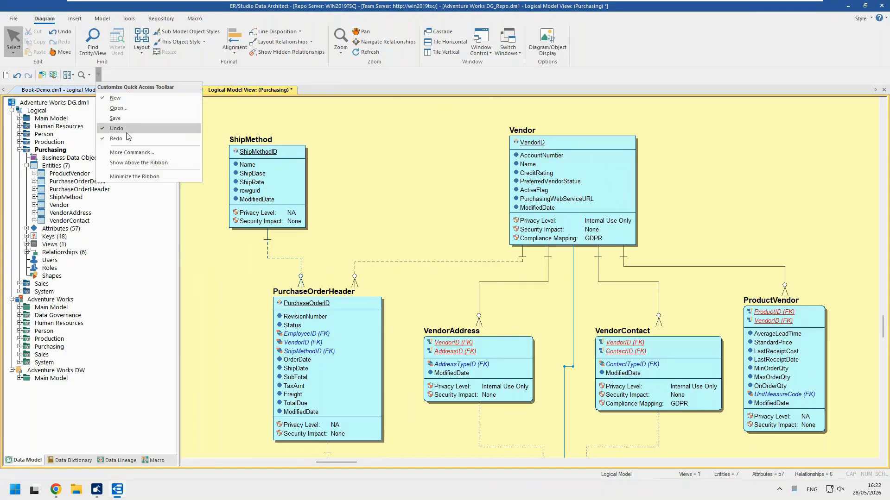
pyautogui.click(132, 155)
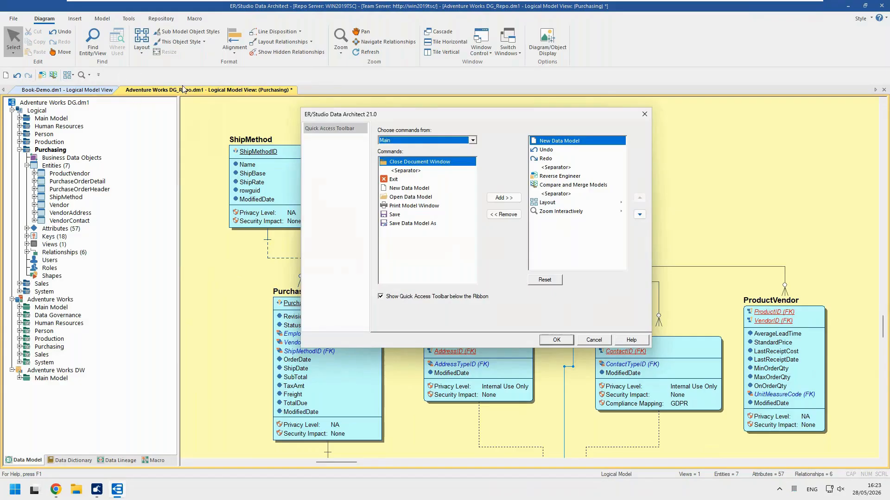
pyautogui.click(473, 140)
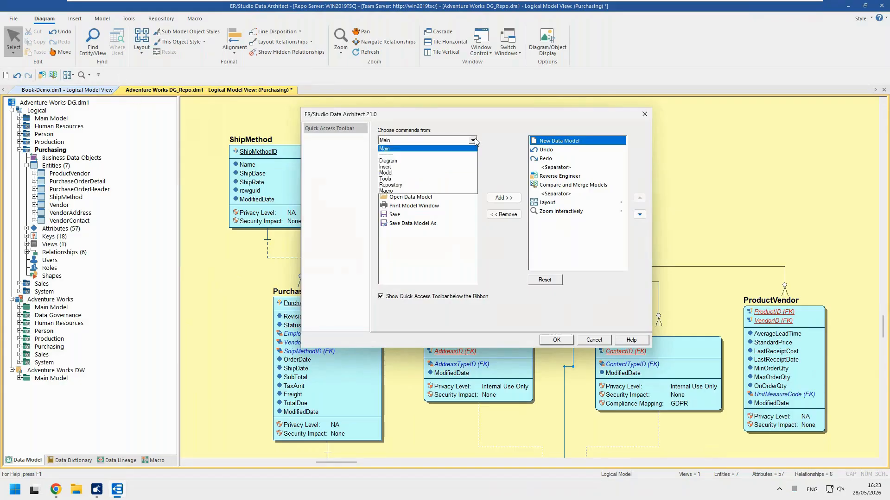
pyautogui.click(391, 161)
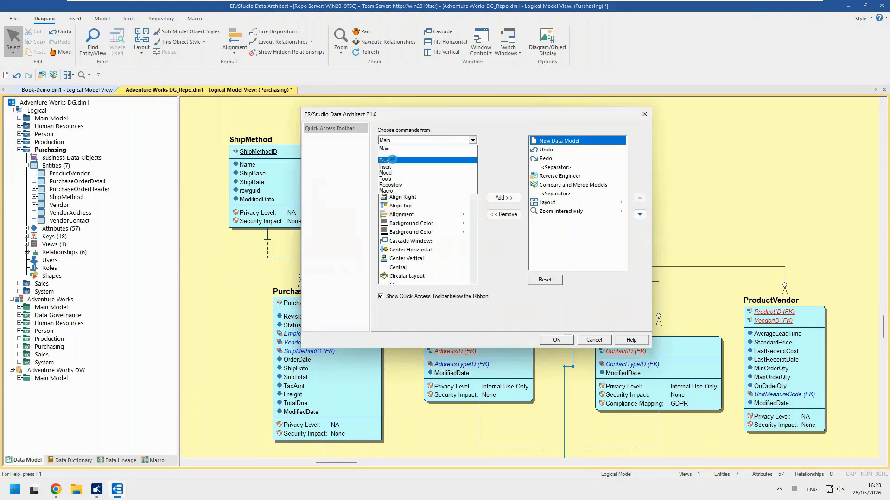
pyautogui.scroll(-3, 415, 264)
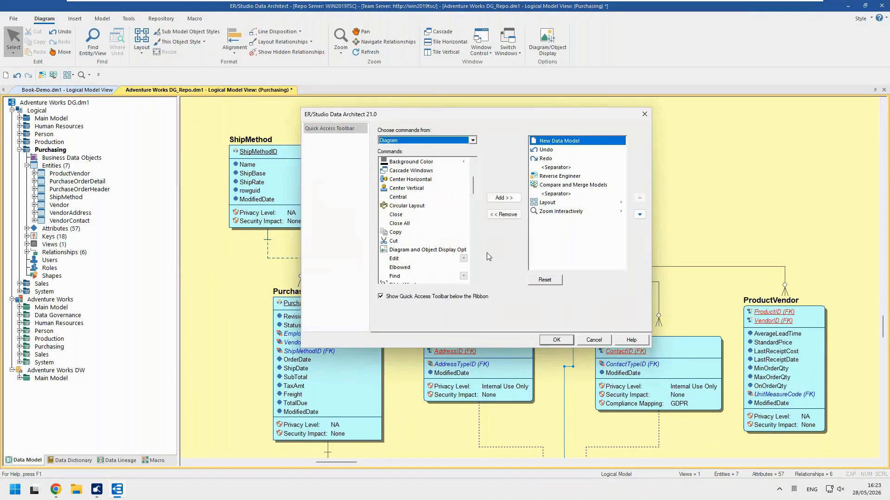
pyautogui.click(593, 341)
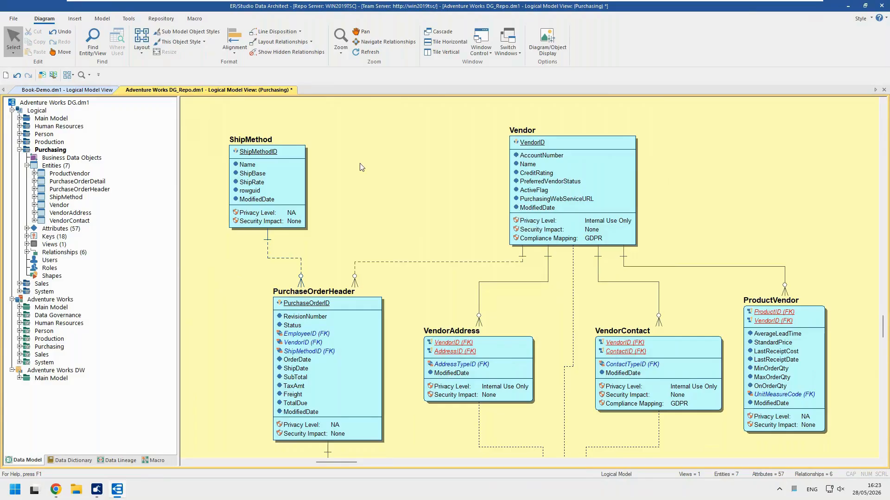
# - Compare the context commands offered for the empty diagram background and for the Vendor entity, without choosing any
pyautogui.scroll(-3, 597, 242)
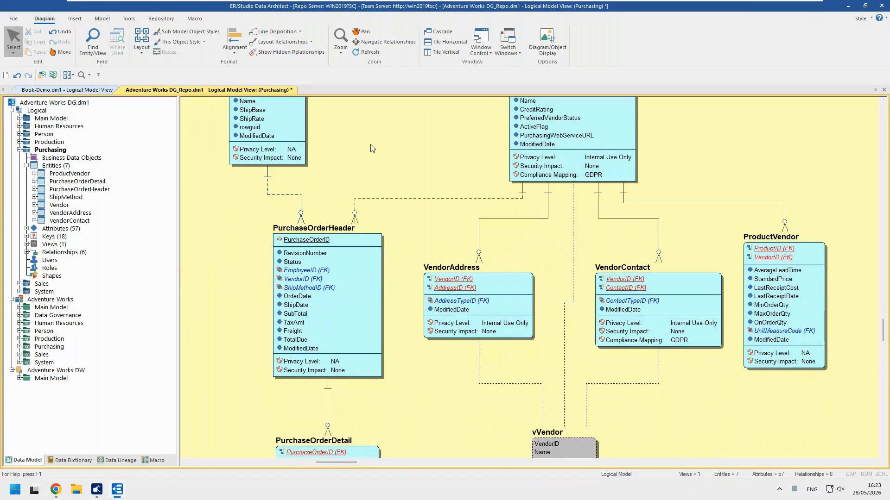
pyautogui.rightClick(371, 148)
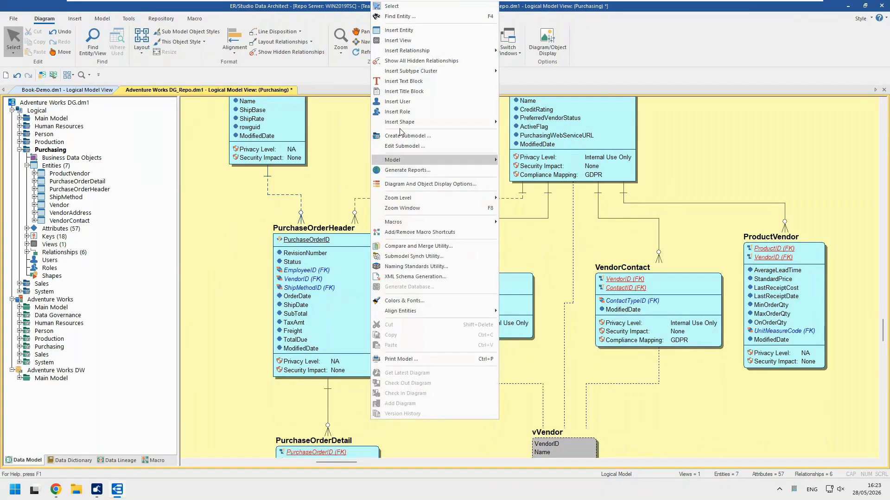
pyautogui.click(246, 233)
pyautogui.click(587, 126)
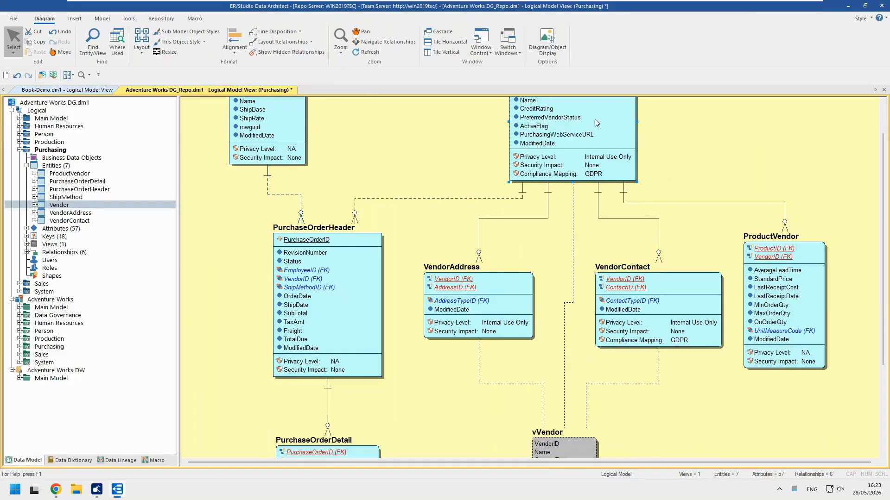
pyautogui.rightClick(595, 120)
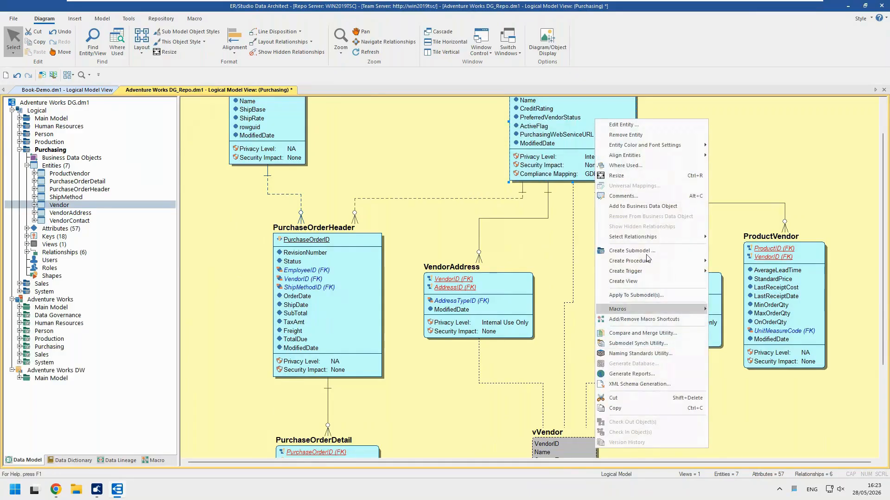
pyautogui.click(746, 153)
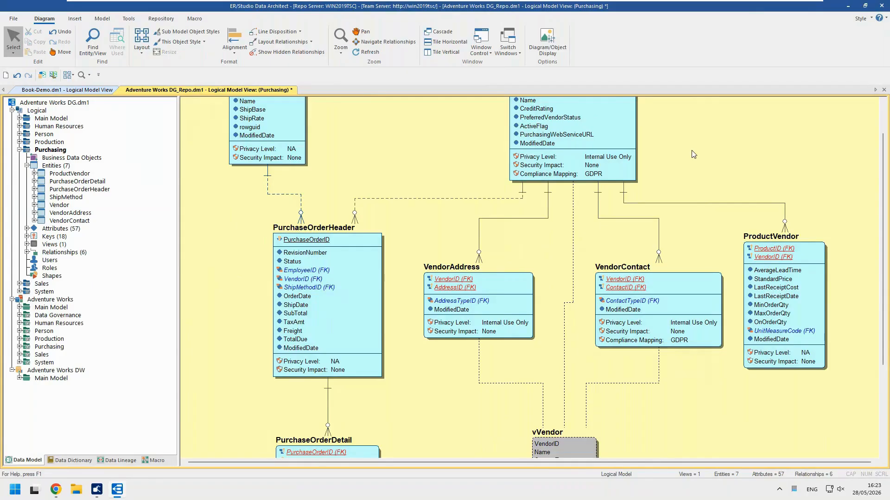
# - Create a view from VendorContact and ProductVendor, giving ProductVendor.ModifiedDate the alias ALias123, and move the view closer to VendorContact
pyautogui.scroll(-2, 693, 155)
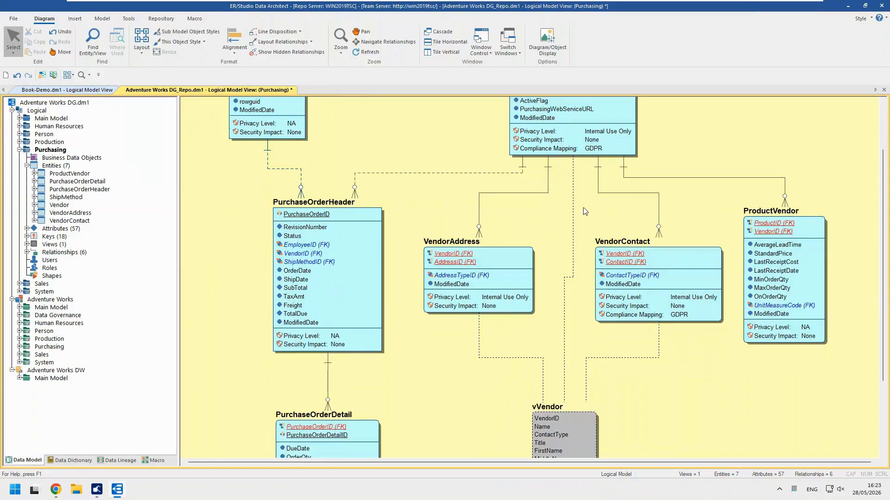
pyautogui.moveTo(588, 200); pyautogui.dragTo(841, 349)
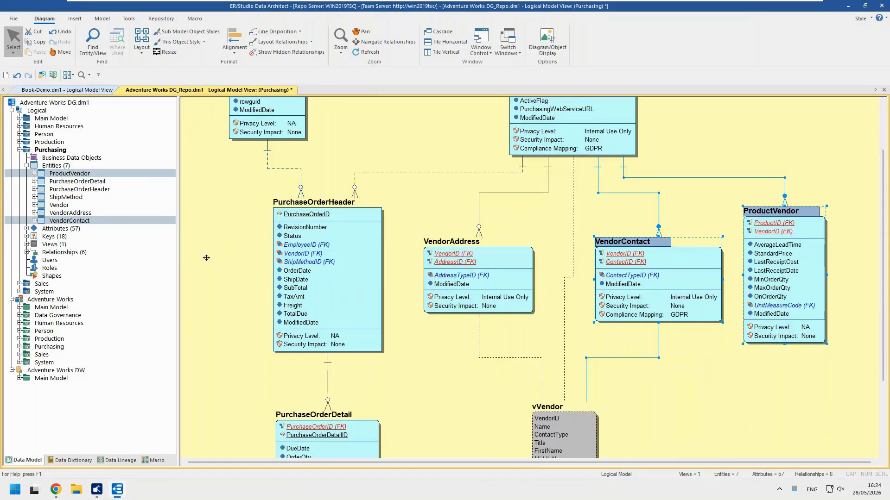
pyautogui.rightClick(677, 265)
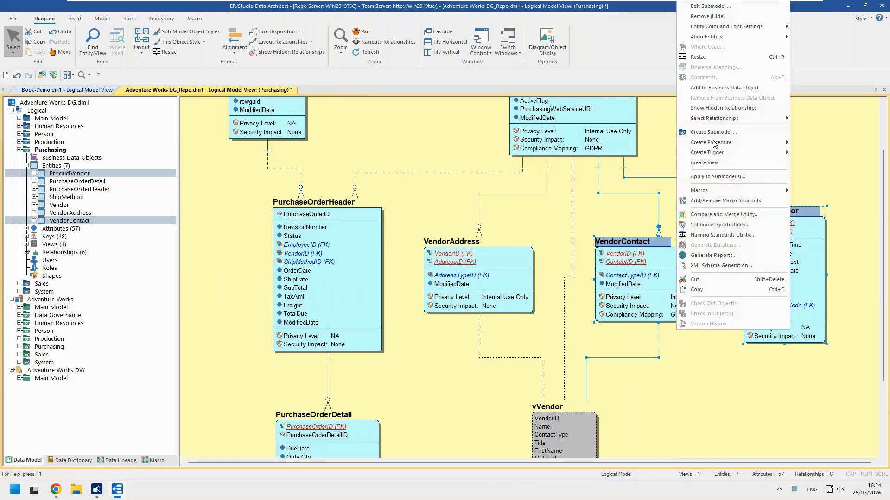
pyautogui.click(721, 164)
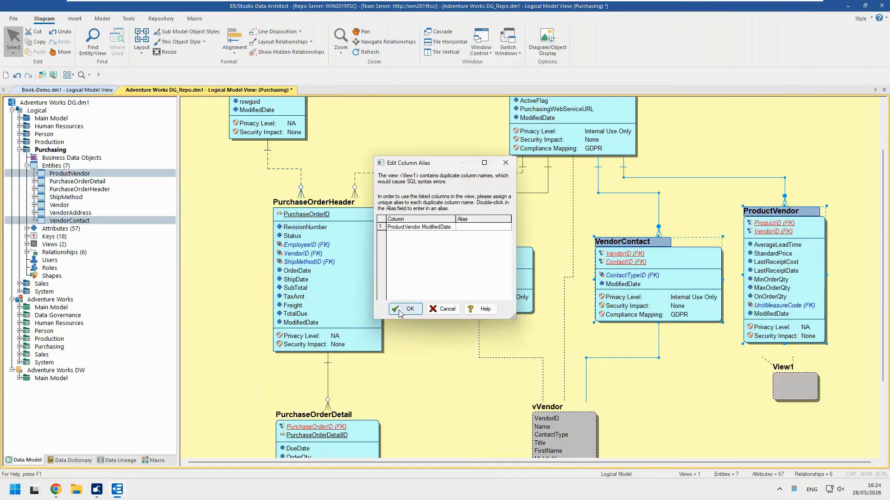
pyautogui.click(399, 313)
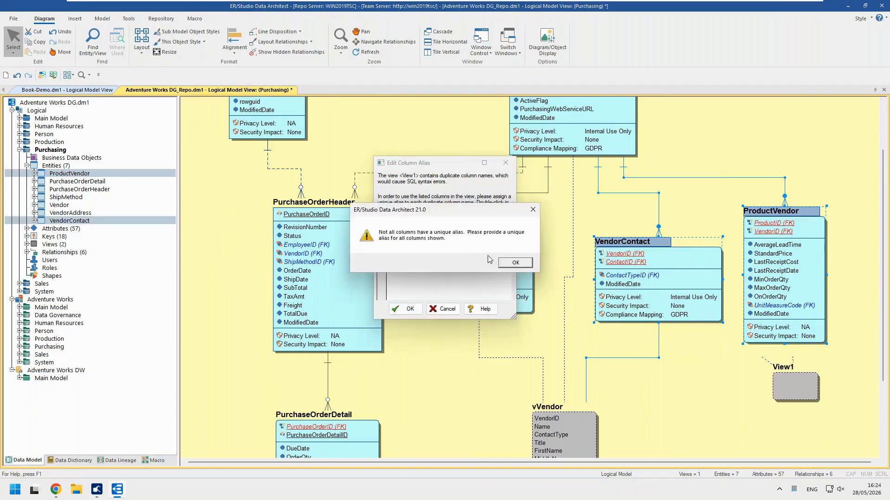
pyautogui.click(515, 263)
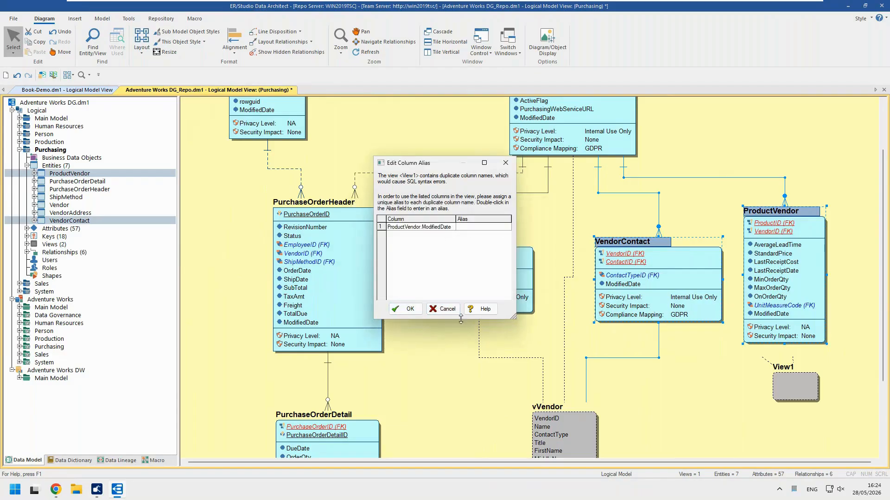
pyautogui.doubleClick(475, 228)
pyautogui.click(406, 309)
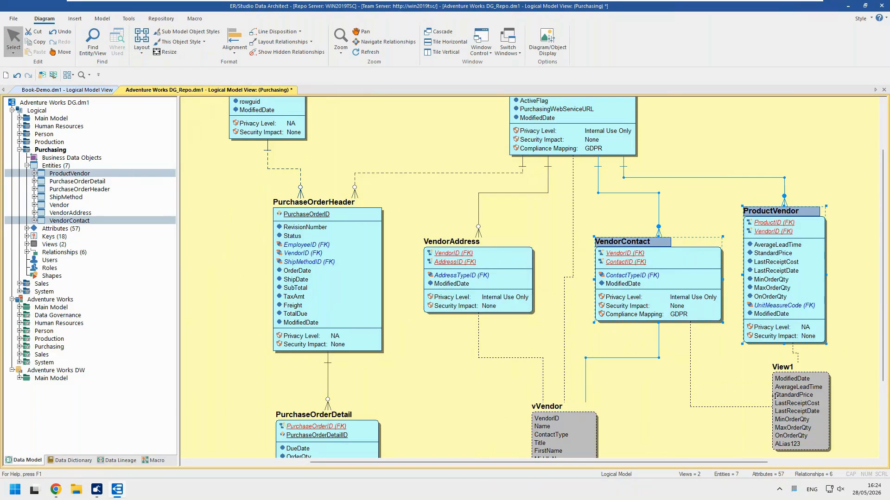
pyautogui.moveTo(791, 394); pyautogui.dragTo(742, 386)
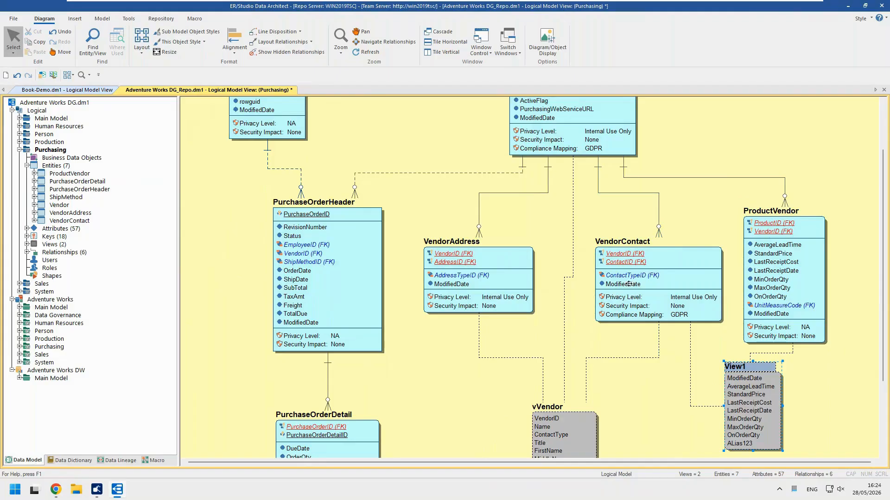
# - Inspect View1's entities, attributes, Where and Group By settings and DDL in the View Editor, and cancel without changes
pyautogui.moveTo(683, 269)
pyautogui.scroll(-2, 819, 407)
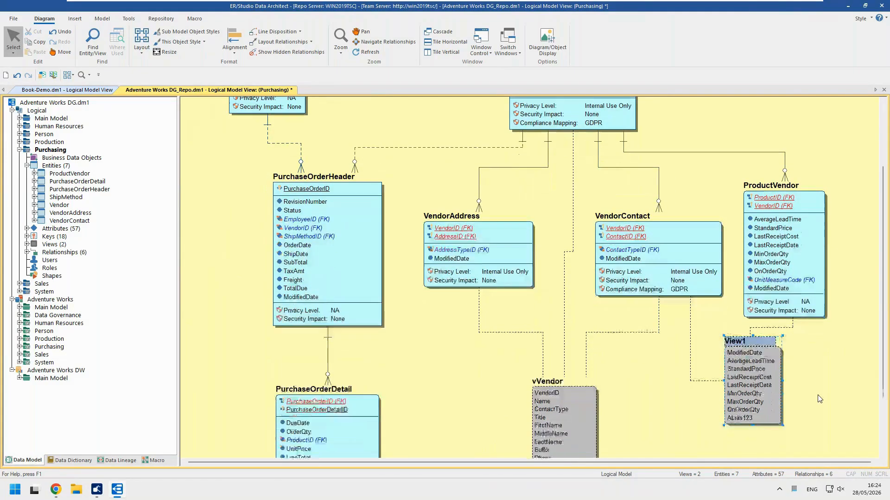
pyautogui.doubleClick(736, 348)
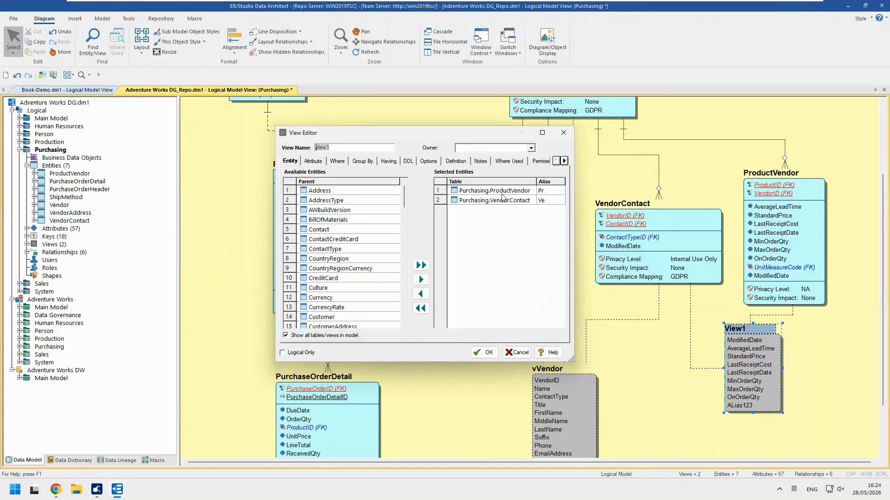
pyautogui.click(314, 161)
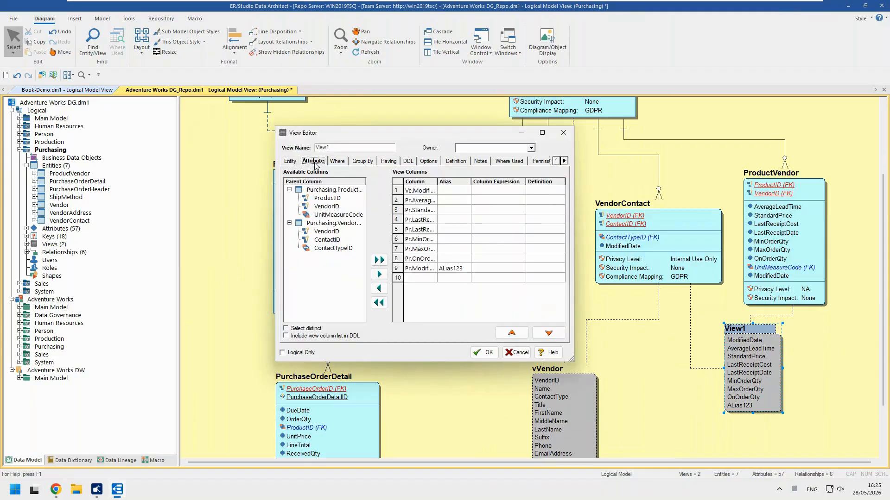
pyautogui.click(337, 162)
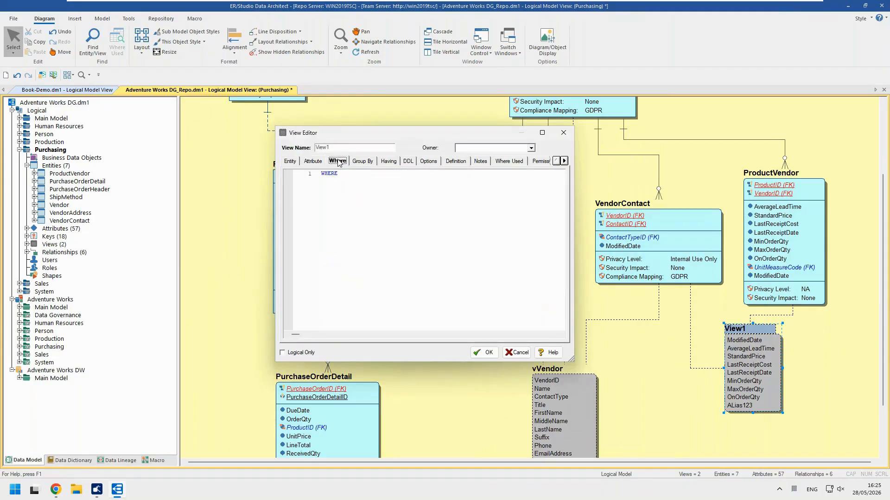
pyautogui.click(364, 161)
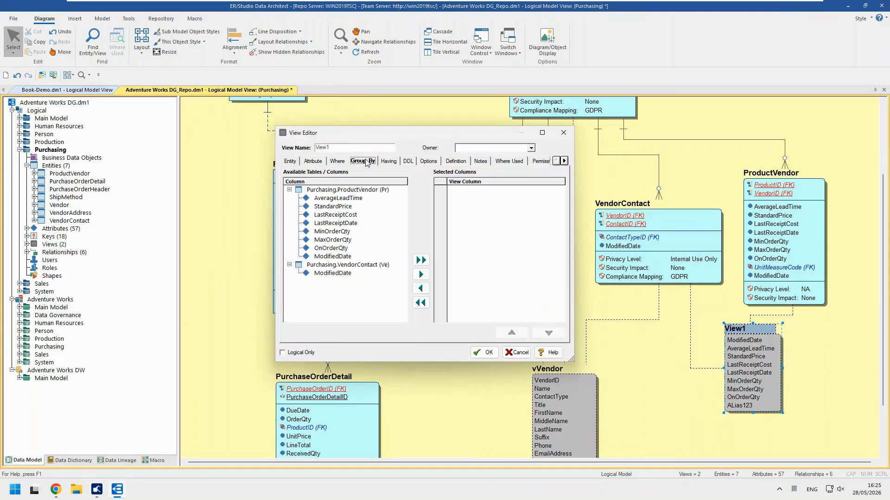
pyautogui.click(409, 161)
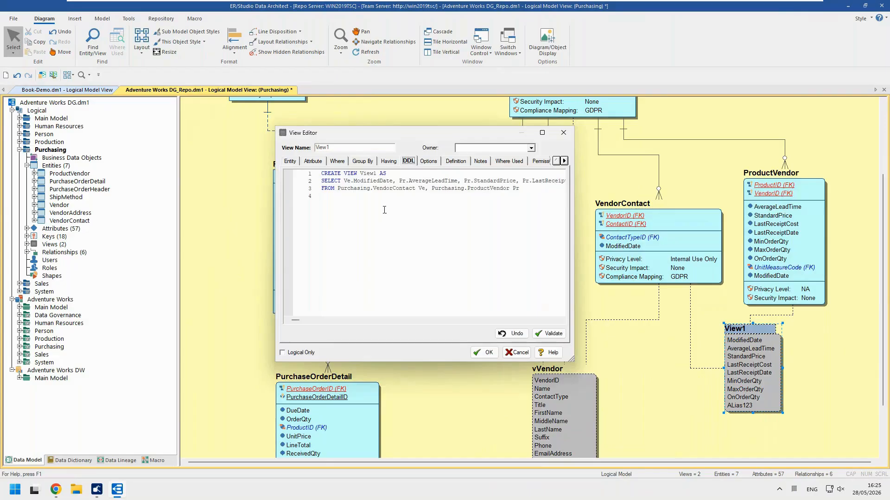
pyautogui.click(516, 353)
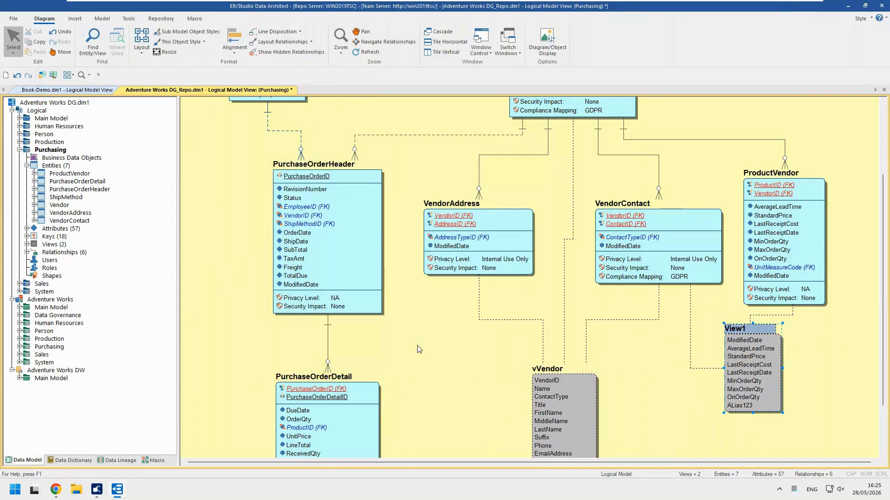
# - Set the entity display level of the Purchasing diagram to Definition, accepting that the undo history is cleared
pyautogui.rightClick(524, 183)
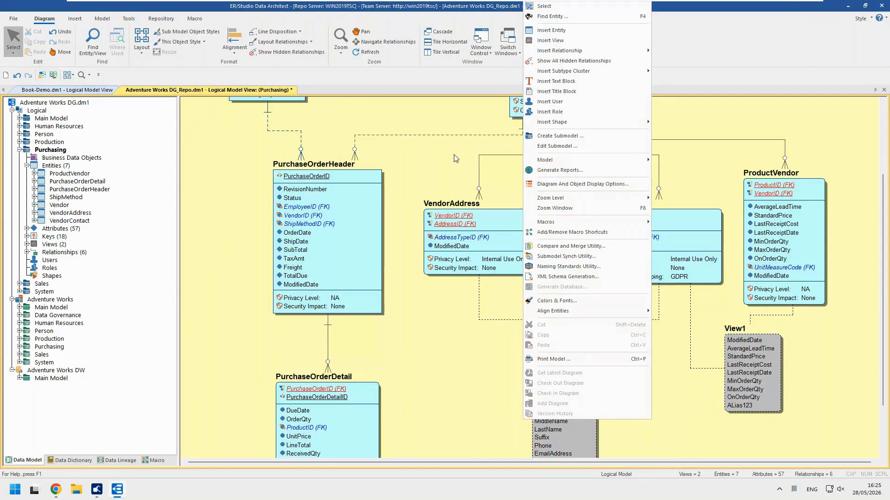
pyautogui.click(557, 186)
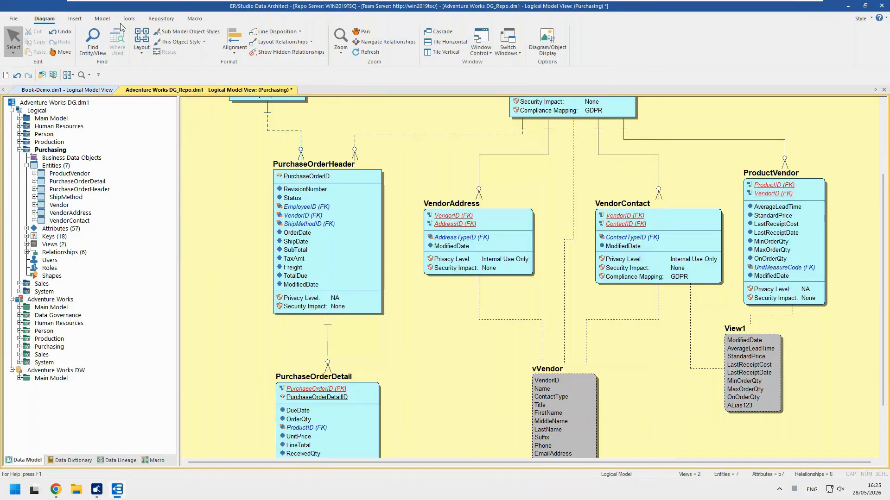
pyautogui.click(103, 19)
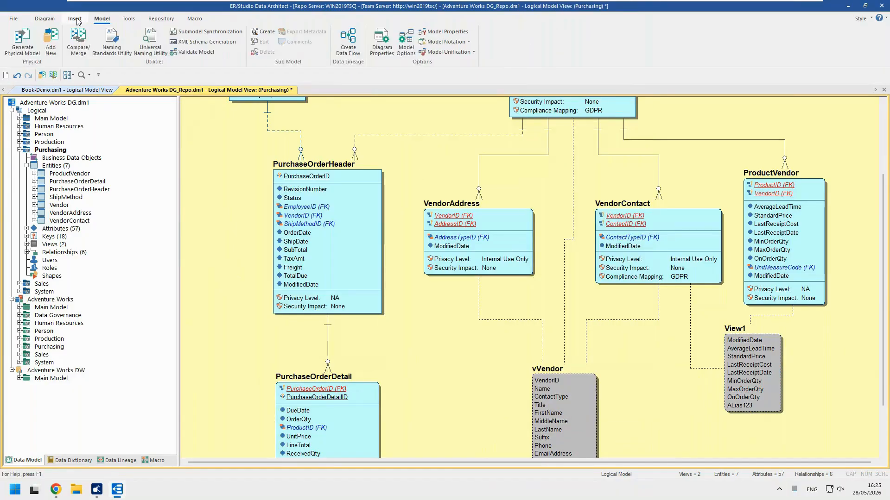
pyautogui.click(53, 19)
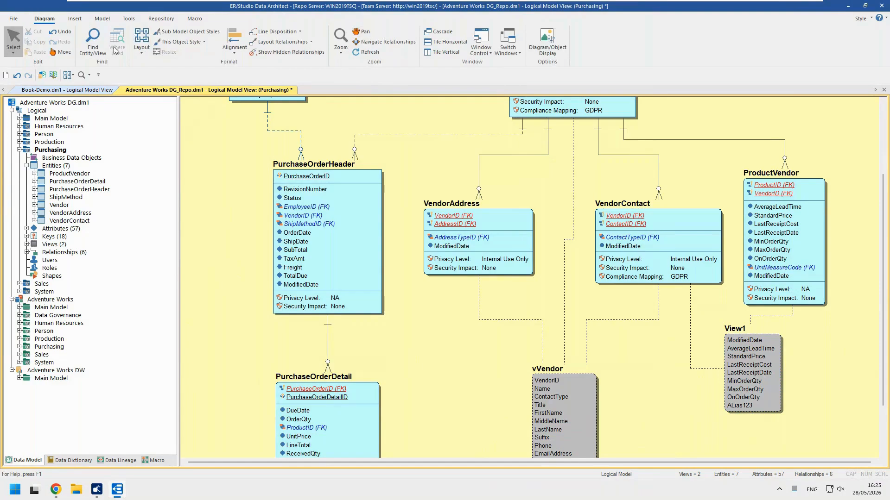
pyautogui.click(543, 41)
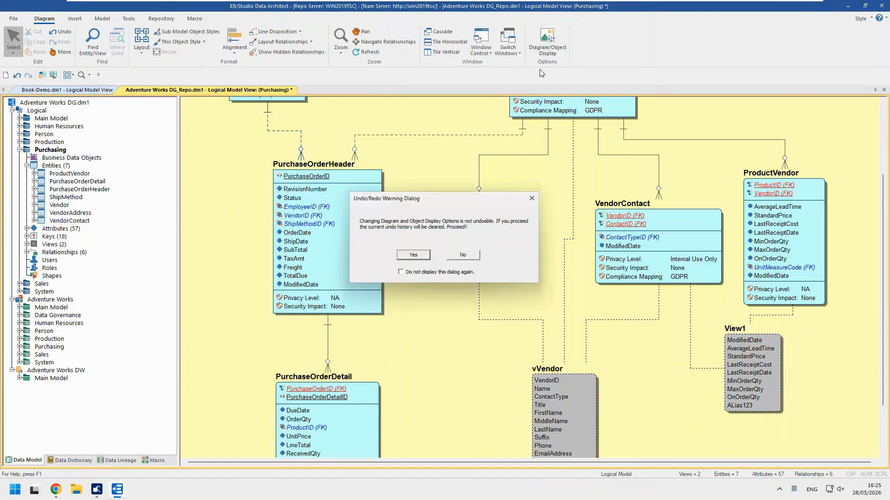
pyautogui.click(413, 256)
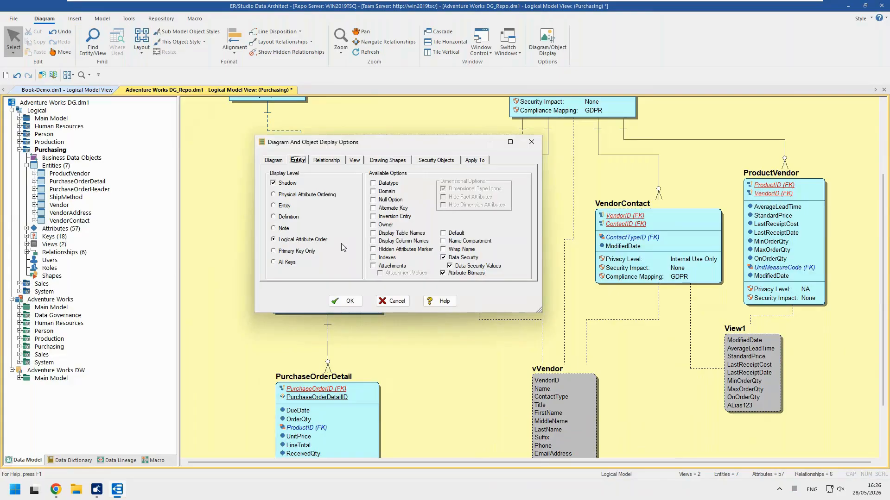
pyautogui.click(274, 217)
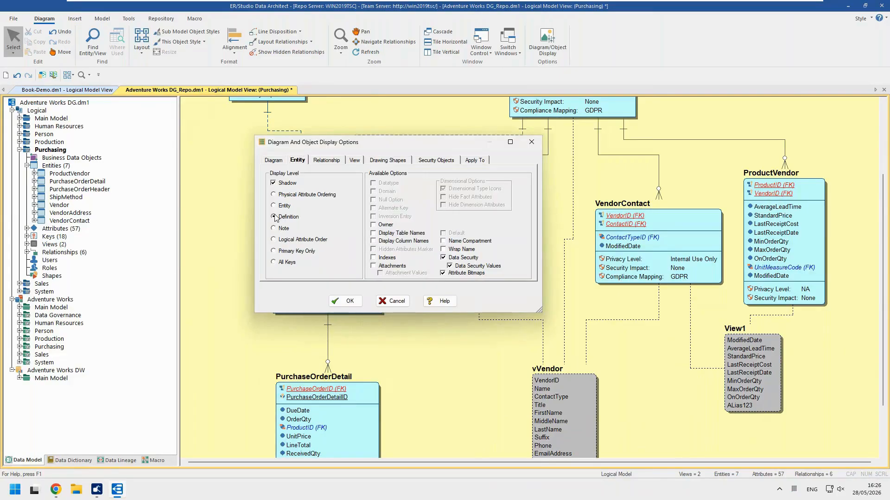
pyautogui.click(348, 302)
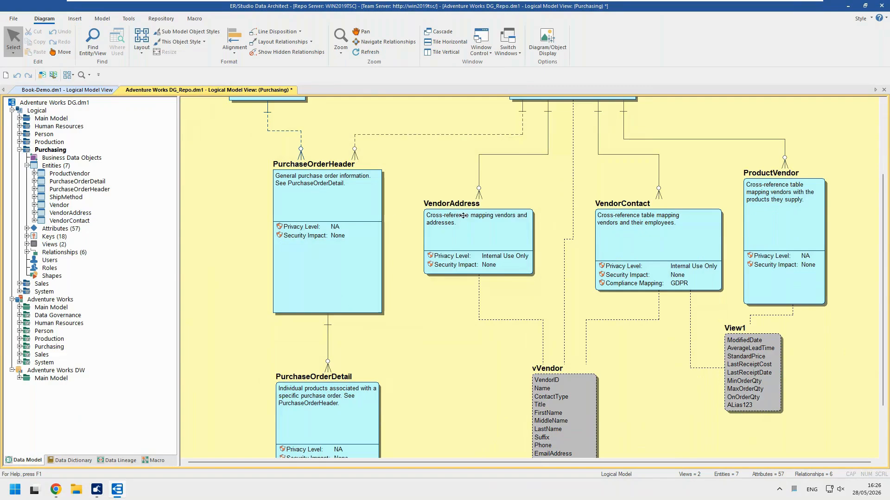
# - Review the diagram's entity display options without changing them, and examine the context commands offered for PurchaseOrderHeader
pyautogui.rightClick(447, 329)
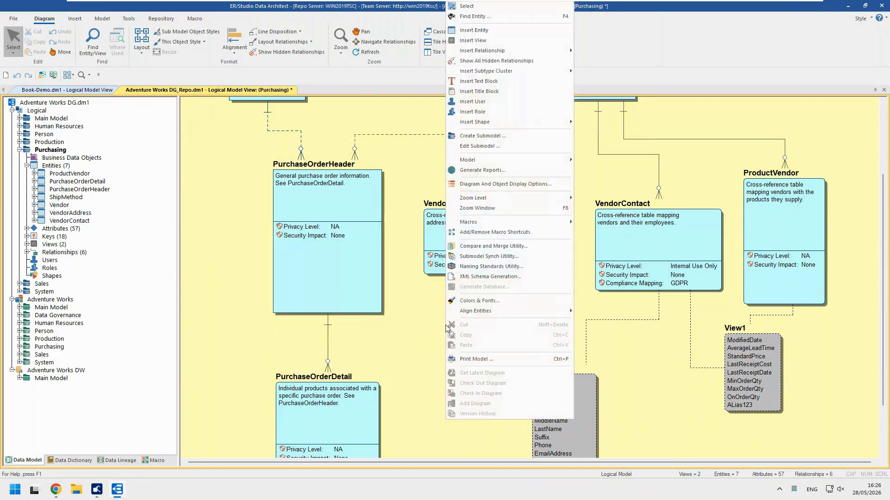
pyautogui.click(512, 183)
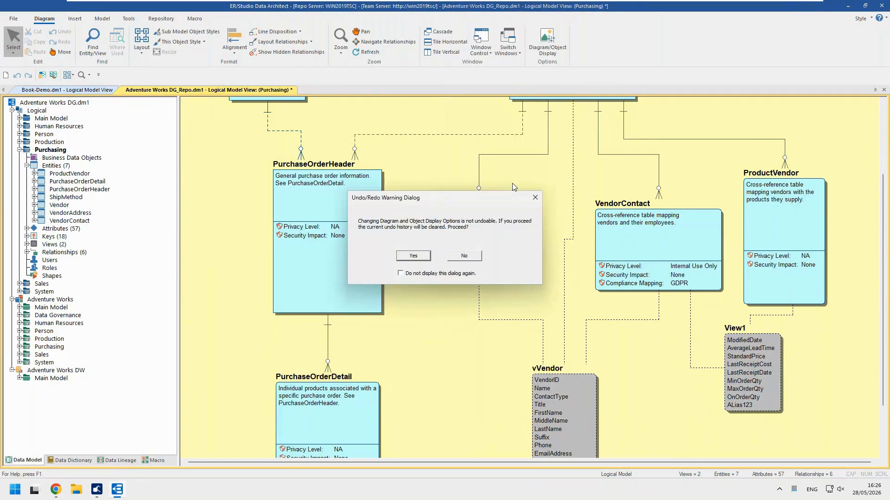
pyautogui.click(417, 257)
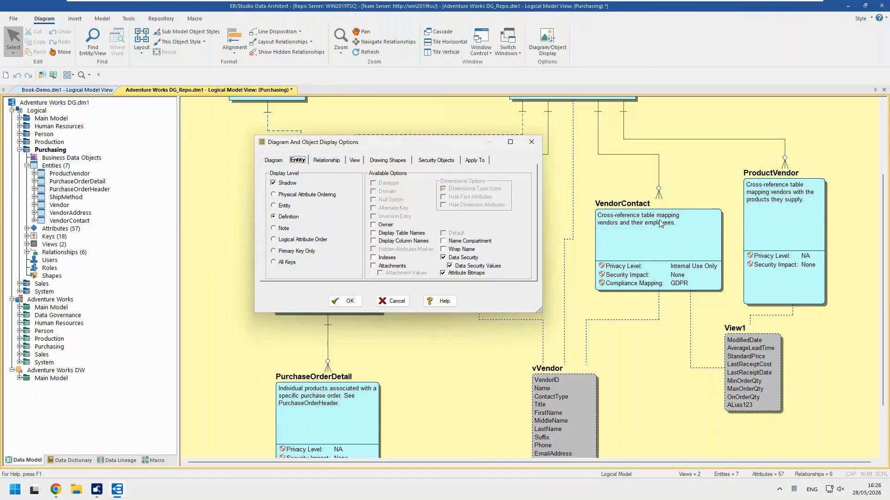
pyautogui.click(398, 302)
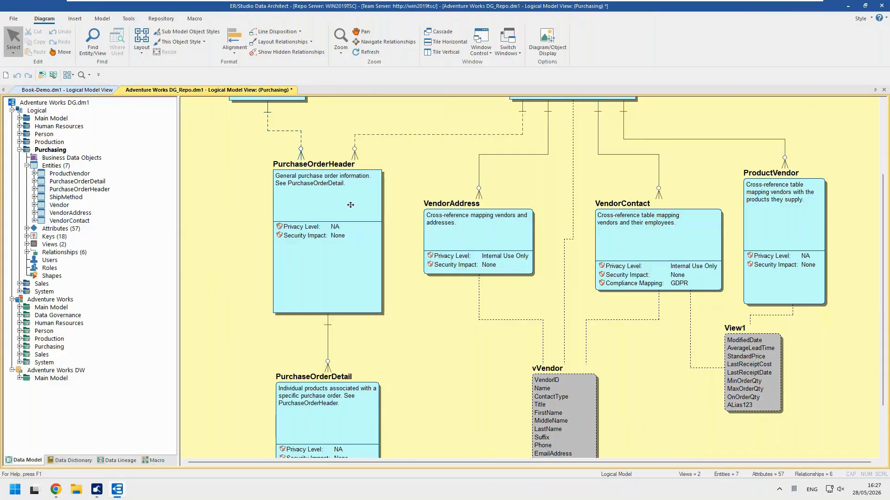
pyautogui.rightClick(323, 200)
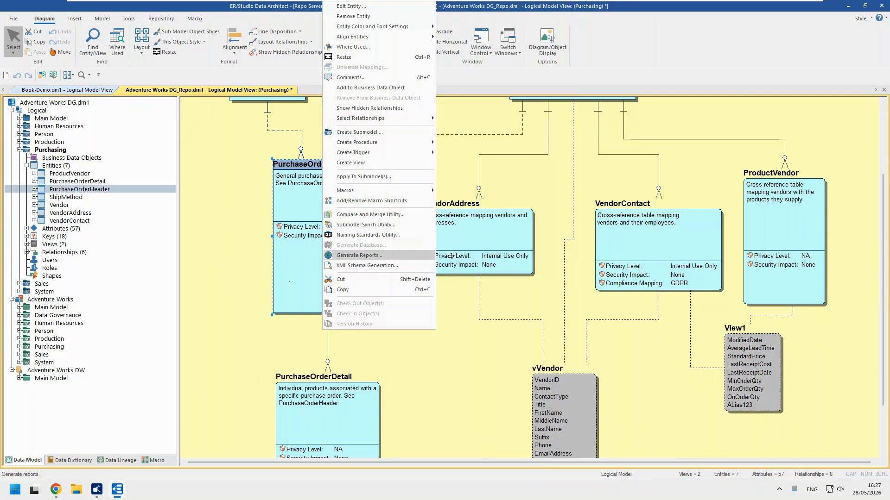
pyautogui.click(243, 232)
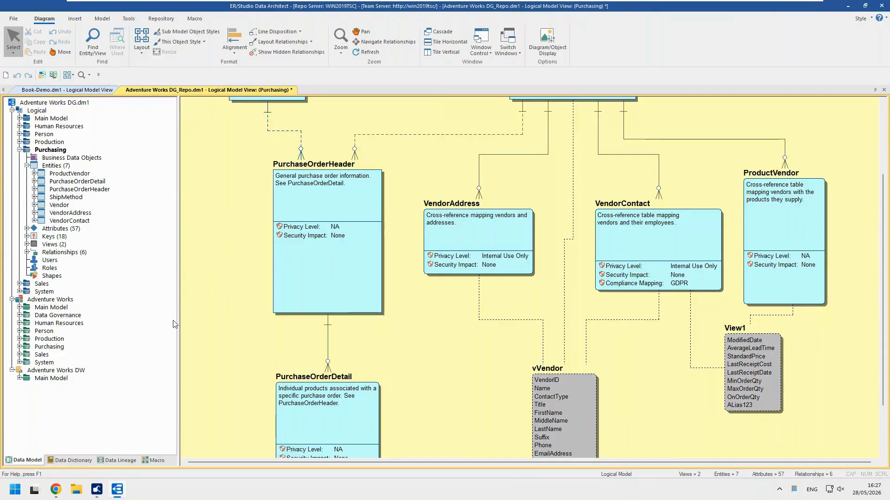
# - Browse the Data Dictionary's reference values, user datatypes and domains, and return to the data model tree
pyautogui.click(71, 460)
pyautogui.scroll(-12, 103, 367)
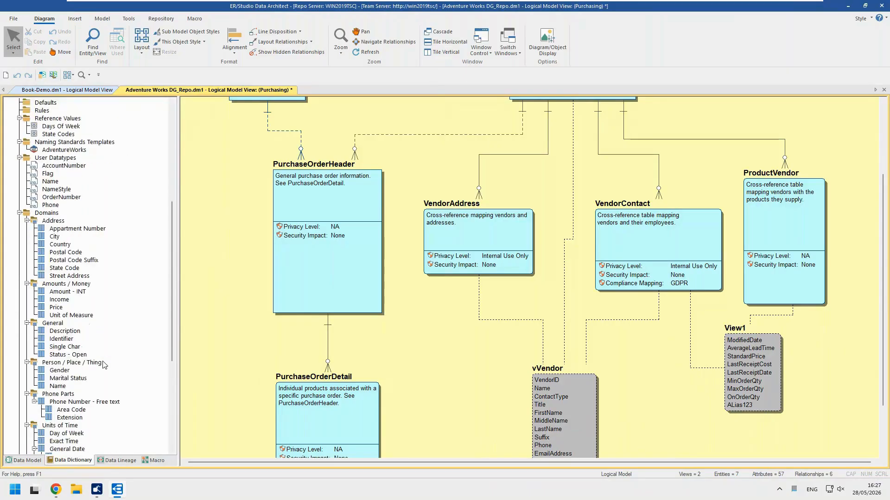
pyautogui.scroll(-1, 105, 365)
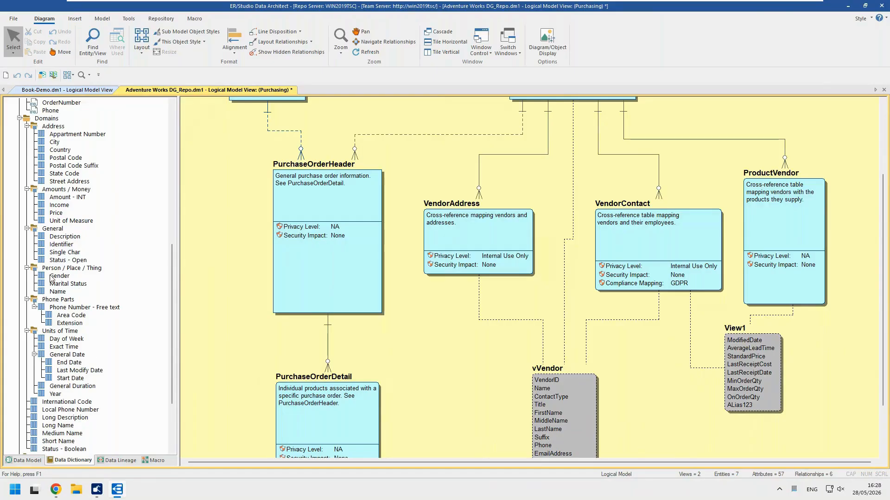
pyautogui.click(24, 460)
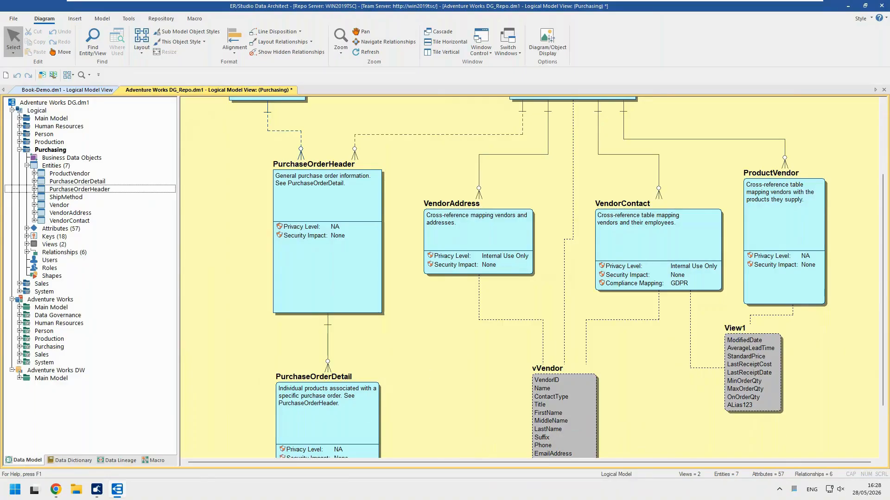
# - Switch to PowerPoint and present the "Working with the User Interface" slide full screen
pyautogui.hotkey('alt', 'Tab')
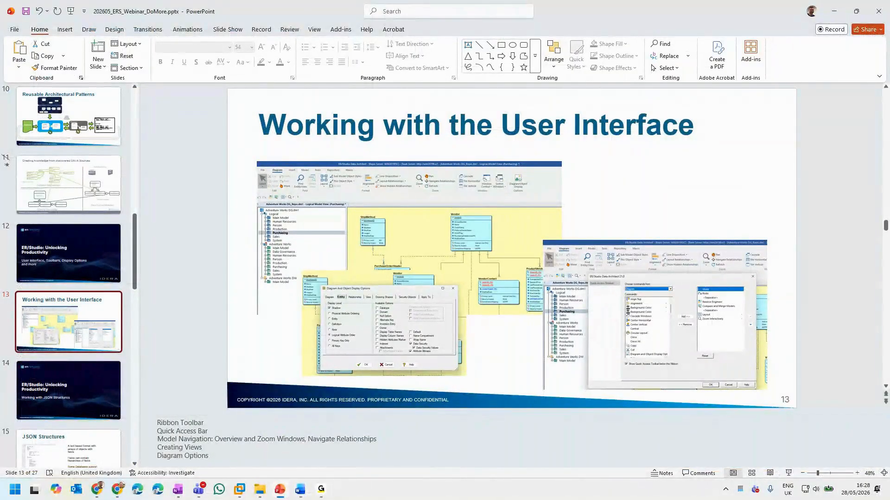
pyautogui.click(788, 473)
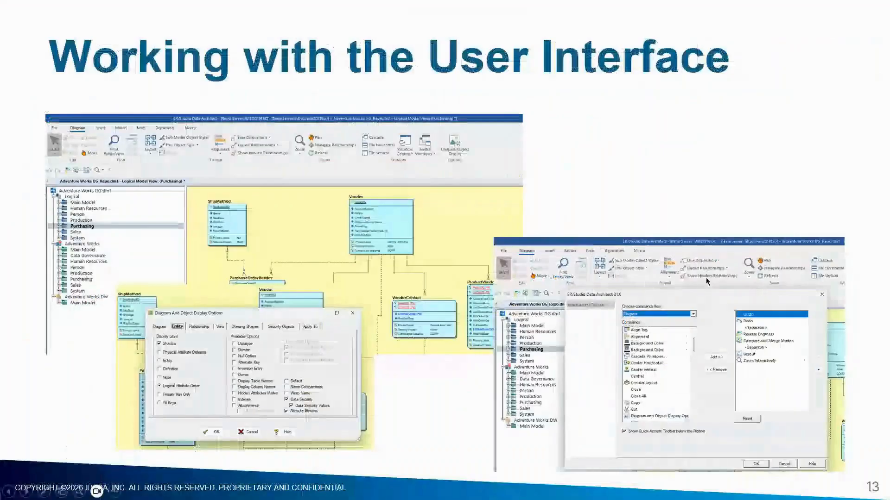
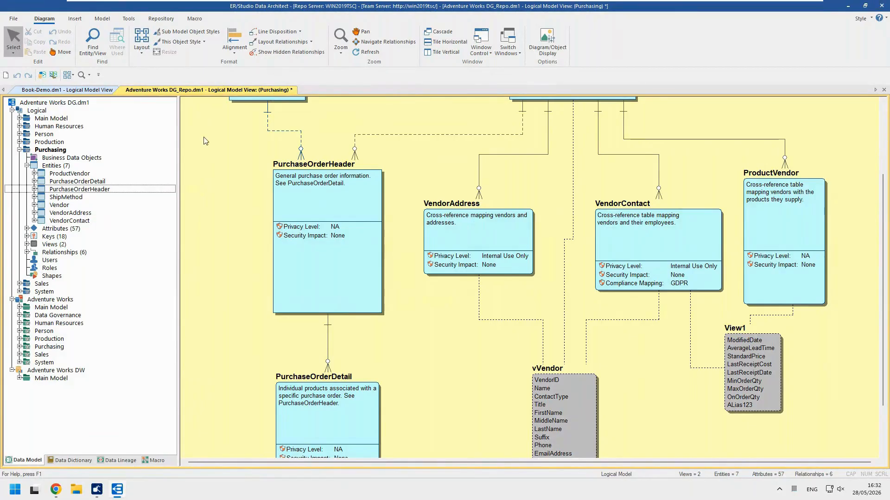
# - Start a new model by reverse-engineering an existing database, entering the account password for the MS SQL Server datasource WIN2019TSC
pyautogui.click(240, 136)
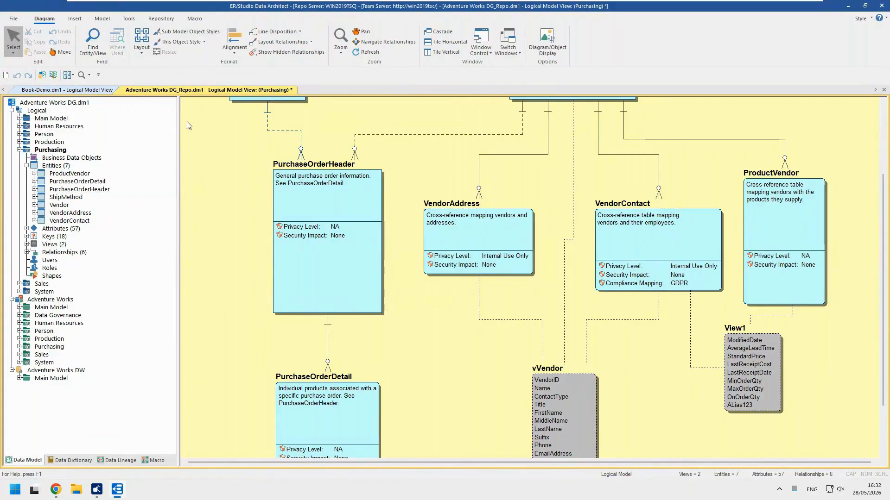
pyautogui.click(6, 75)
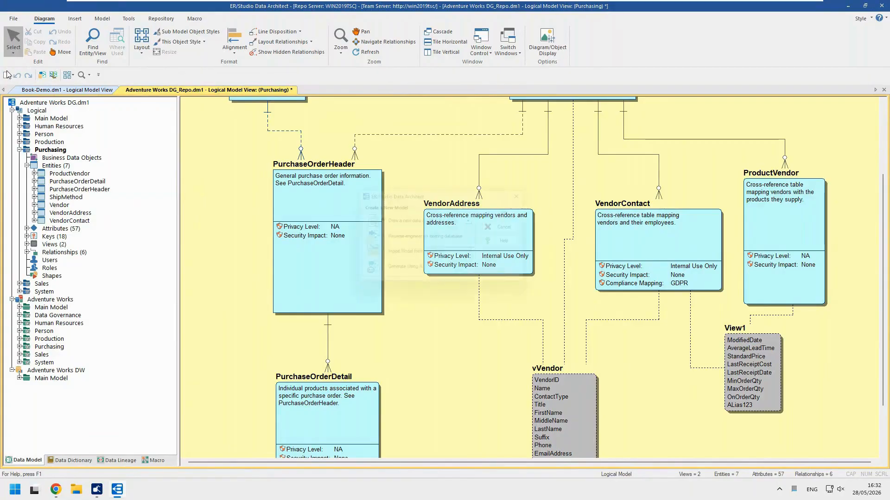
pyautogui.click(414, 238)
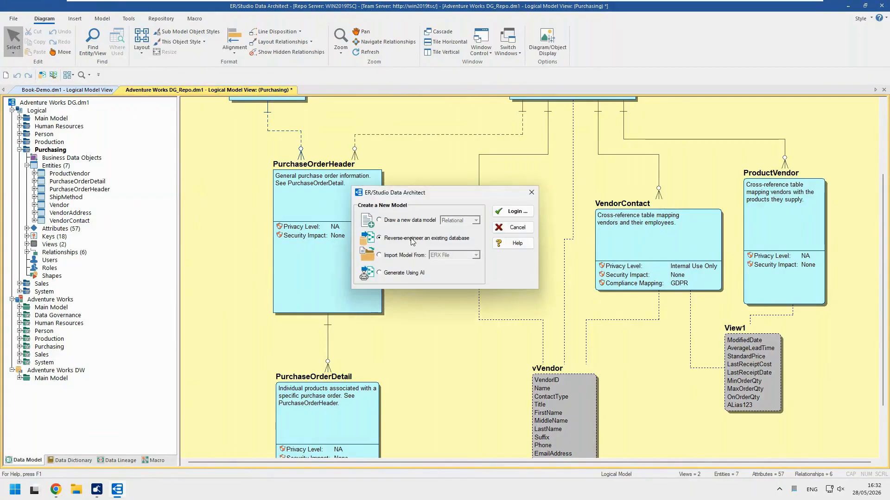
pyautogui.click(512, 212)
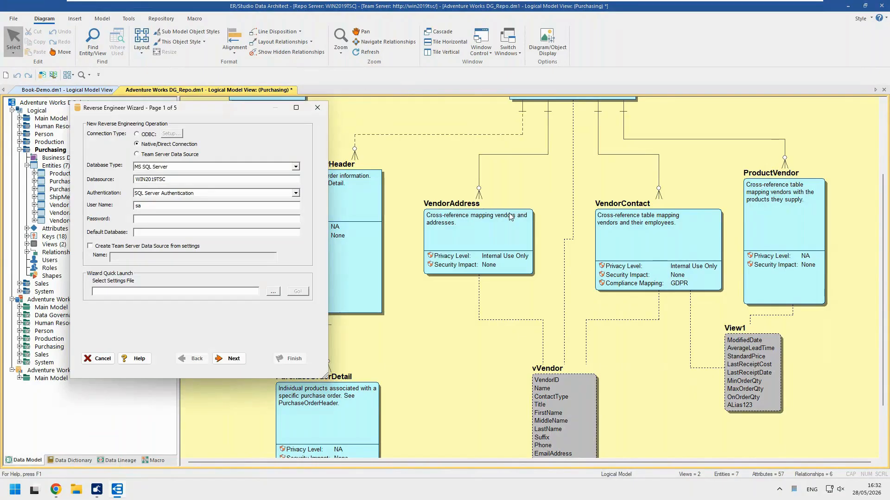
pyautogui.click(173, 219)
pyautogui.write('******')
pyautogui.click(231, 359)
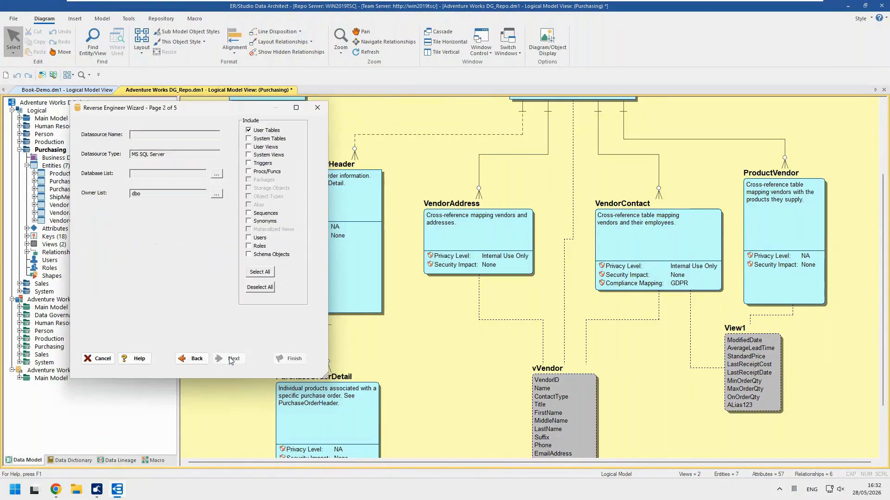
# - Choose JSON-Demo as the database to reverse engineer
pyautogui.click(217, 174)
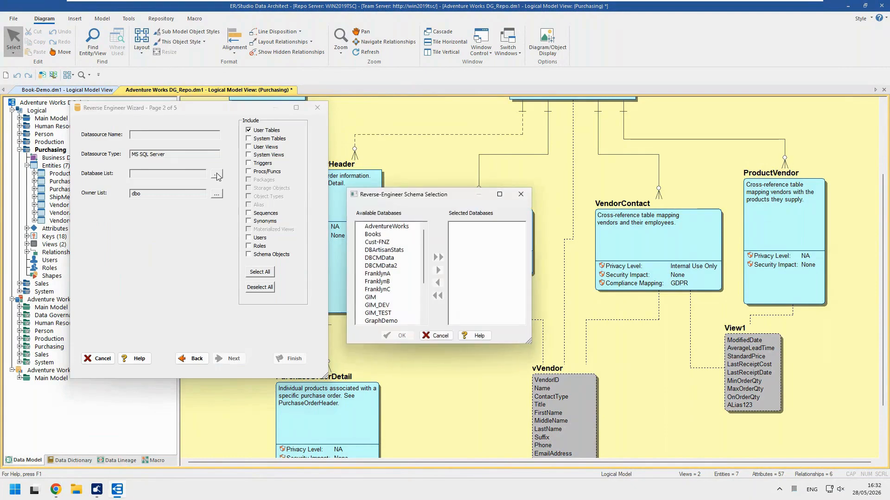
pyautogui.scroll(-2, 402, 283)
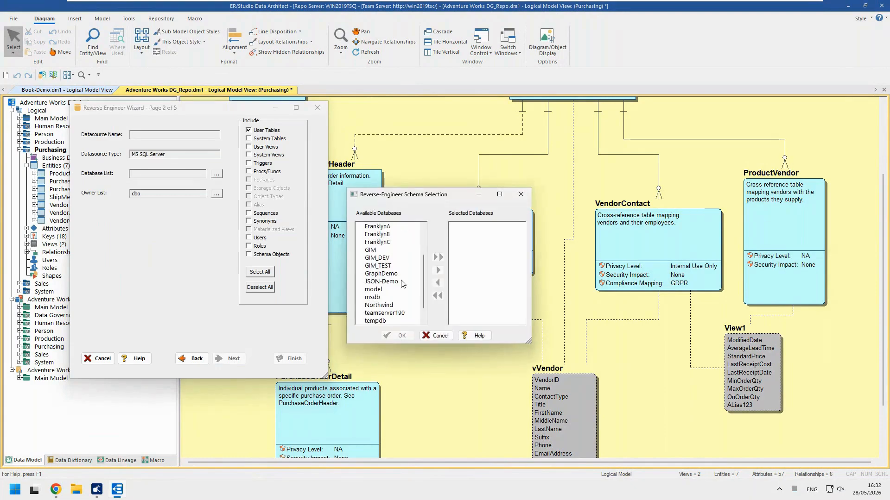
pyautogui.click(389, 281)
pyautogui.click(437, 270)
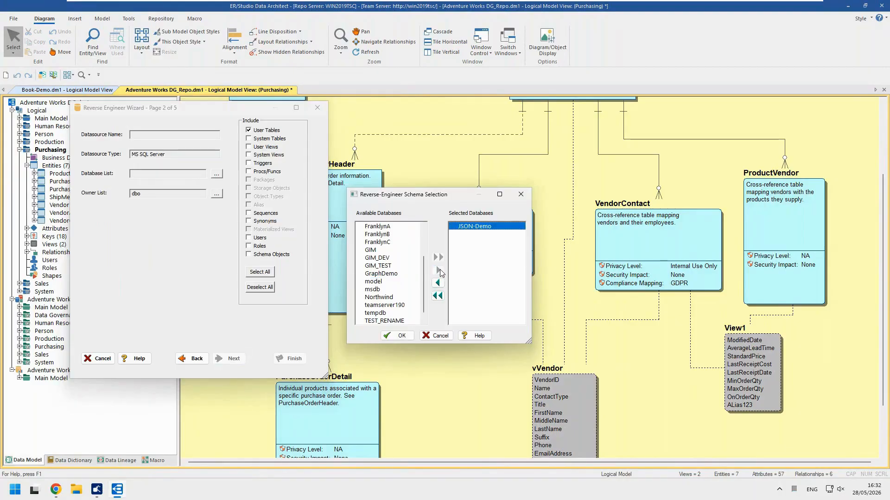
pyautogui.click(398, 336)
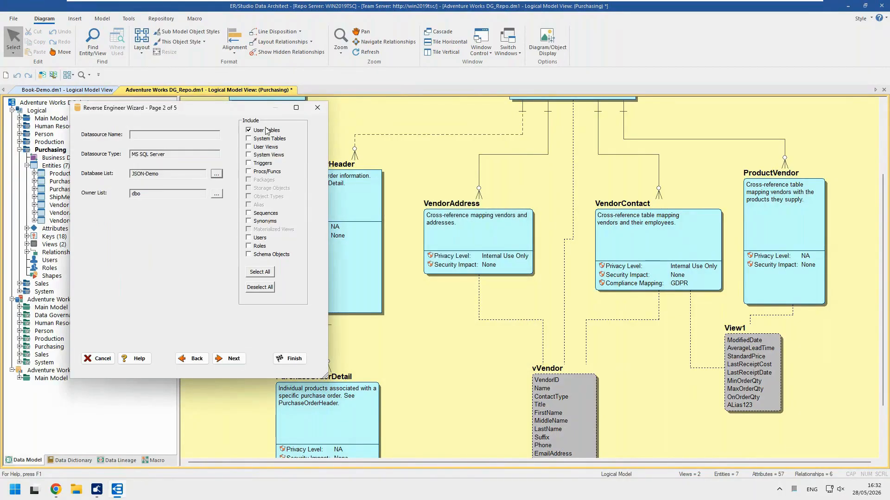
# - Keep the PRODUCT and SALESORDER tables selected and turn off embedded JSON structure parsing for varchar and nvarchar
pyautogui.click(217, 358)
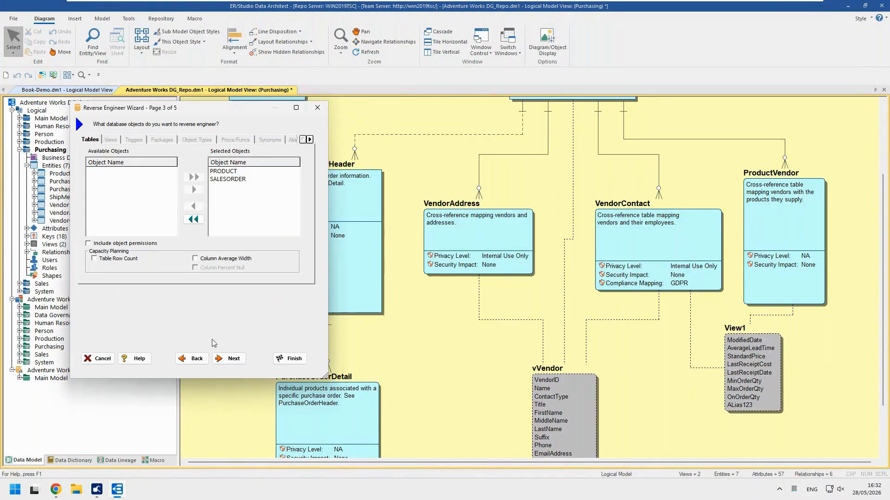
pyautogui.click(227, 358)
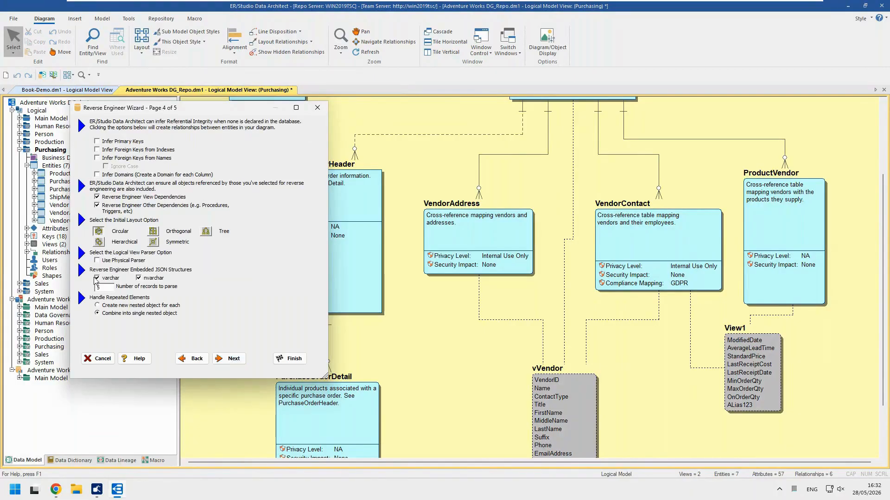
pyautogui.click(97, 279)
pyautogui.click(141, 279)
pyautogui.click(225, 360)
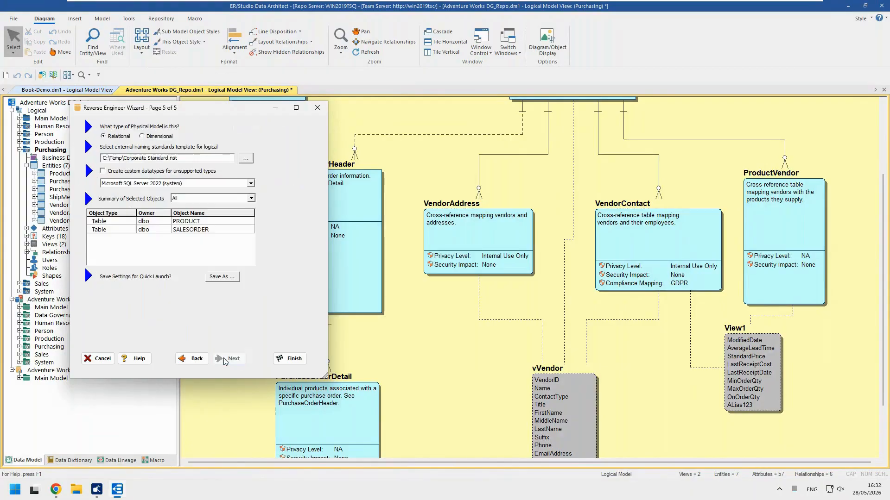
# - Finish the reverse engineering, dismiss its report, and move the Product entity up and away from Salesorder
pyautogui.click(287, 361)
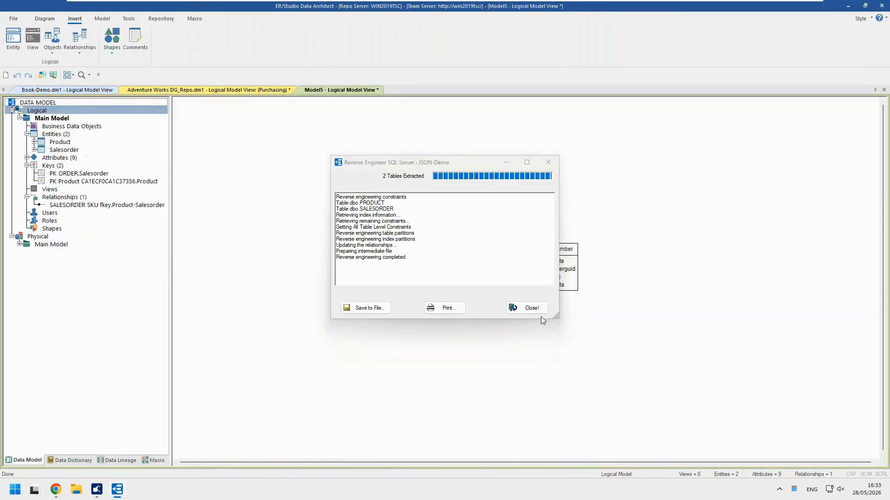
pyautogui.click(533, 309)
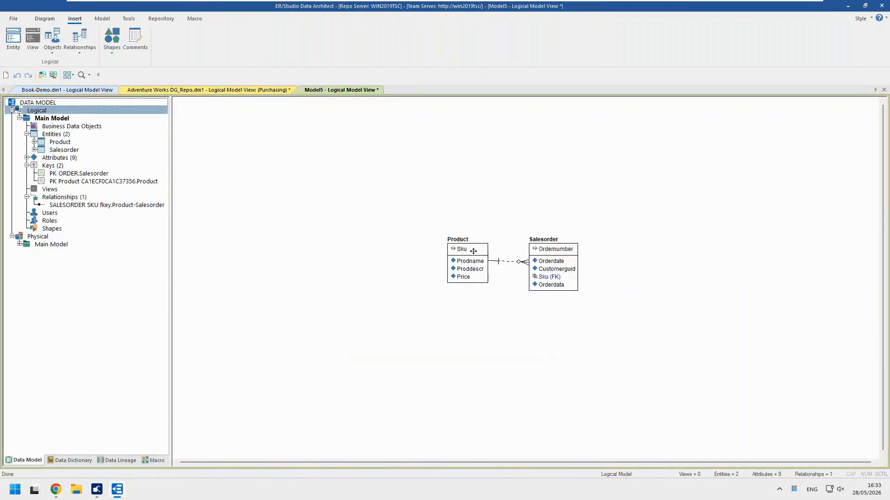
pyautogui.moveTo(474, 251); pyautogui.dragTo(402, 171)
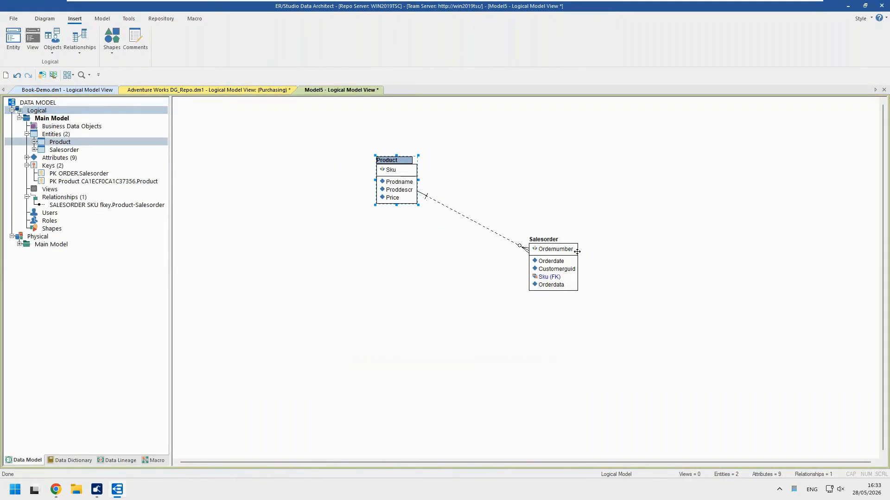
# - Move the Salesorder entity level with Product, then inspect its attributes and datatypes in the Entity Editor without changing anything
pyautogui.moveTo(556, 251); pyautogui.dragTo(566, 174)
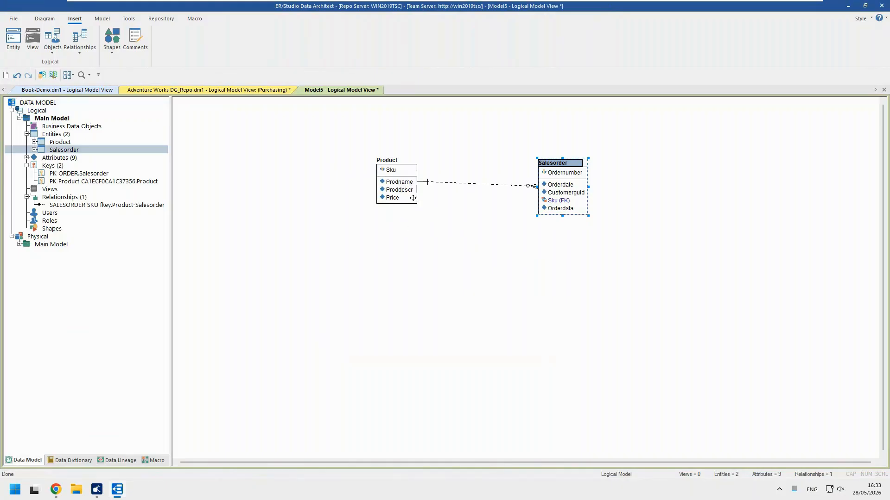
pyautogui.moveTo(413, 199)
pyautogui.doubleClick(577, 202)
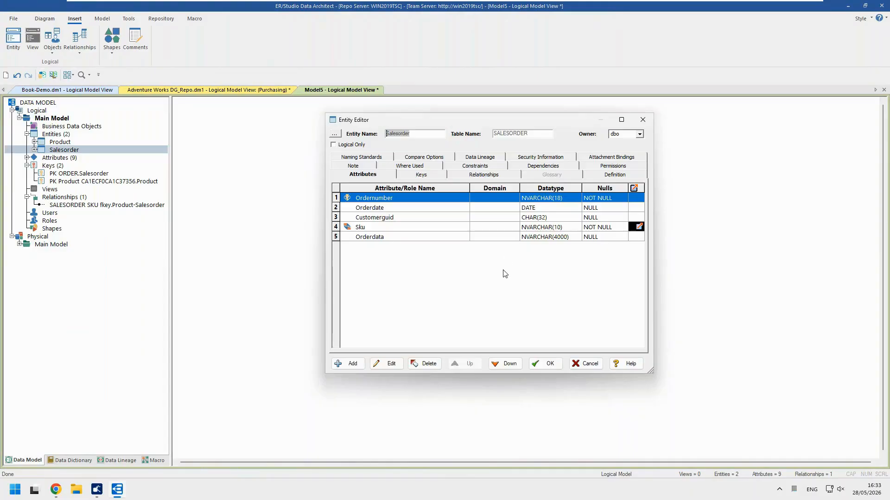
pyautogui.click(588, 366)
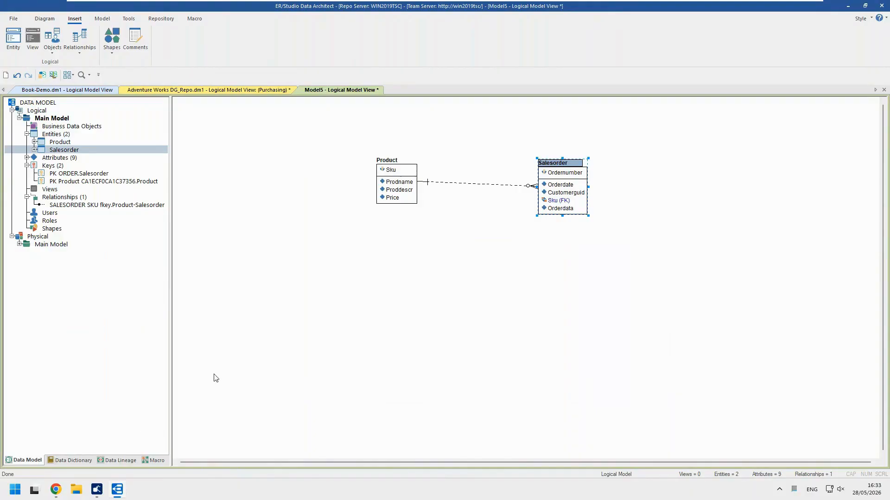
# - Switch to DBArtisan, review the SALESORDER query and the JSON content of its ORDERDATA results, and return to ER/Studio Data Architect
pyautogui.click(97, 491)
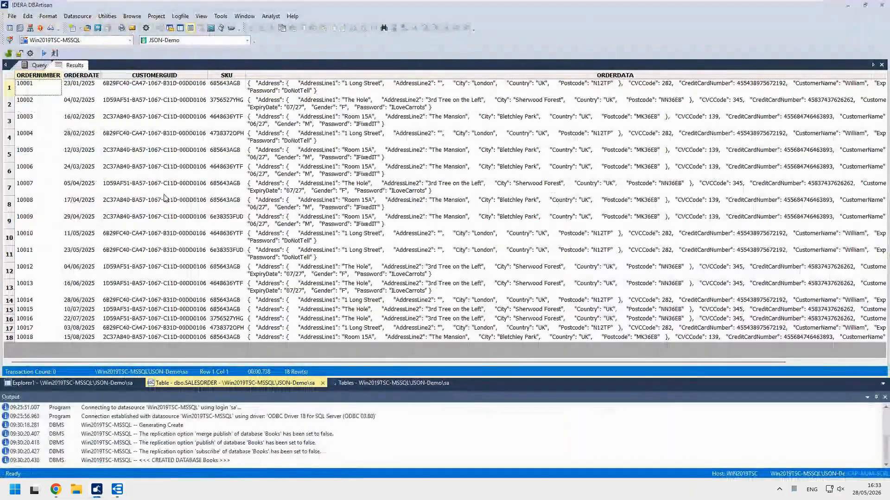
pyautogui.click(39, 66)
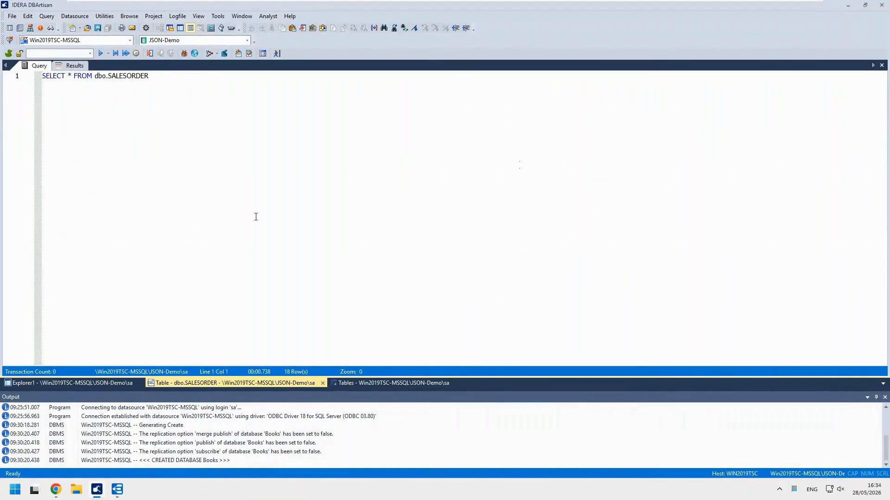
pyautogui.click(74, 66)
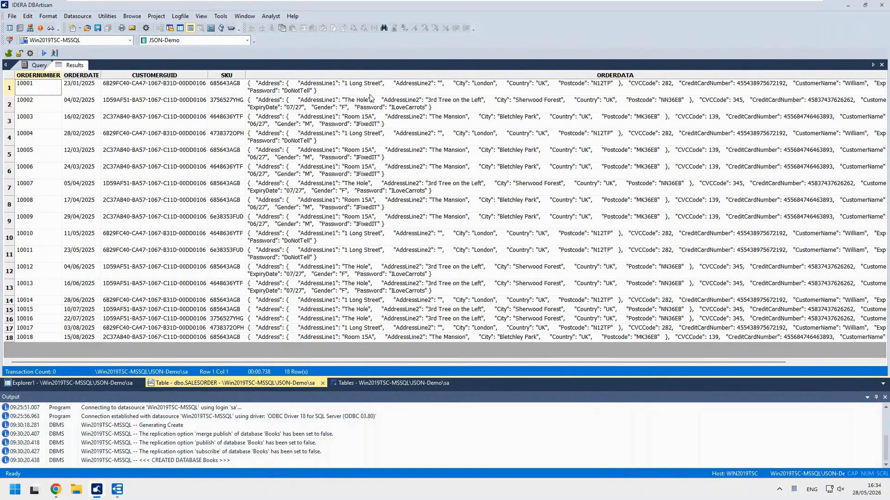
pyautogui.hotkey('alt', 'Tab')
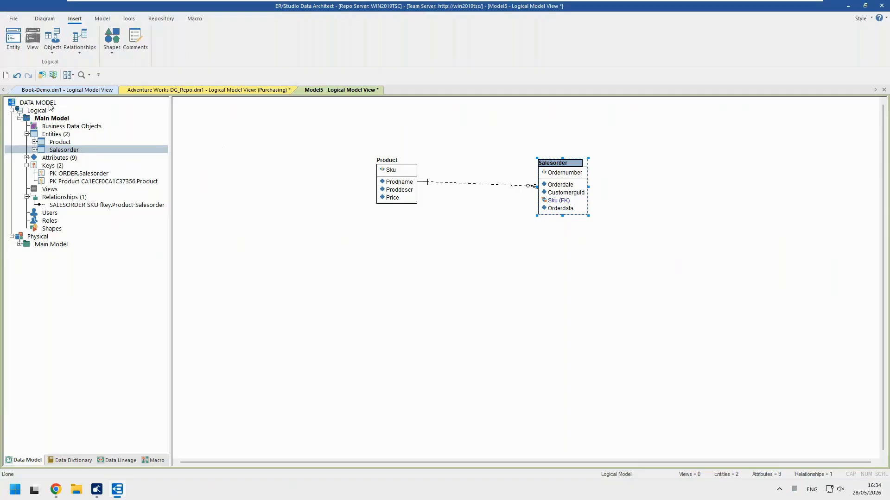
# - Start another model by reverse-engineering an existing database, entering the account password for the MS SQL Server datasource WIN2019TSC
pyautogui.click(6, 76)
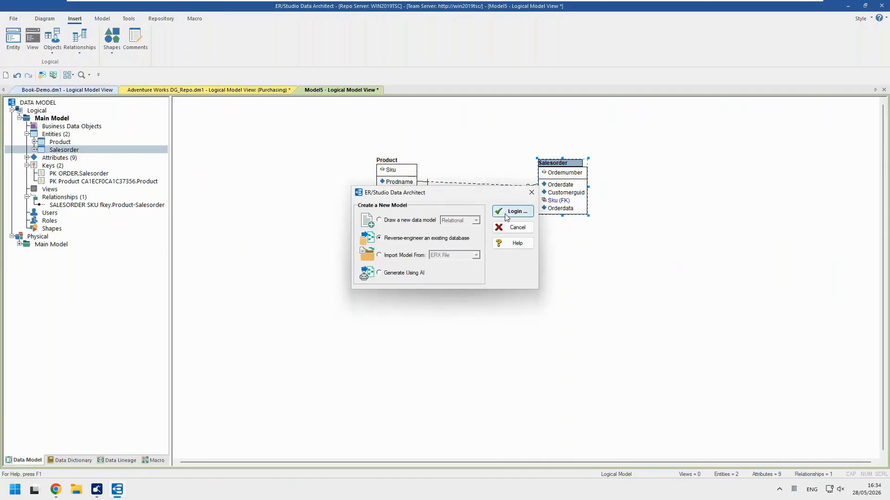
pyautogui.click(506, 213)
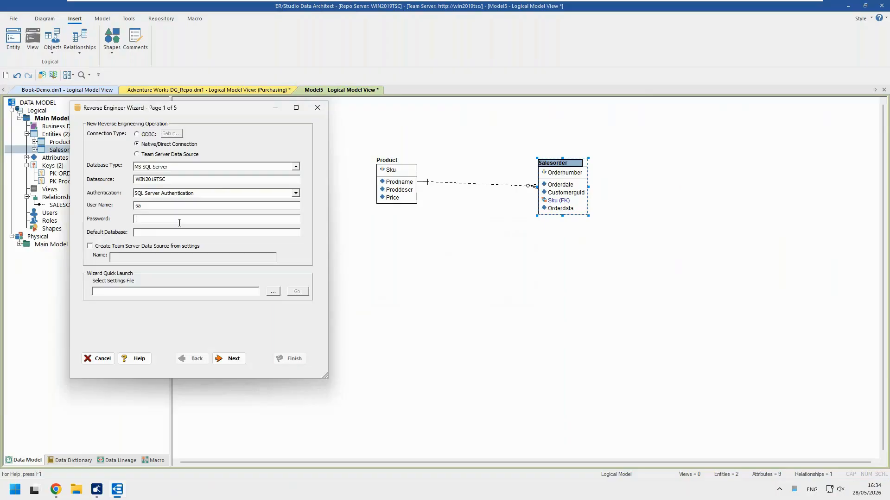
pyautogui.write('**')
pyautogui.click(233, 359)
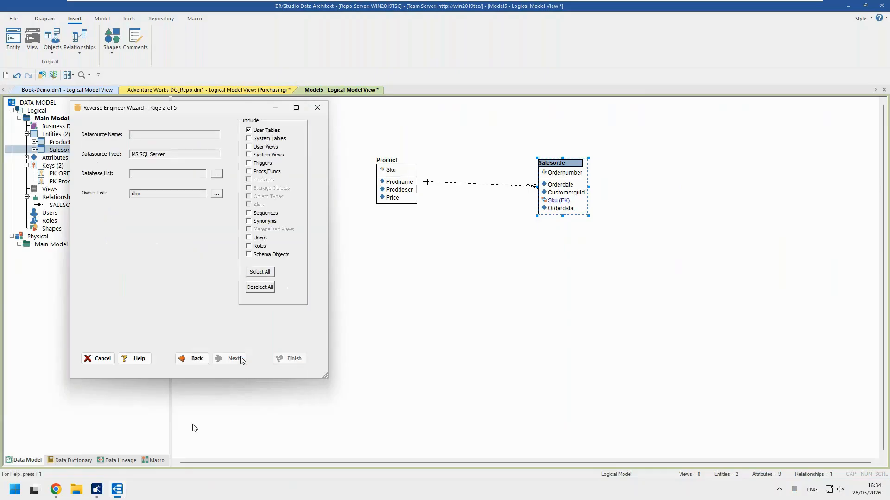
# - Select JSON-Demo as the database for this reverse engineering, including only its user tables owned by dbo
pyautogui.click(217, 174)
pyautogui.scroll(-2, 375, 302)
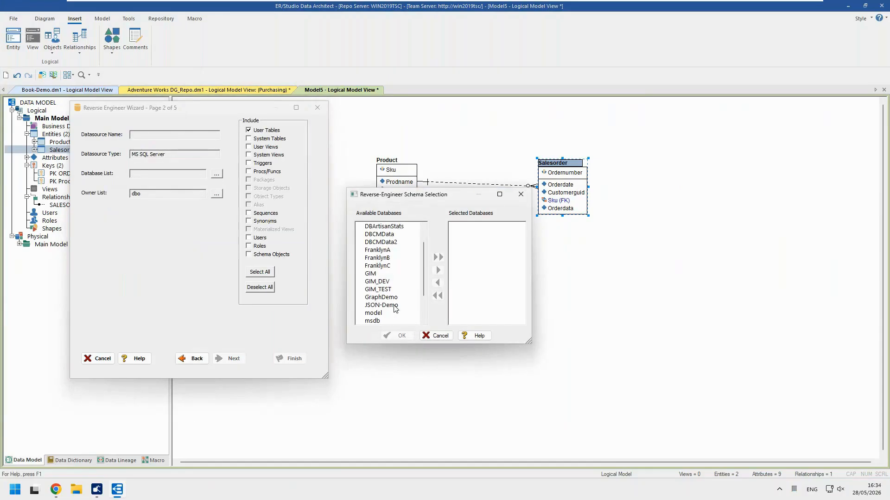
pyautogui.click(388, 282)
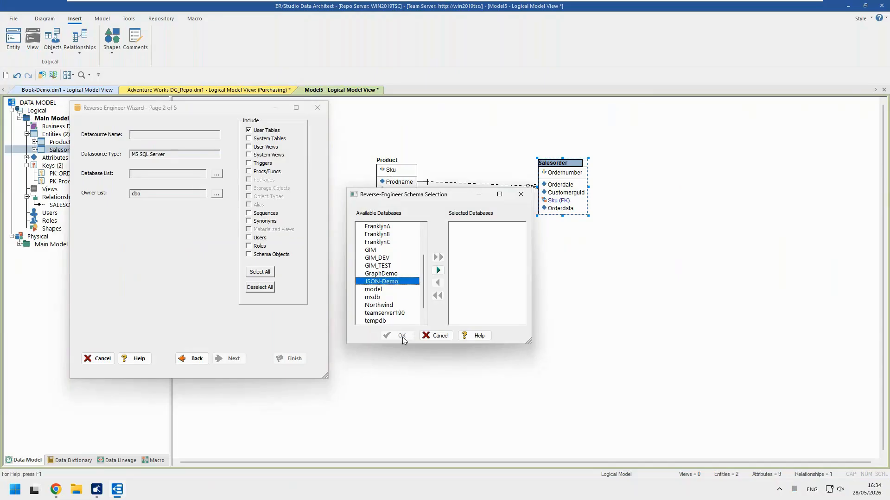
pyautogui.click(438, 271)
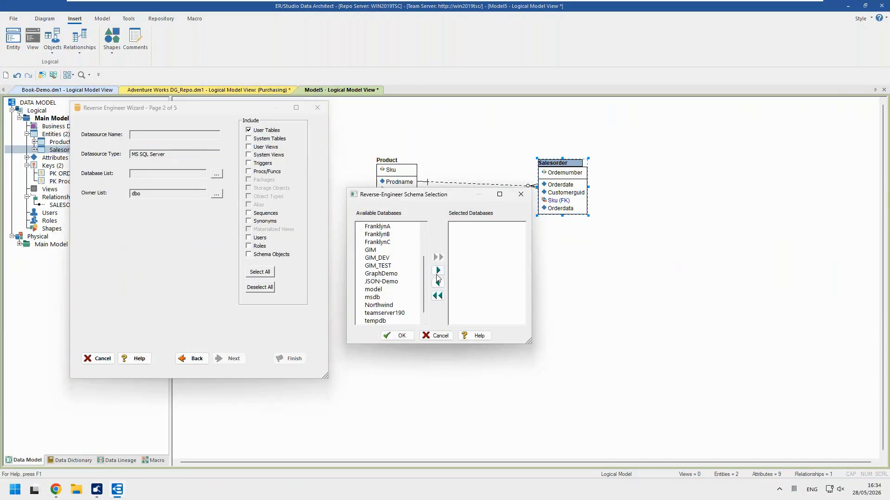
pyautogui.click(407, 338)
pyautogui.click(240, 359)
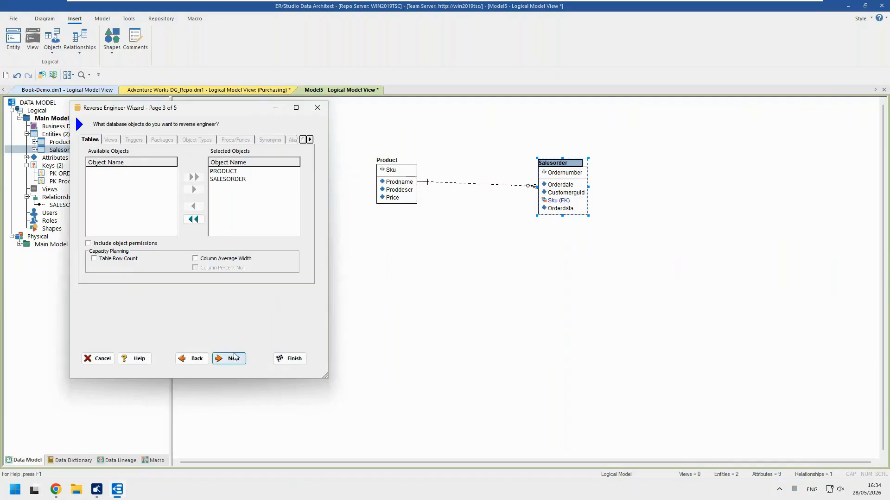
# - Keep the PRODUCT and SALESORDER tables, enable embedded JSON structure parsing for varchar and nvarchar, and complete the reverse engineering
pyautogui.click(234, 359)
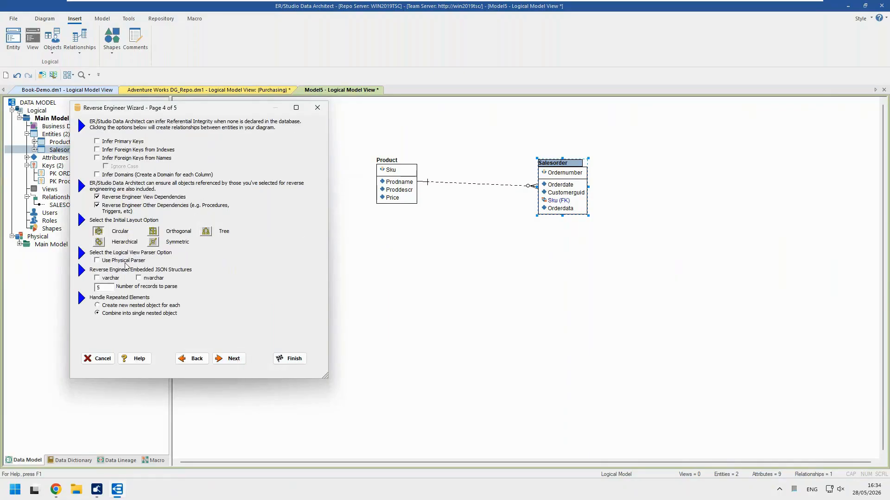
pyautogui.click(106, 278)
pyautogui.click(230, 359)
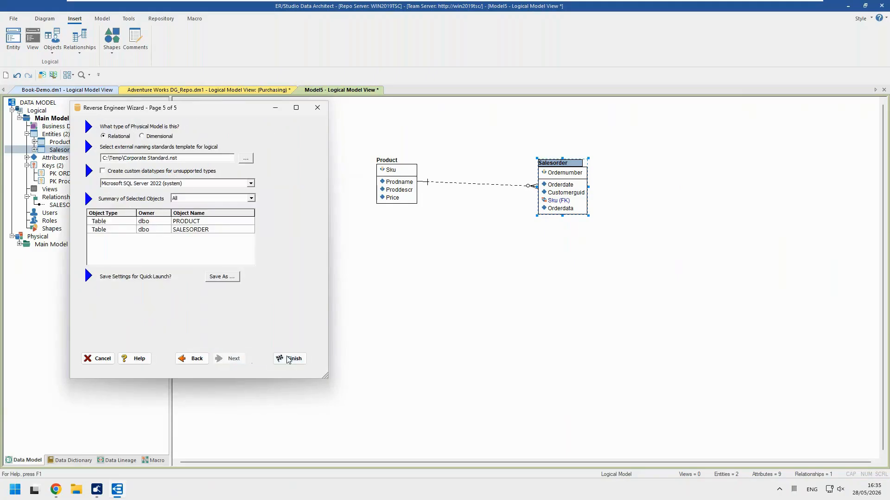
pyautogui.click(289, 359)
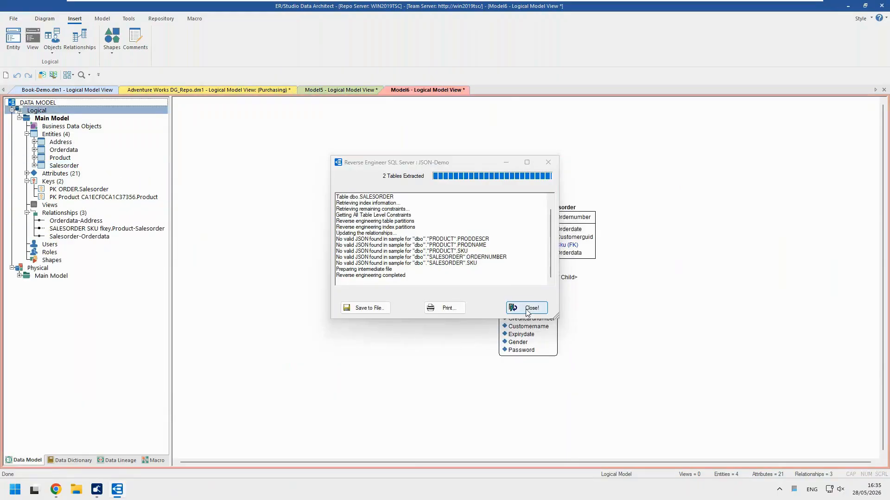
pyautogui.click(527, 309)
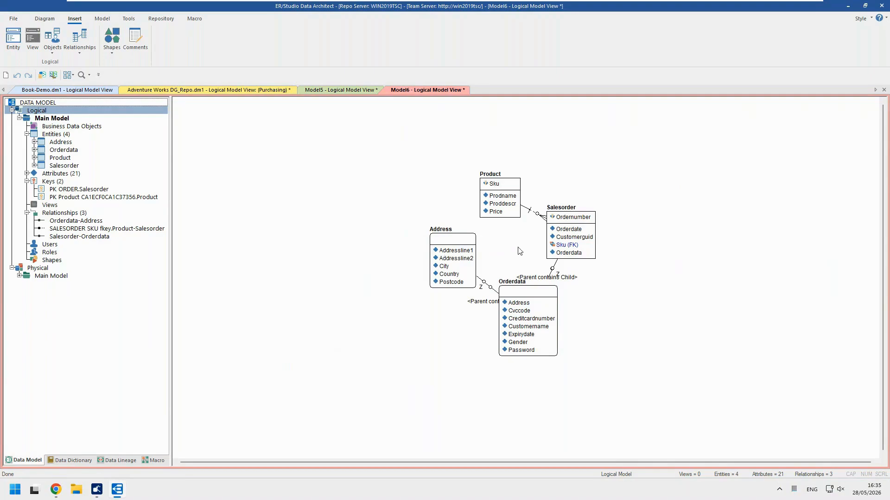
# - Spread the Product, Salesorder and Address entities apart around Orderdata in the new diagram
pyautogui.moveTo(506, 192); pyautogui.dragTo(691, 213)
pyautogui.click(548, 206)
pyautogui.moveTo(547, 206); pyautogui.dragTo(477, 154)
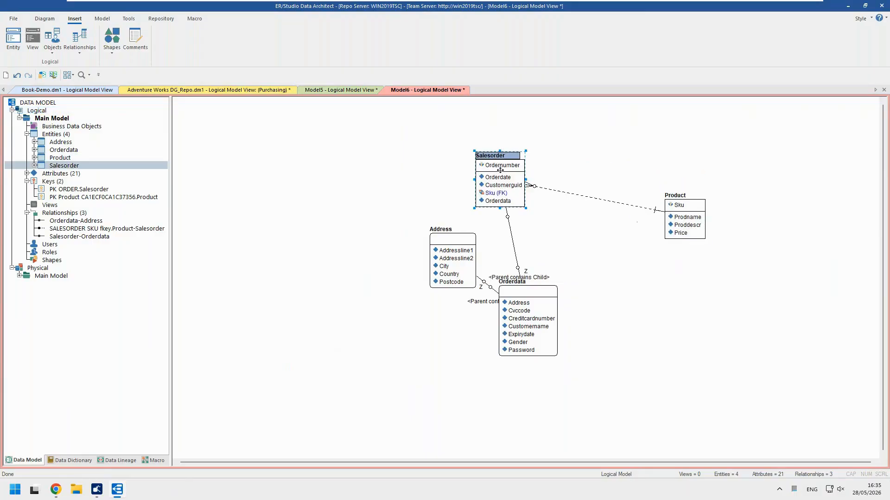
pyautogui.moveTo(451, 246); pyautogui.dragTo(369, 247)
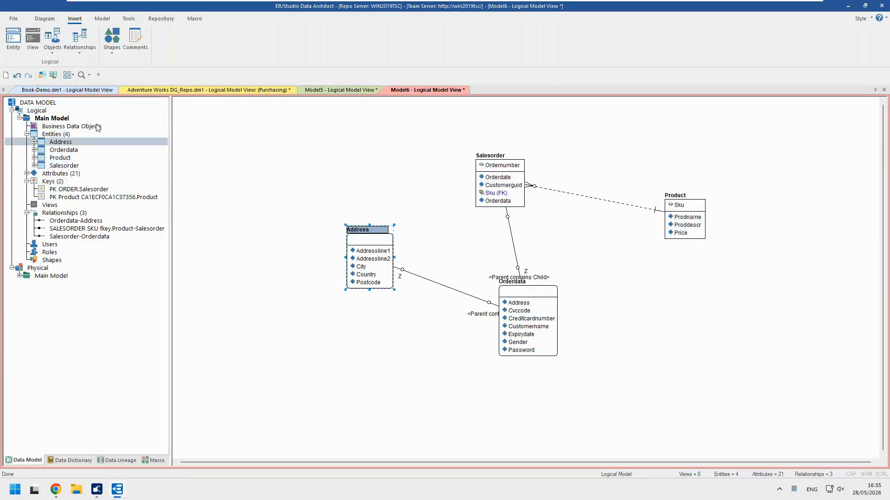
pyautogui.click(68, 75)
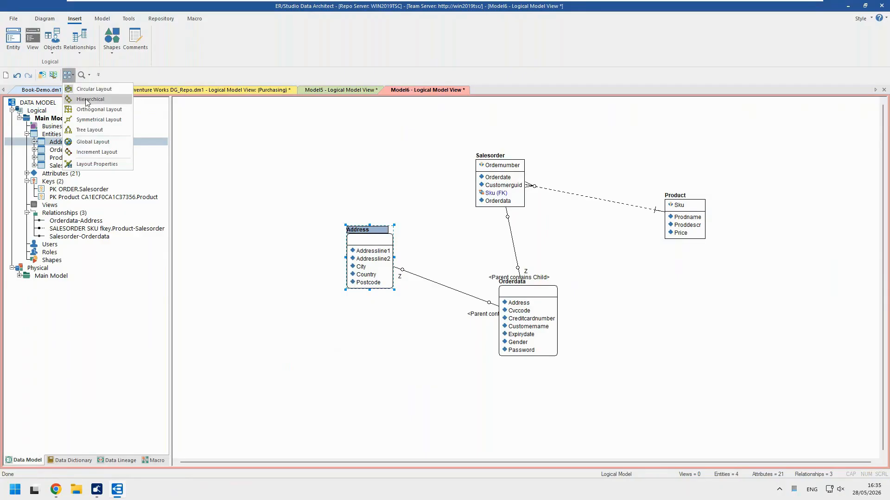
pyautogui.click(87, 99)
pyautogui.click(464, 260)
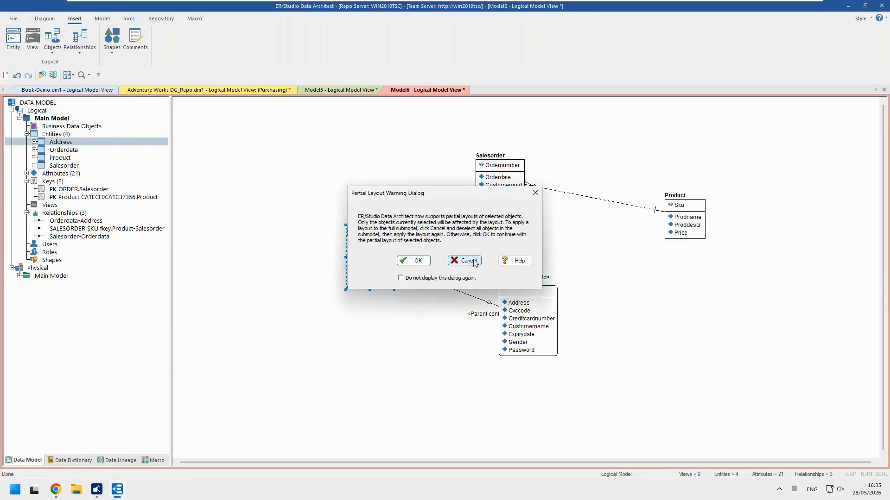
# - Deselect all objects and apply the Hierarchical layout to the whole diagram
pyautogui.click(257, 219)
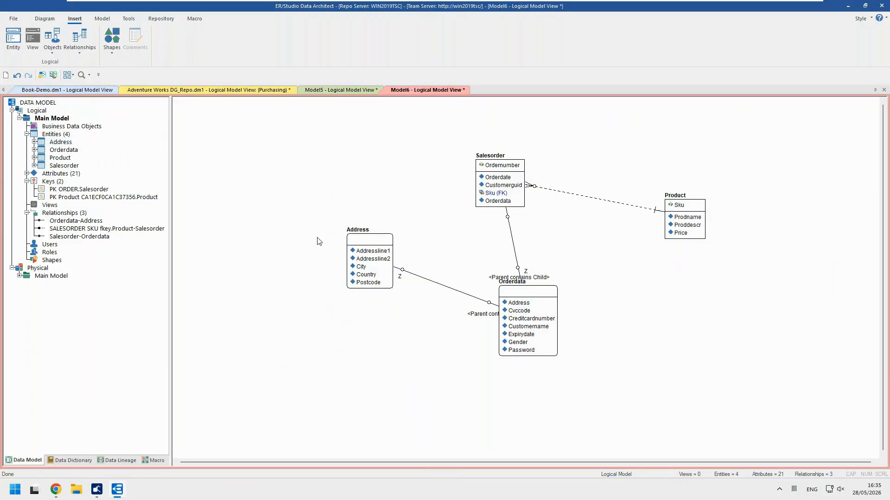
pyautogui.moveTo(327, 220); pyautogui.dragTo(577, 393)
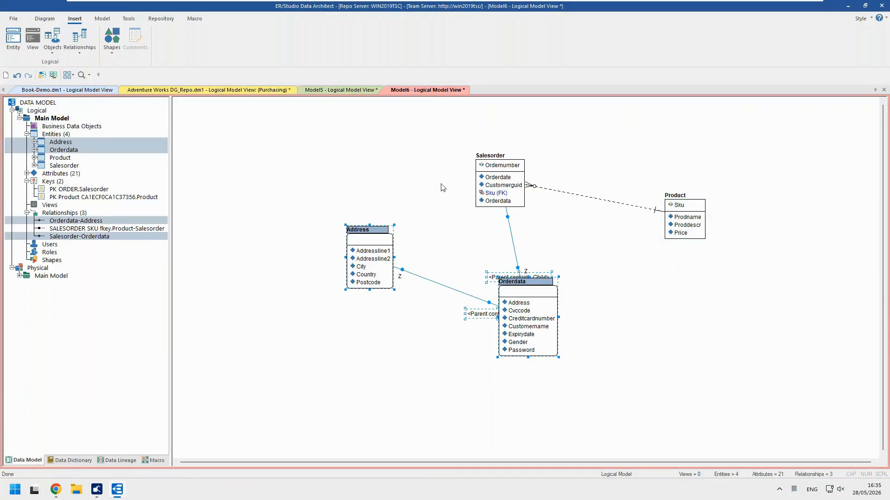
pyautogui.click(194, 339)
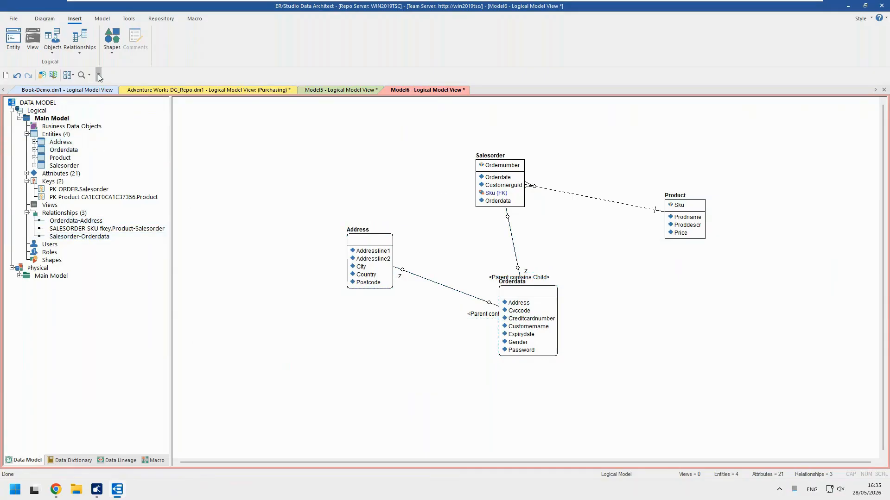
pyautogui.click(74, 76)
pyautogui.click(77, 102)
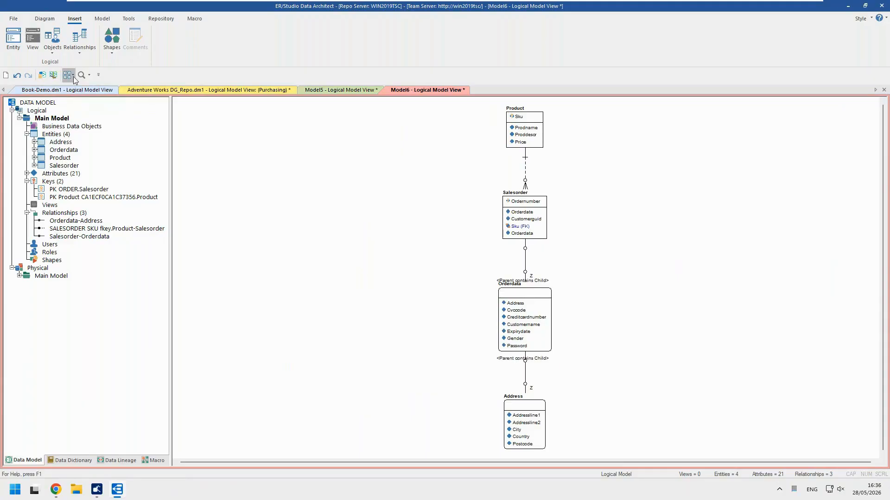
pyautogui.click(73, 76)
pyautogui.click(267, 164)
pyautogui.moveTo(524, 305)
# - Start another reverse-engineered model and load the saved quick launch settings file RE-MSSQL-Books.rvo
pyautogui.click(5, 75)
pyautogui.click(412, 239)
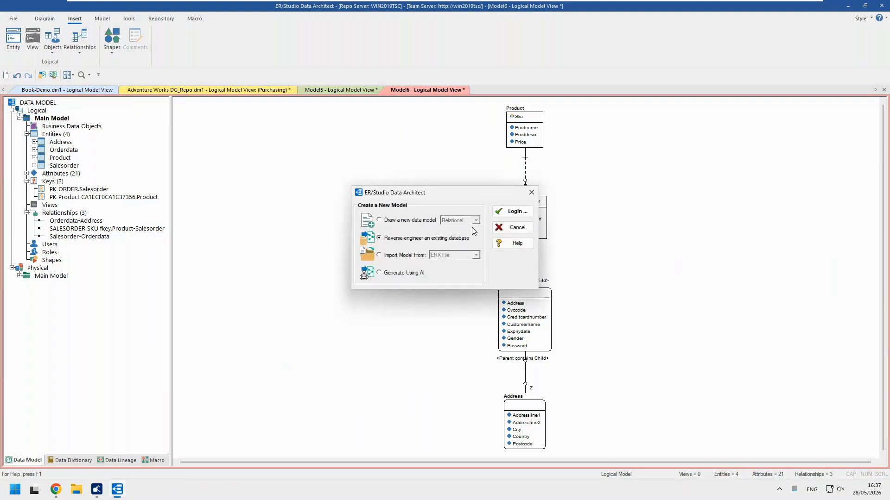
pyautogui.click(514, 212)
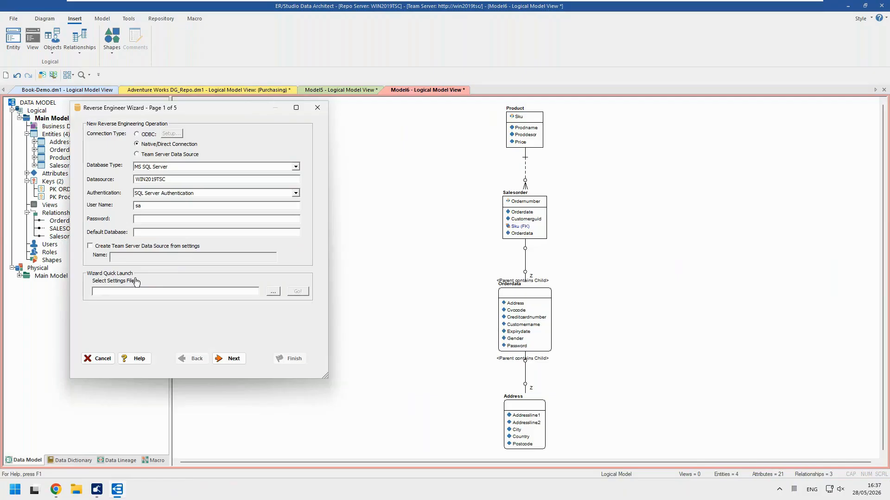
pyautogui.click(272, 292)
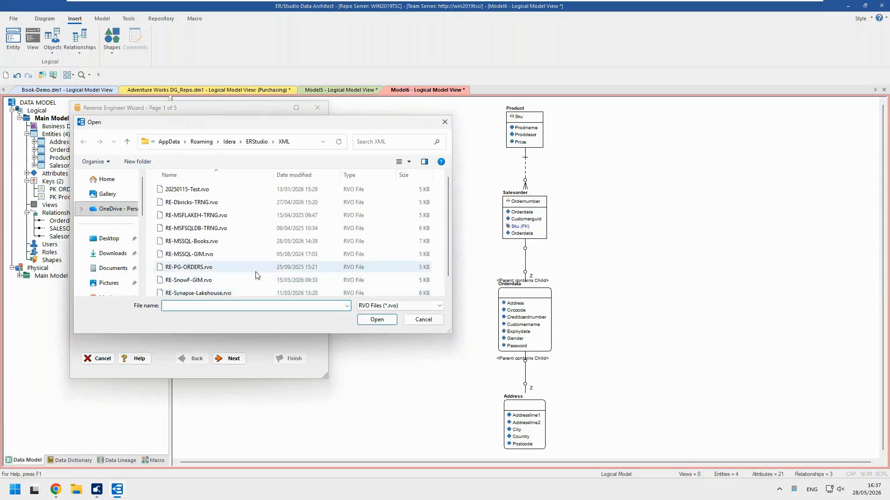
pyautogui.click(206, 241)
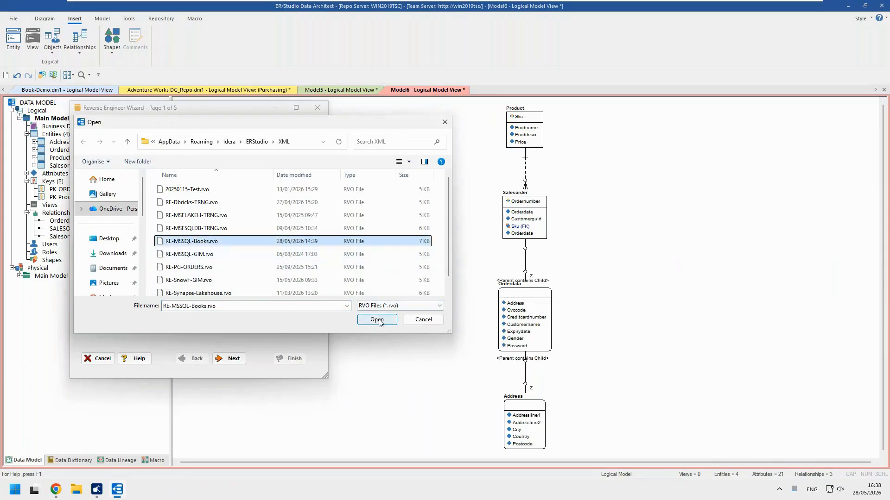
pyautogui.click(377, 319)
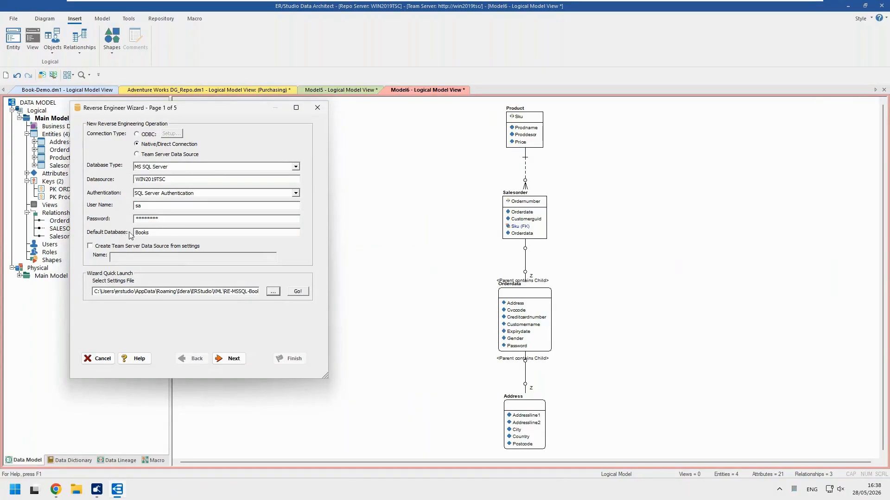
# - Advance to the wizard's final page, keeping the loaded Books database, the selected tables and the embedded JSON parsing options
pyautogui.click(239, 359)
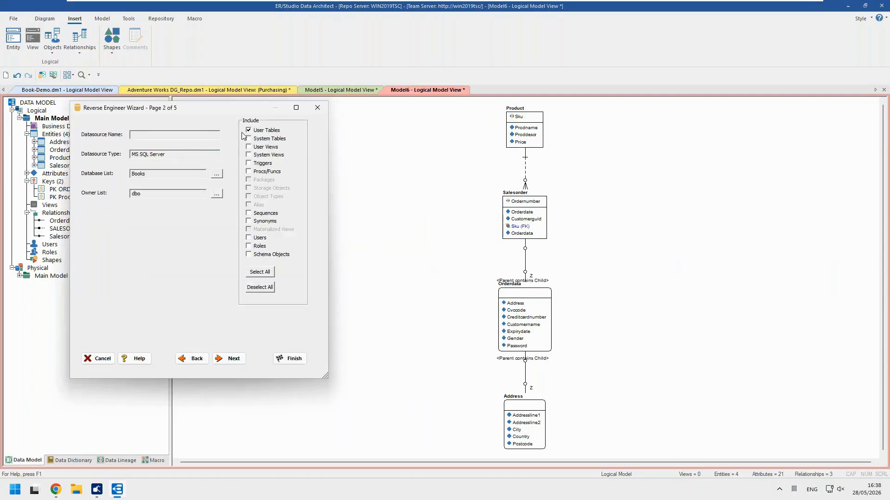
pyautogui.click(231, 358)
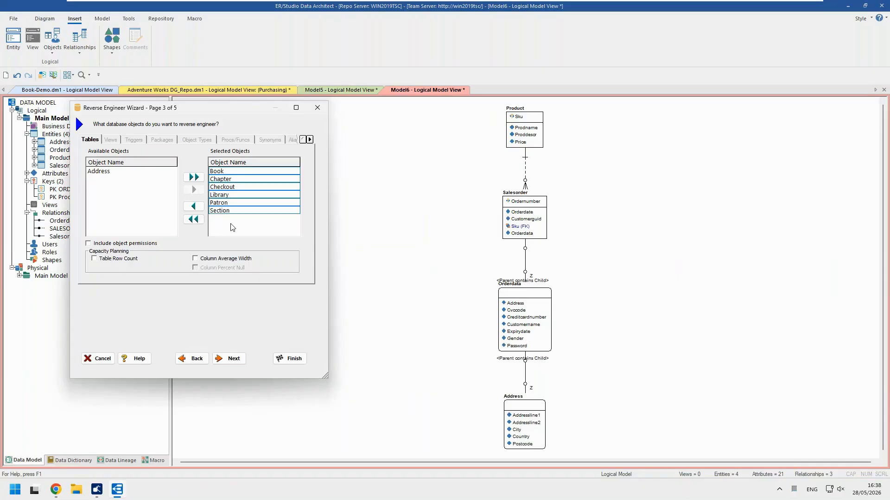
pyautogui.click(229, 360)
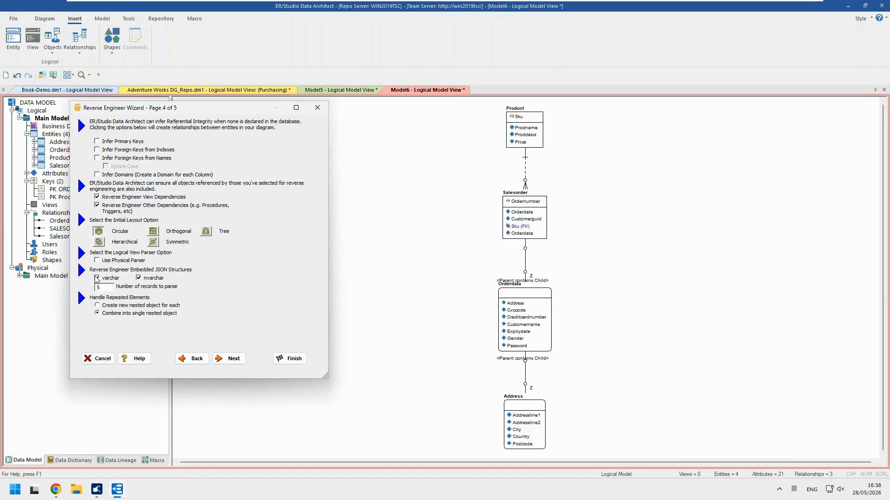
pyautogui.click(236, 360)
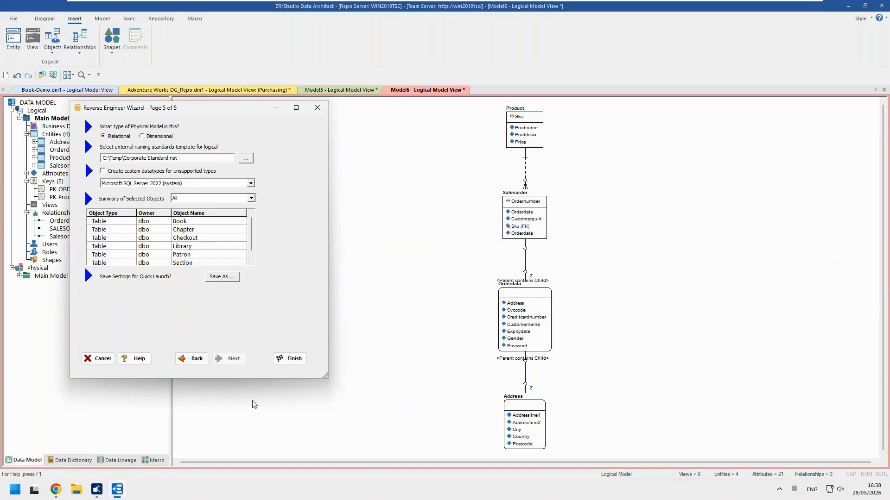
# - Run the reverse engineering of the Books database, close its log, and apply the Hierarchical layout to the logical diagram
pyautogui.click(284, 358)
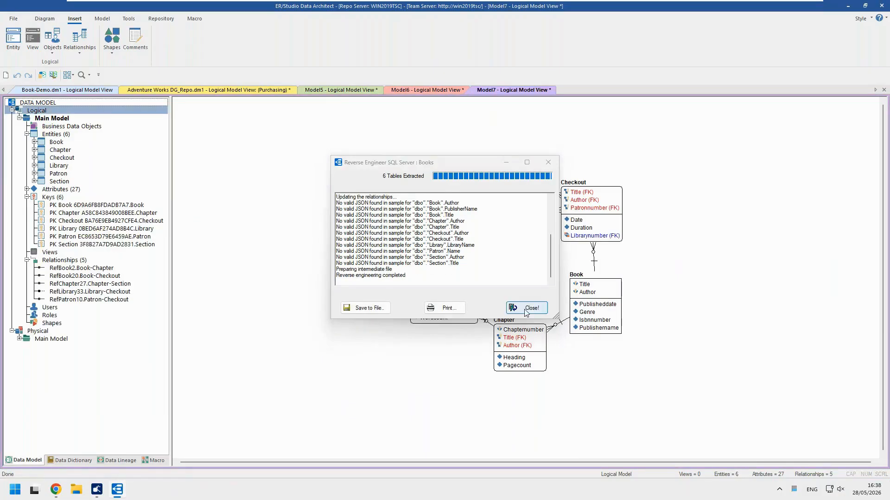
pyautogui.click(526, 310)
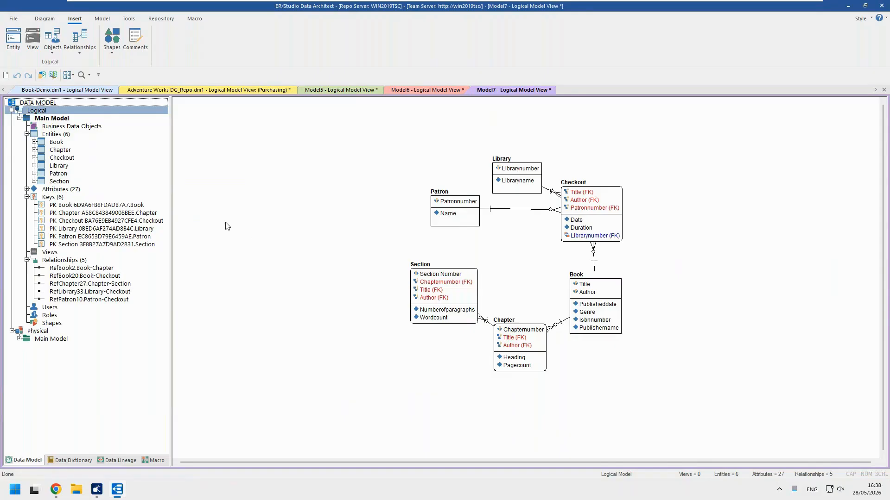
pyautogui.click(73, 76)
pyautogui.click(80, 100)
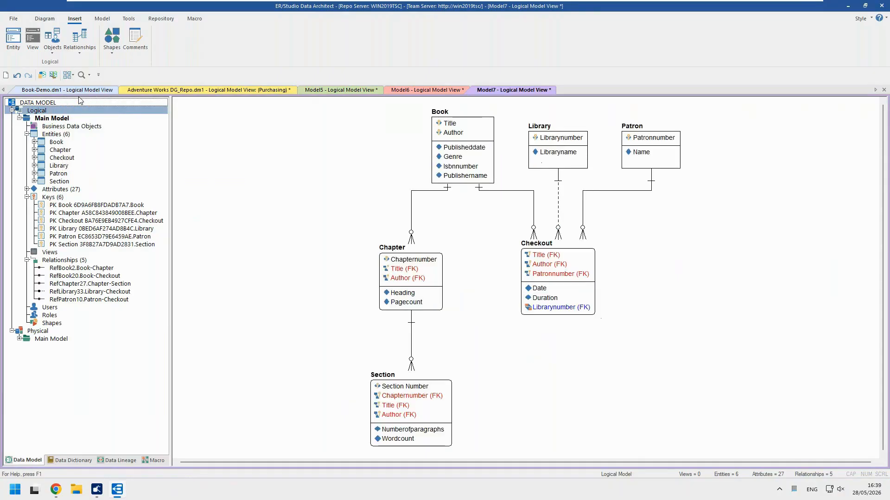
# - Collapse the Entities, Keys and Relationships groups of the logical Main Model in the model tree
pyautogui.click(26, 134)
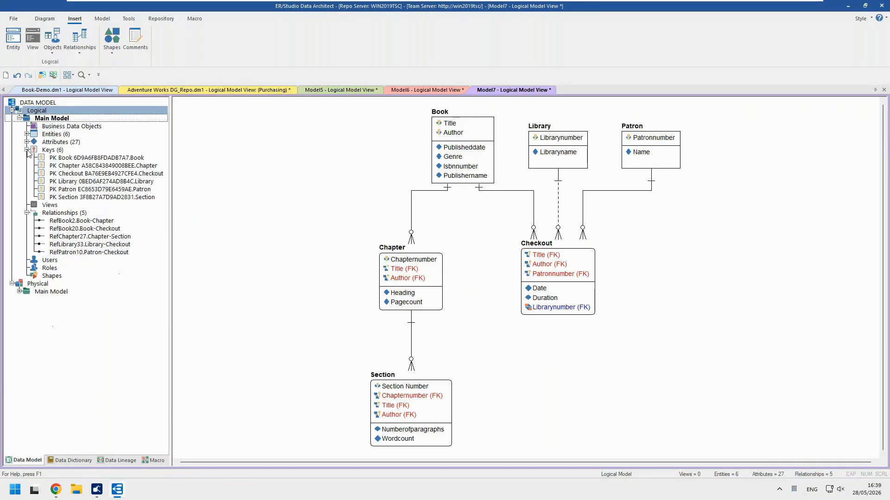
pyautogui.click(27, 149)
pyautogui.click(26, 165)
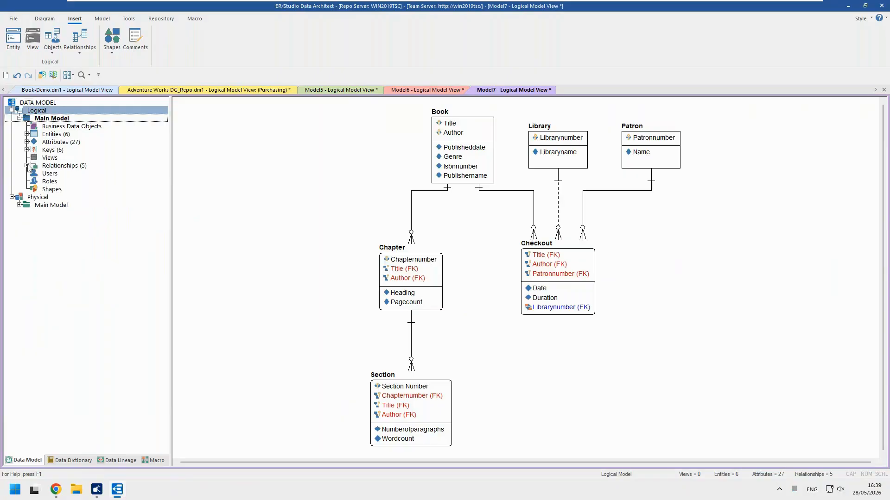
# - Open the physical Main Model with its tree node expanded and apply the Hierarchical layout to its diagram
pyautogui.click(19, 205)
pyautogui.click(64, 207)
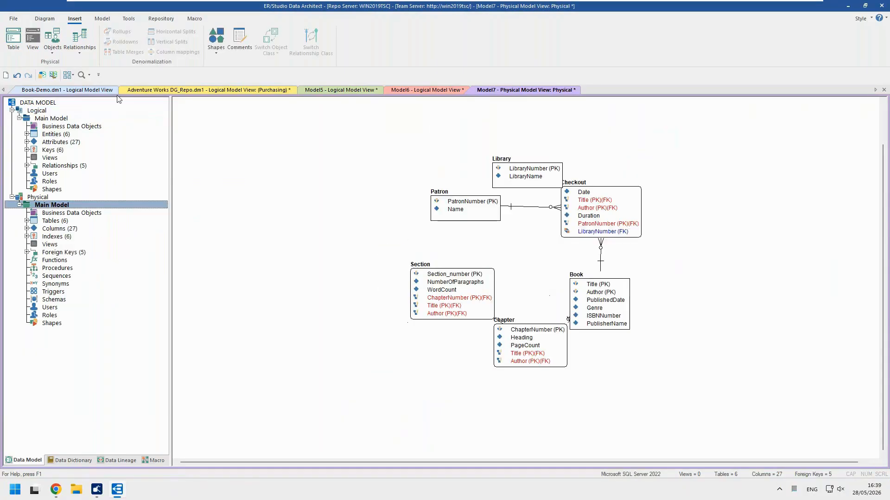
pyautogui.click(71, 76)
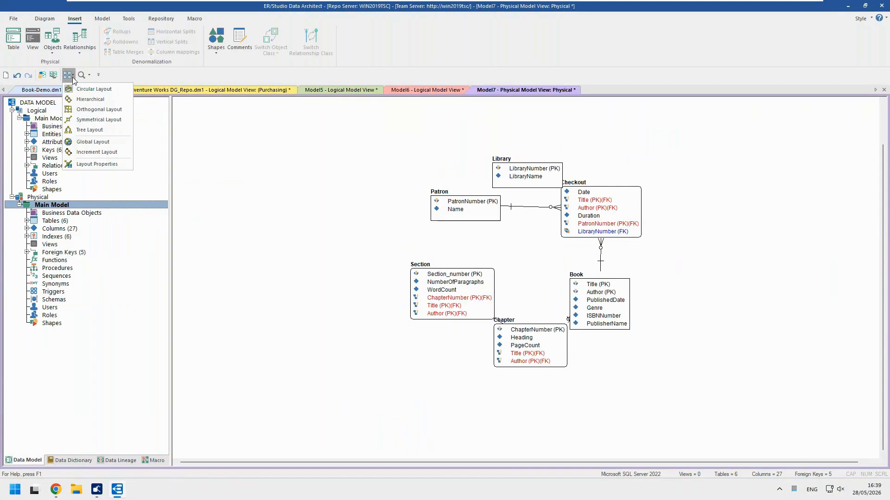
pyautogui.click(89, 105)
pyautogui.click(259, 198)
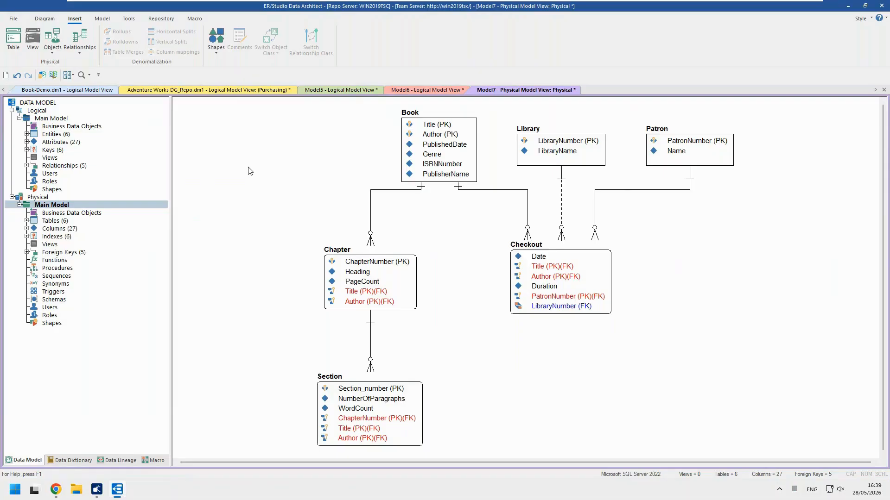
# - Start generating a physical model from the logical Main Model, named phys-Lib, with JSON Instance as the relational target platform
pyautogui.click(49, 120)
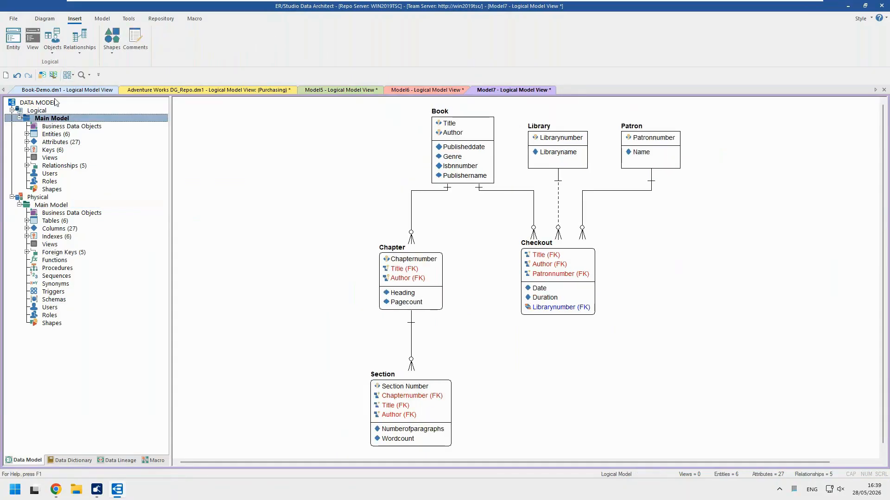
pyautogui.rightClick(54, 121)
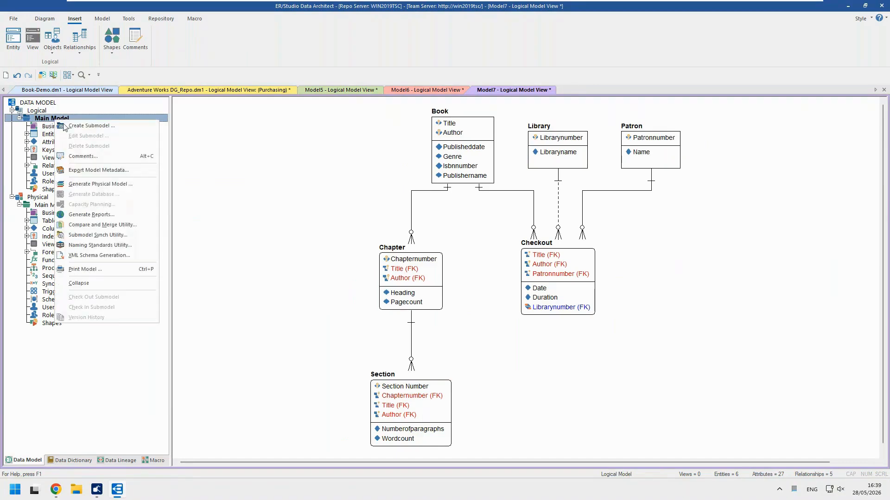
pyautogui.click(96, 185)
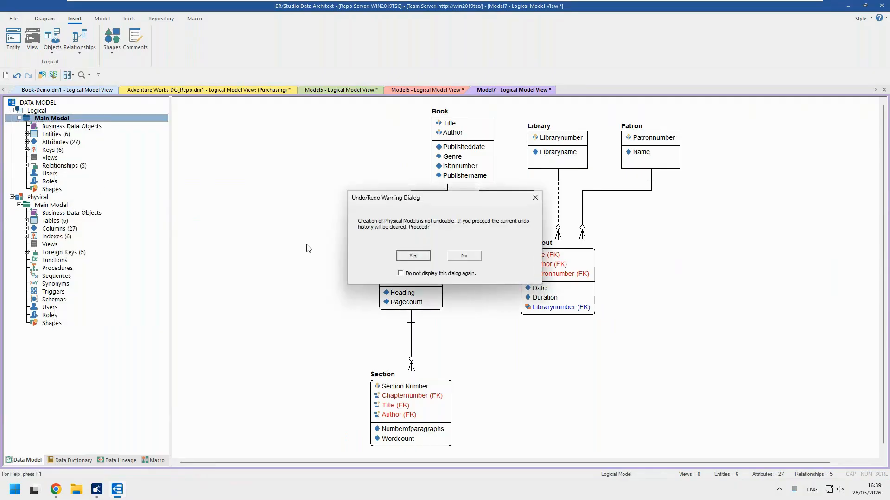
pyautogui.click(412, 256)
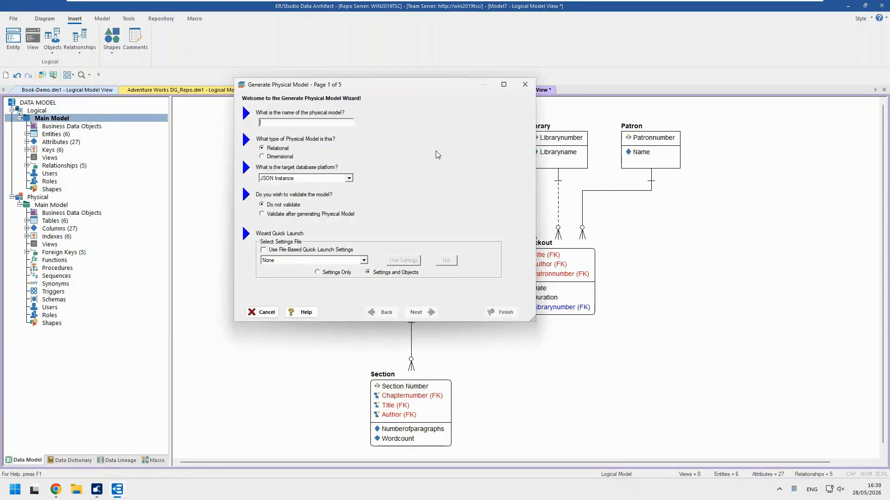
pyautogui.write('phys-Lib')
pyautogui.click(349, 179)
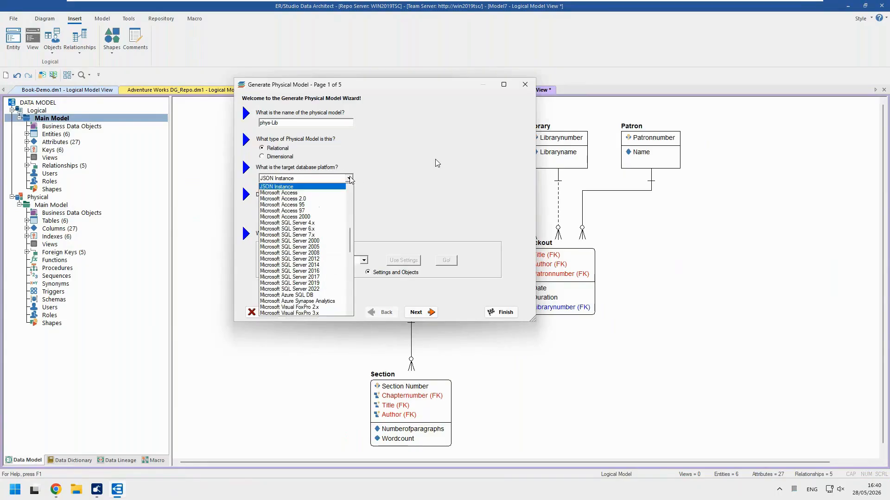
pyautogui.click(350, 179)
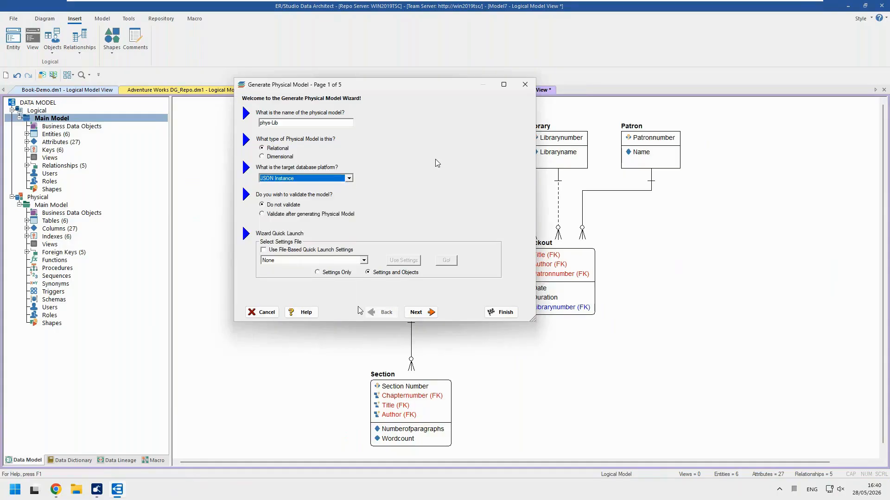
# - Generate the phys-Lib physical model, keeping the default object selection, naming conventions, included submodels and JSON Instance (system) datatype mapping
pyautogui.click(426, 312)
pyautogui.click(425, 313)
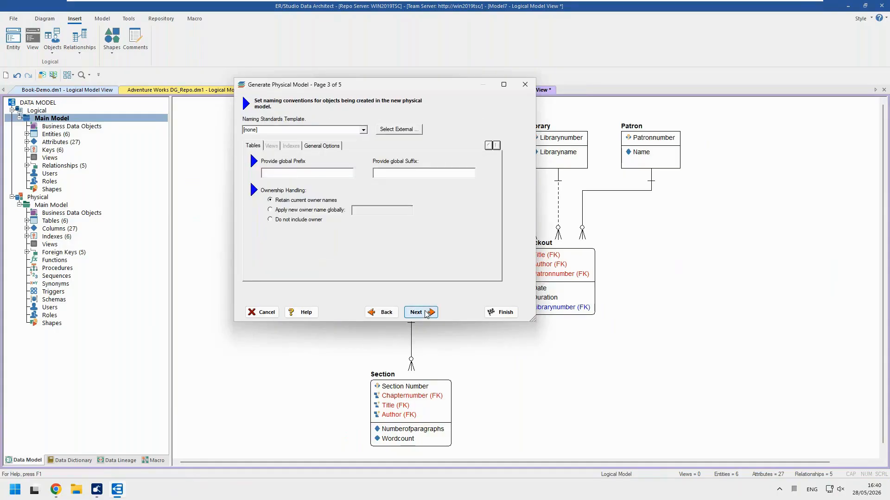
pyautogui.click(425, 313)
pyautogui.click(425, 312)
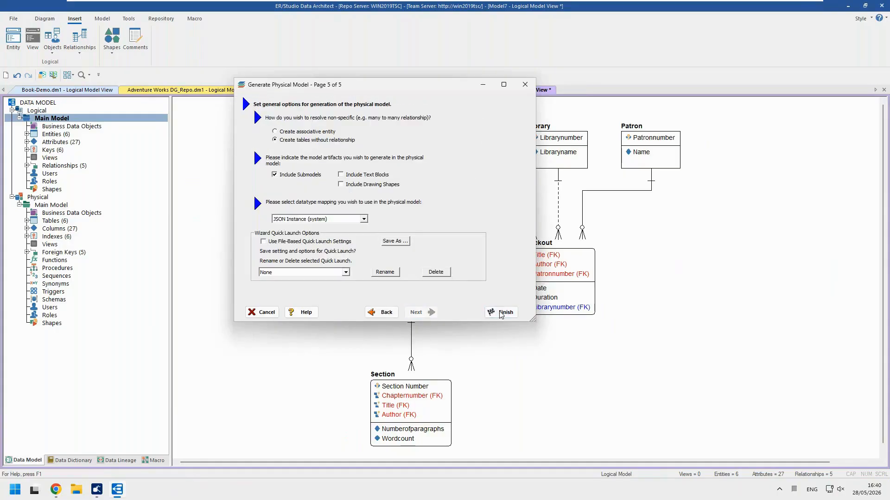
pyautogui.click(501, 314)
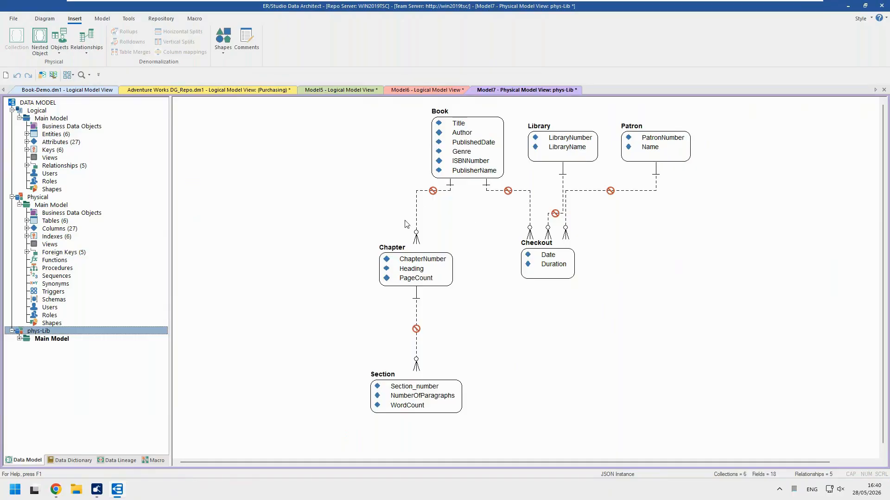
# - Select the Book, Chapter and Section collections in phys-Lib and create a submodel from them named sBook
pyautogui.click(348, 180)
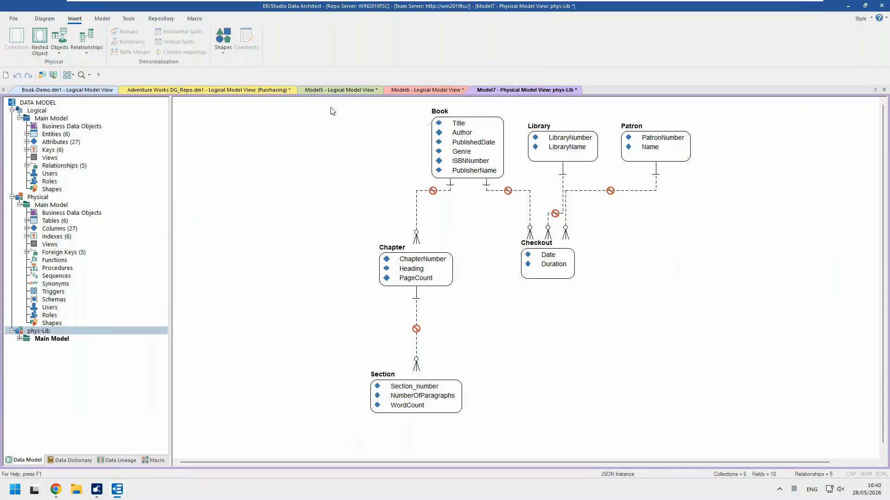
pyautogui.moveTo(330, 108); pyautogui.dragTo(457, 420)
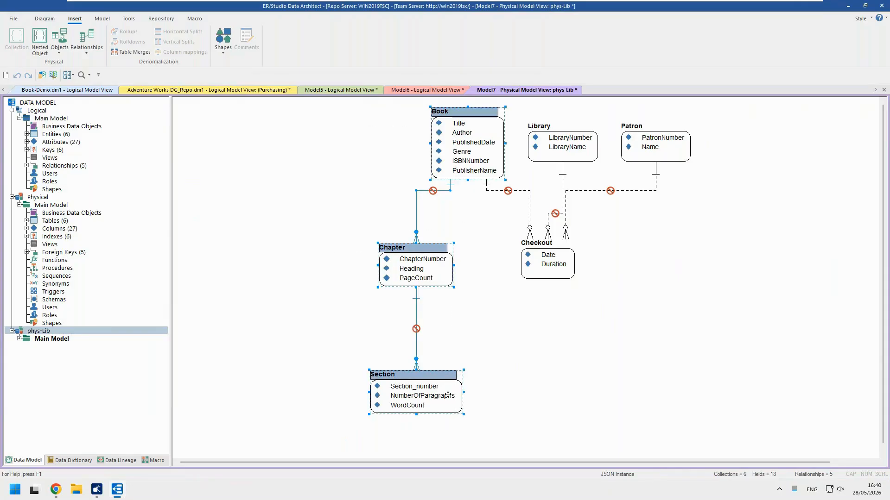
pyautogui.rightClick(432, 267)
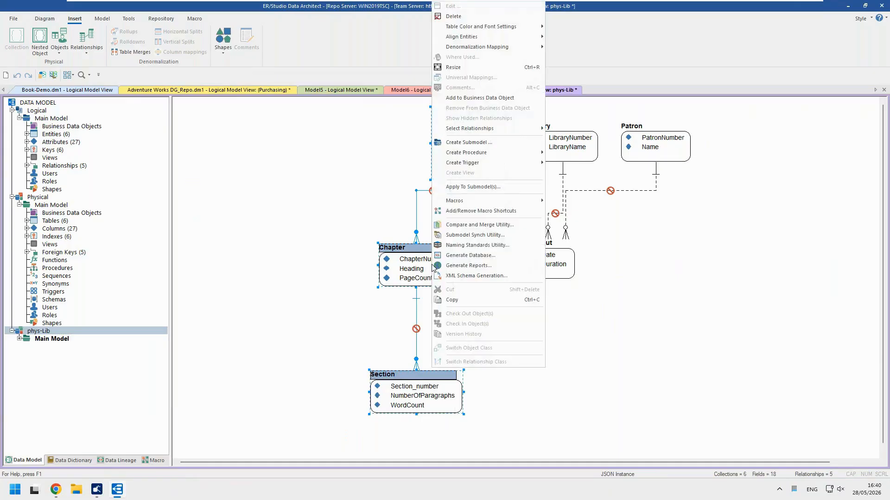
pyautogui.click(490, 143)
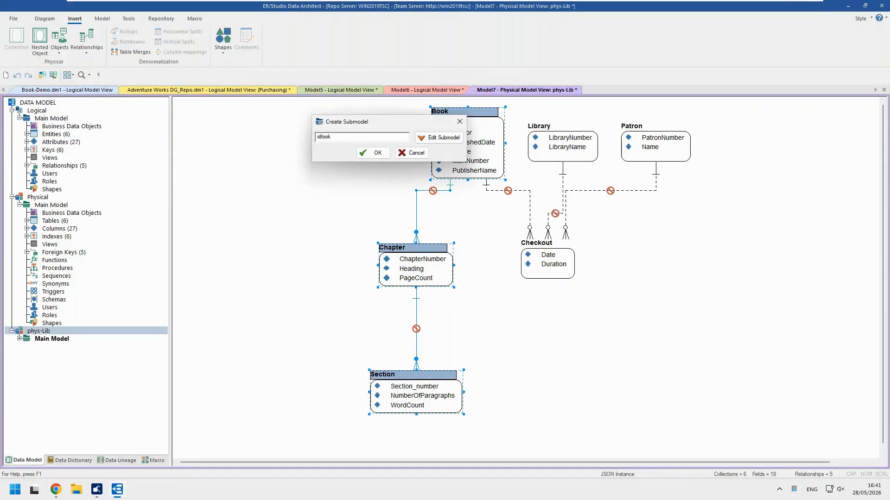
pyautogui.click(373, 153)
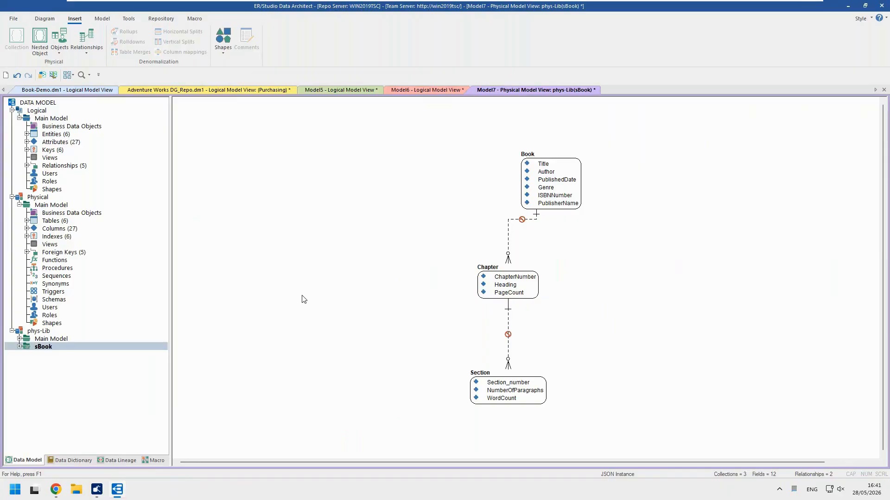
# - Review the object display options of the sBook diagram and accept them with Roll Up Contained Objects enabled
pyautogui.rightClick(344, 240)
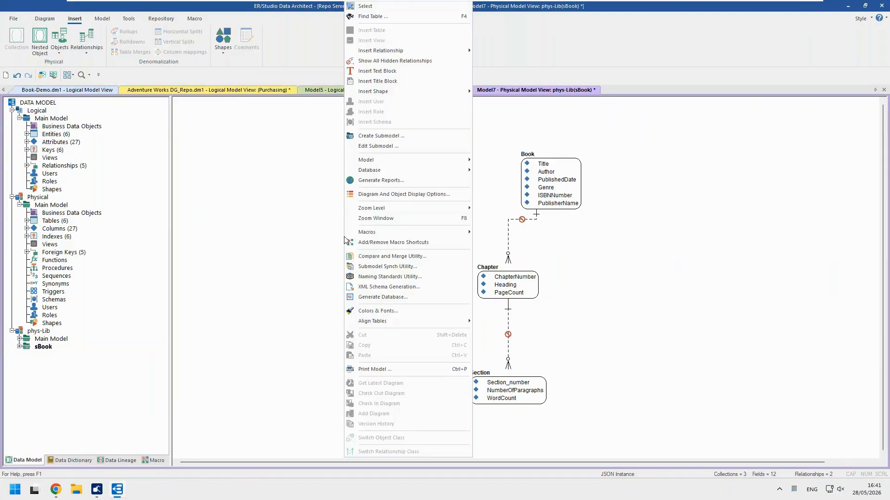
pyautogui.click(375, 195)
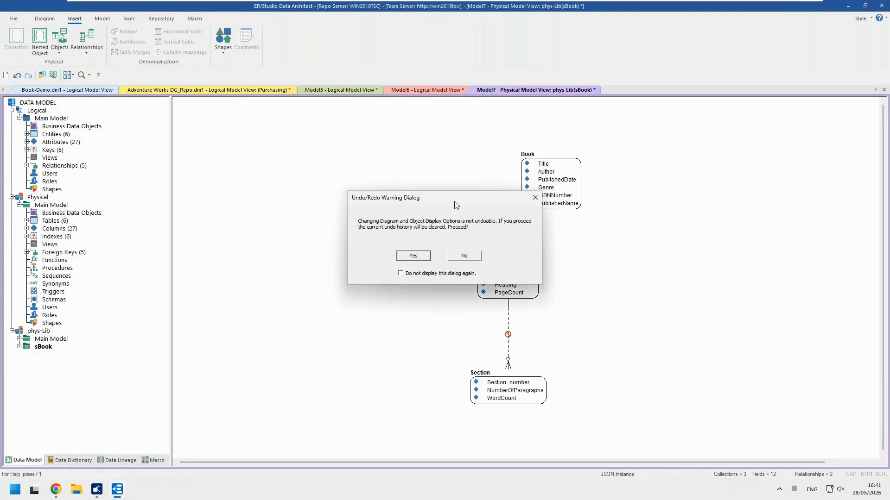
pyautogui.click(414, 258)
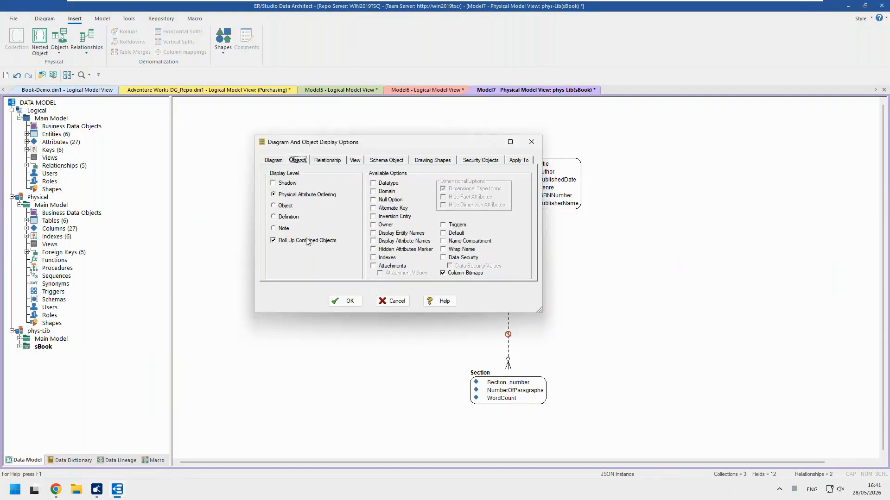
pyautogui.click(349, 301)
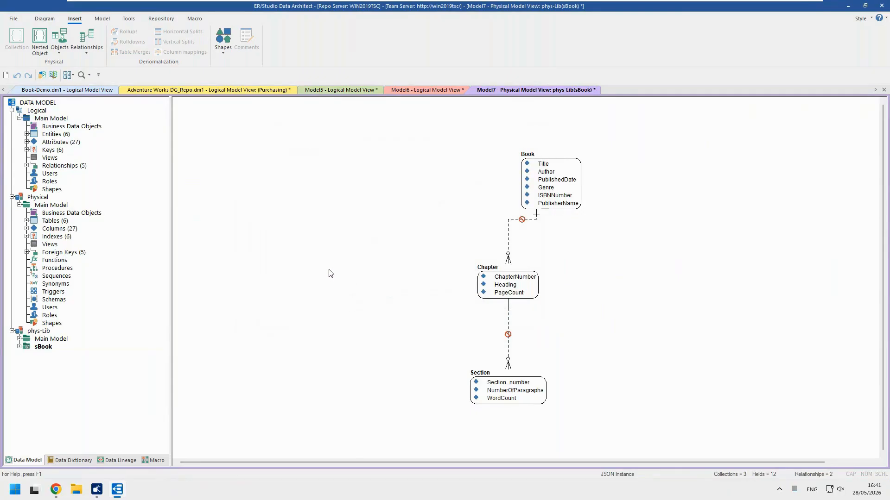
# - Add containment relationships in sBook that nest Section inside Chapter and Chapter inside Book
pyautogui.click(85, 49)
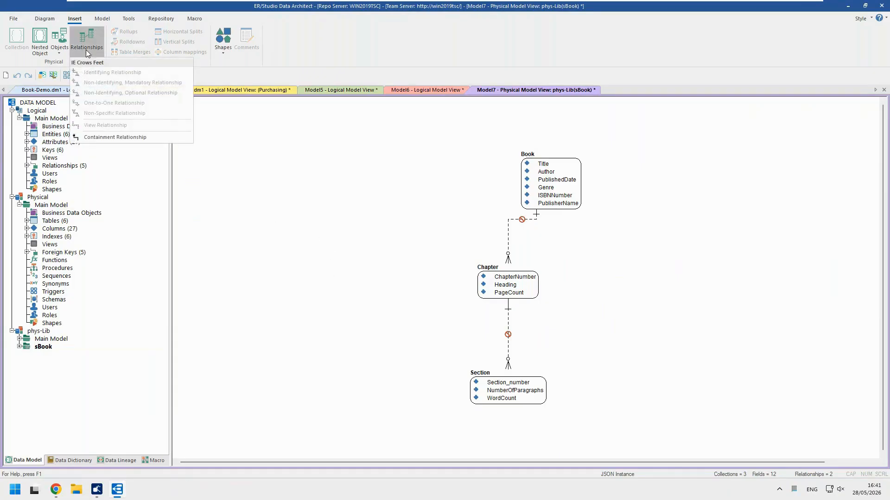
pyautogui.click(125, 137)
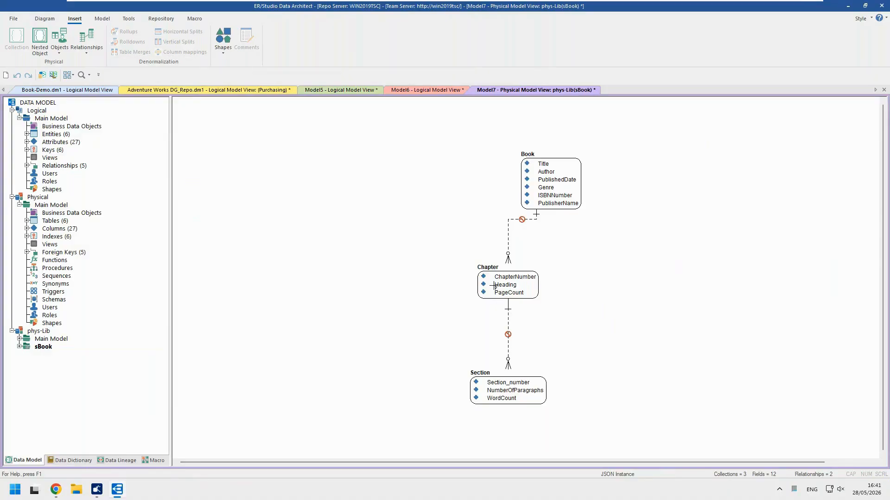
pyautogui.click(507, 383)
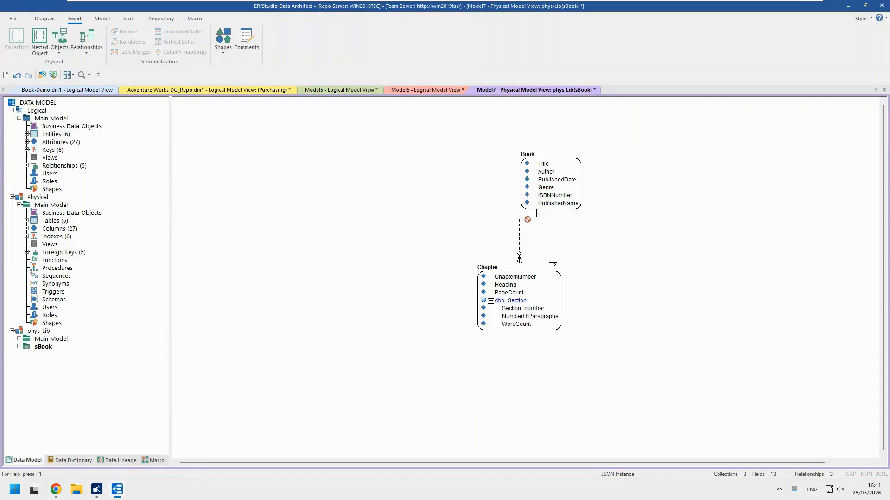
pyautogui.click(534, 186)
pyautogui.click(518, 280)
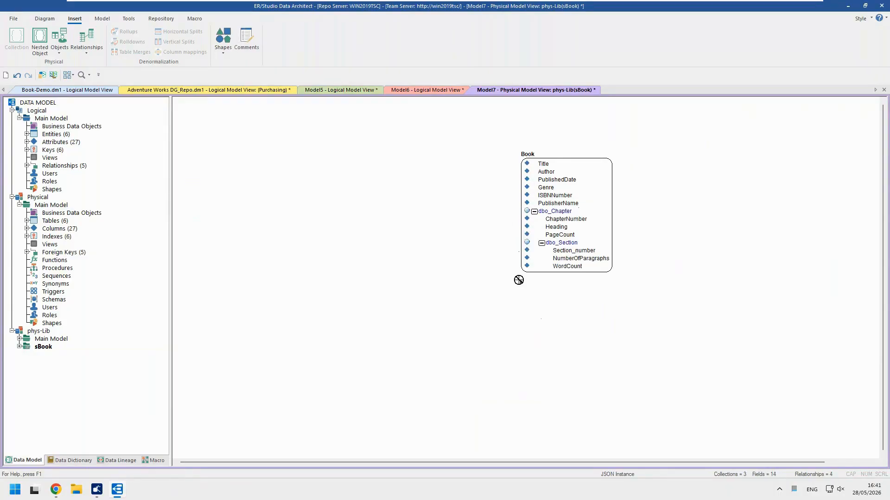
pyautogui.rightClick(366, 257)
pyautogui.click(436, 339)
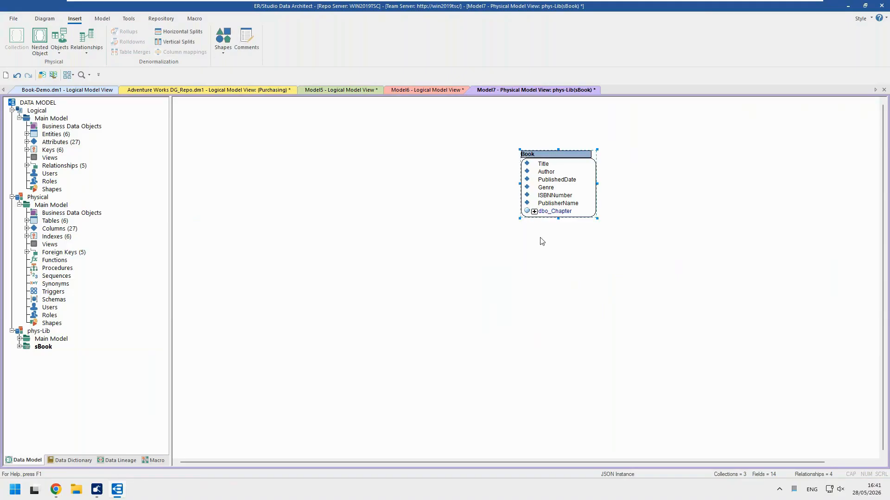
# - Expand the nested dbo_Chapter object in Book, review Book's fields and example JSON output, and close the Object Editor without changes
pyautogui.click(533, 212)
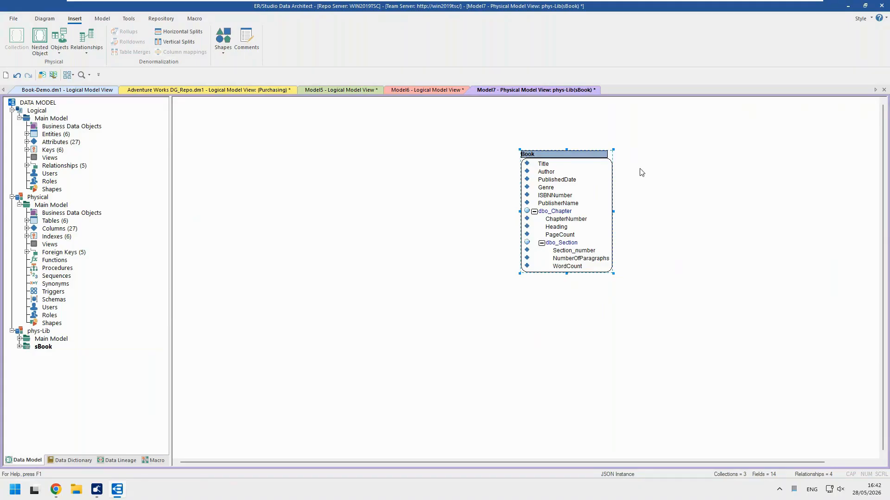
pyautogui.doubleClick(577, 167)
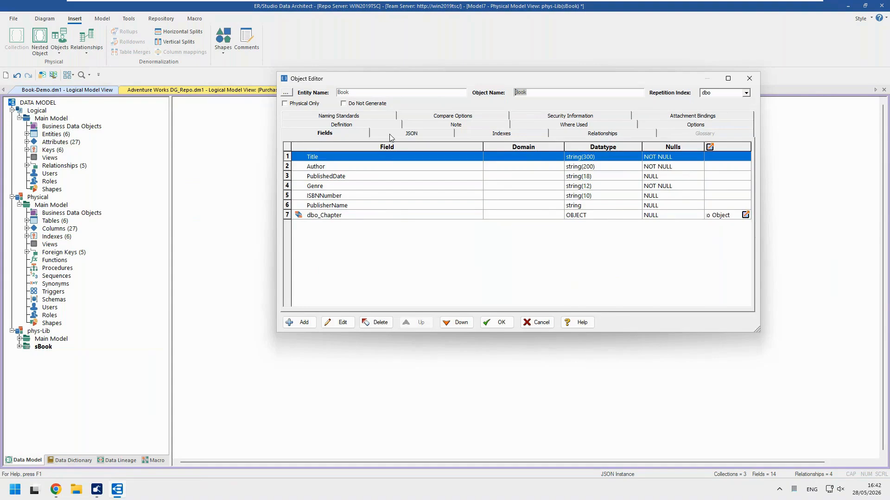
pyautogui.click(410, 133)
pyautogui.scroll(1, 466, 247)
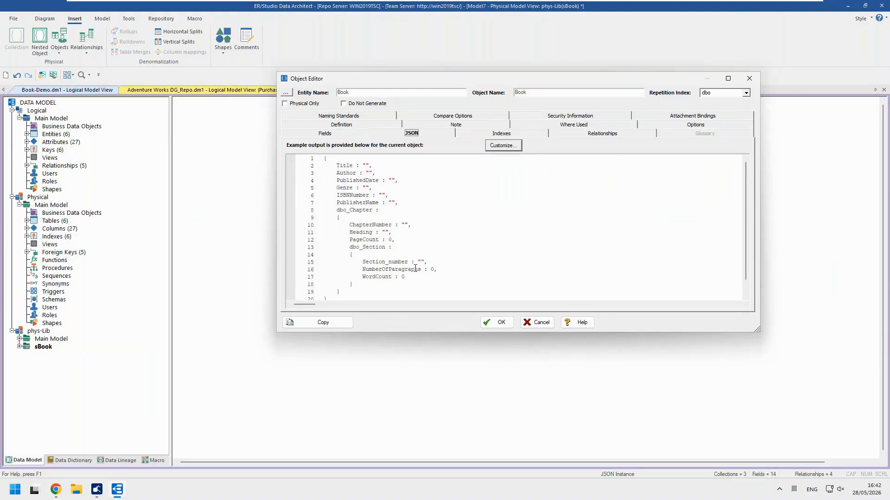
pyautogui.click(546, 323)
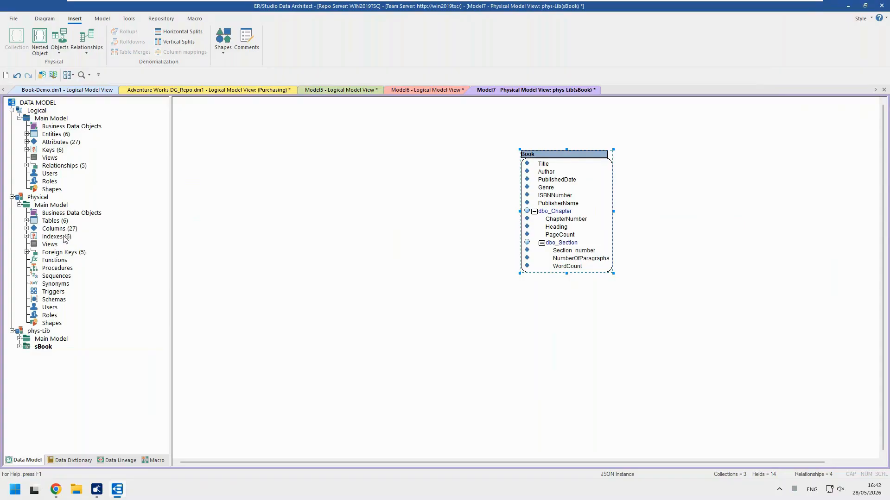
# - Open the Main Model of phys-Lib and move the Book collection clear of Library and Checkout
pyautogui.click(55, 338)
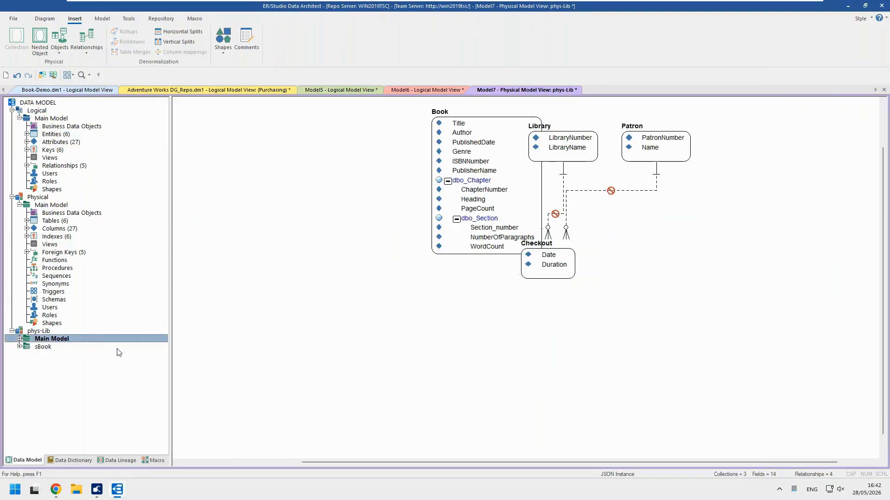
pyautogui.moveTo(516, 130); pyautogui.dragTo(376, 165)
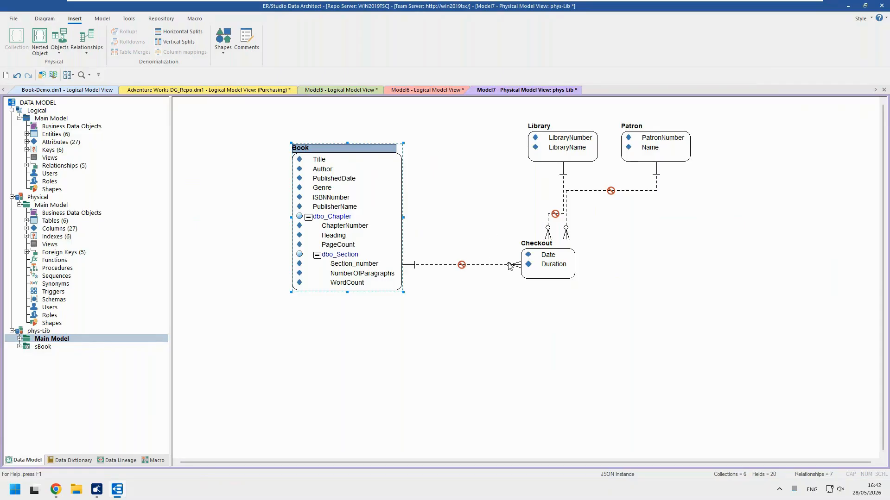
pyautogui.click(263, 355)
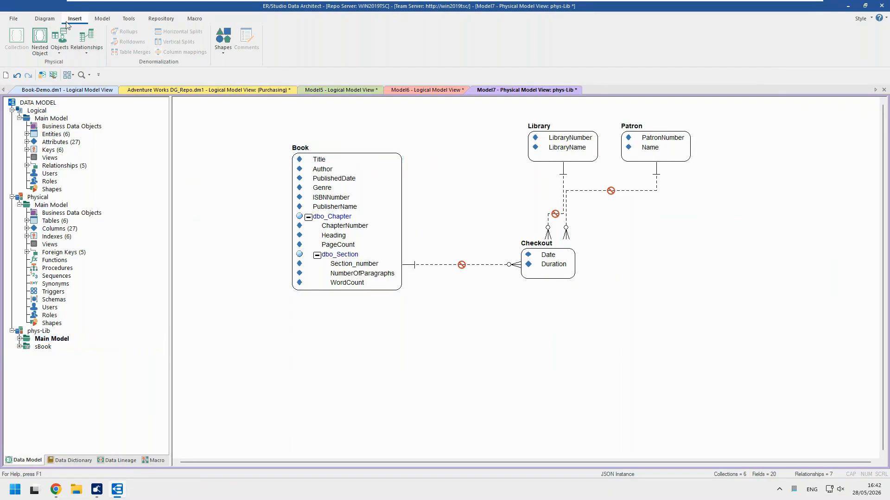
# - Add a nested object named borrower below Book, with a second nested object contained in it
pyautogui.click(59, 50)
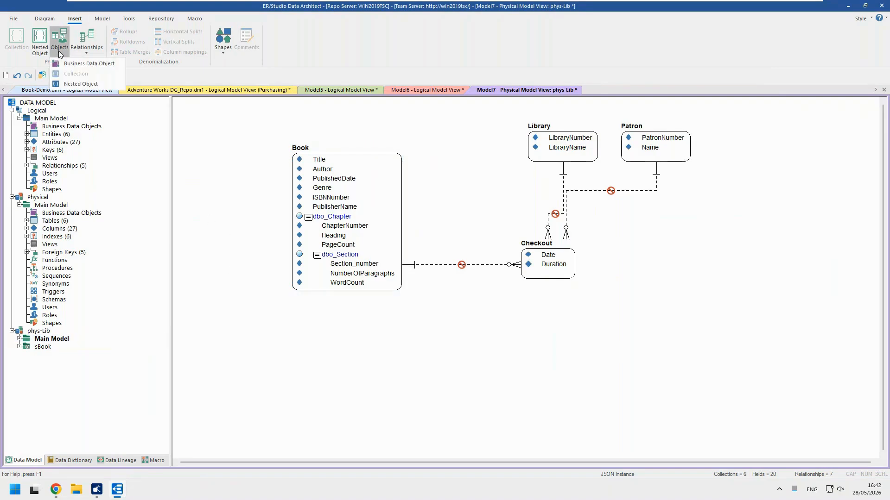
pyautogui.click(77, 83)
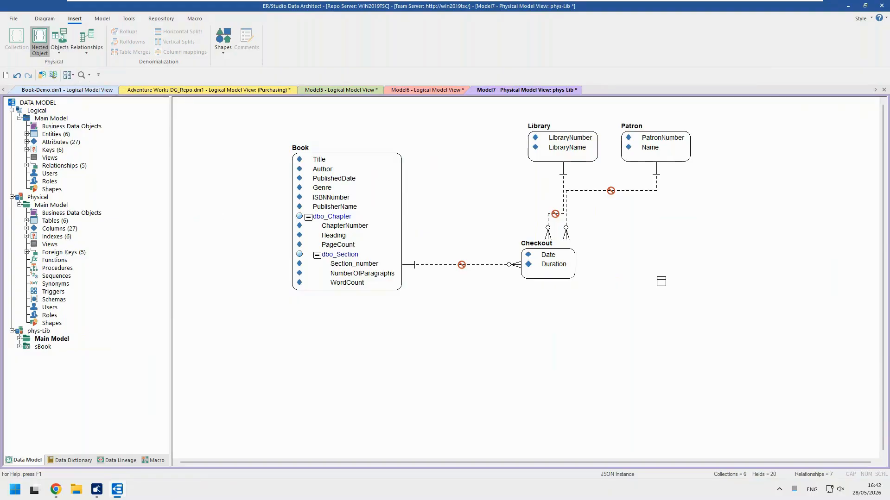
pyautogui.click(290, 340)
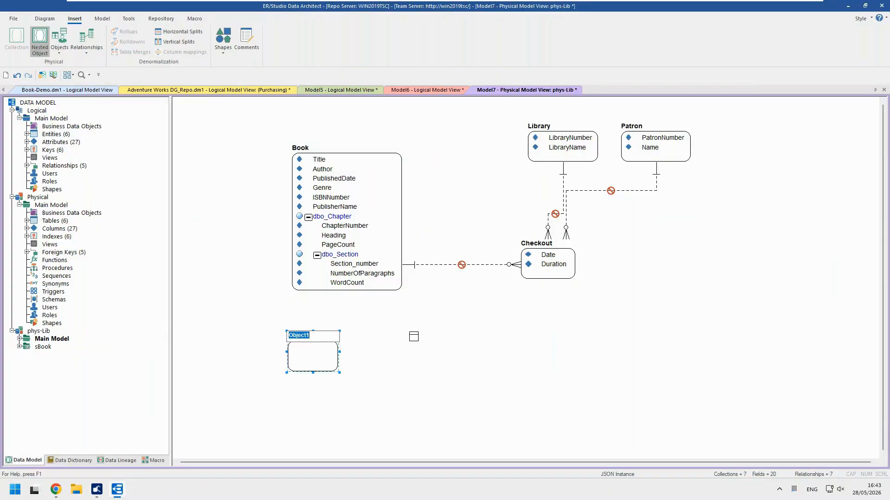
pyautogui.write('borrower')
pyautogui.press('Return')
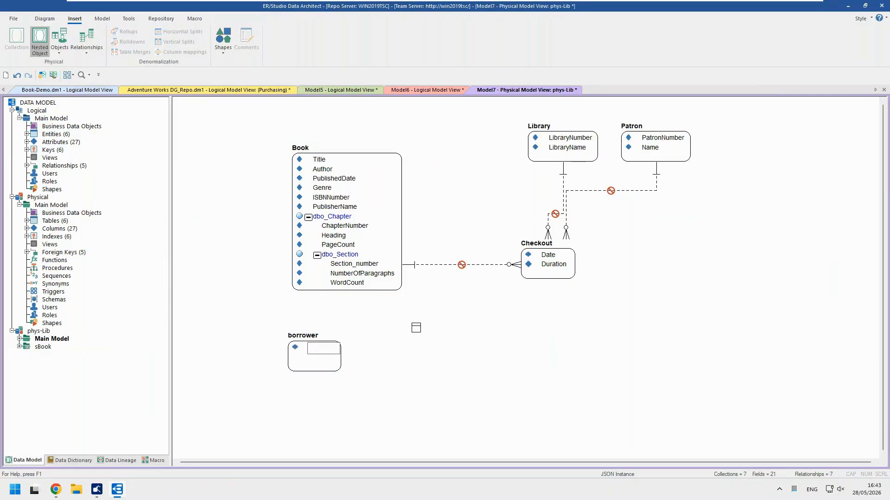
pyautogui.click(443, 337)
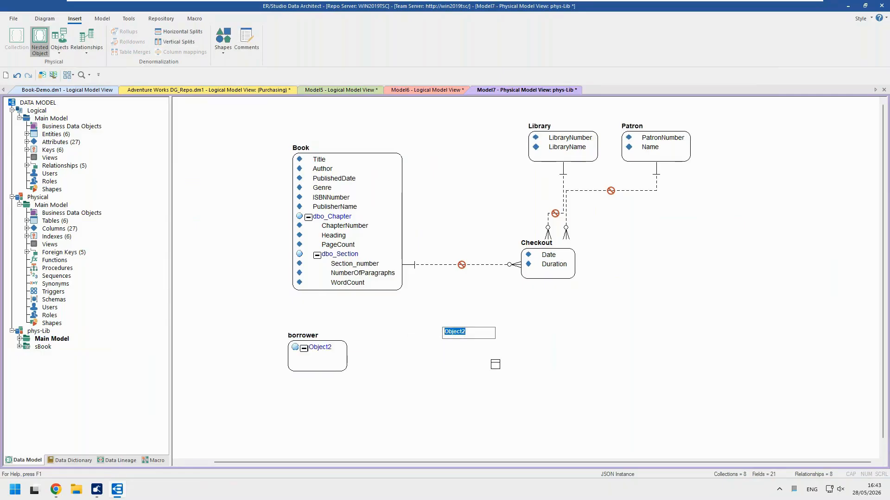
pyautogui.rightClick(421, 372)
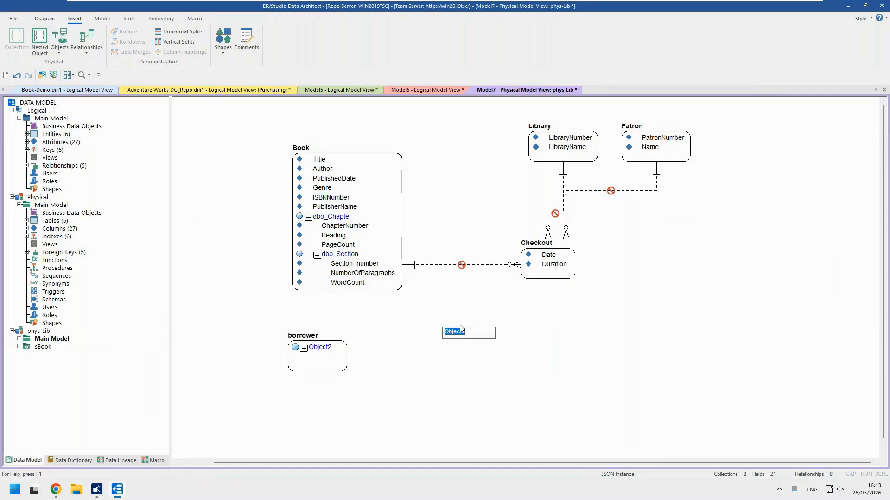
pyautogui.click(460, 325)
# - Delete the borrower object and its remaining child Object2 from the phys-Lib diagram
pyautogui.click(321, 363)
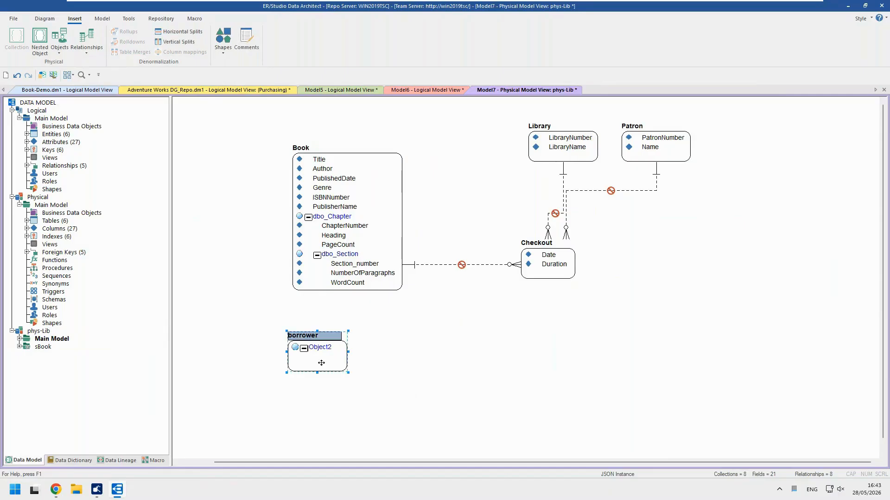
pyautogui.rightClick(322, 362)
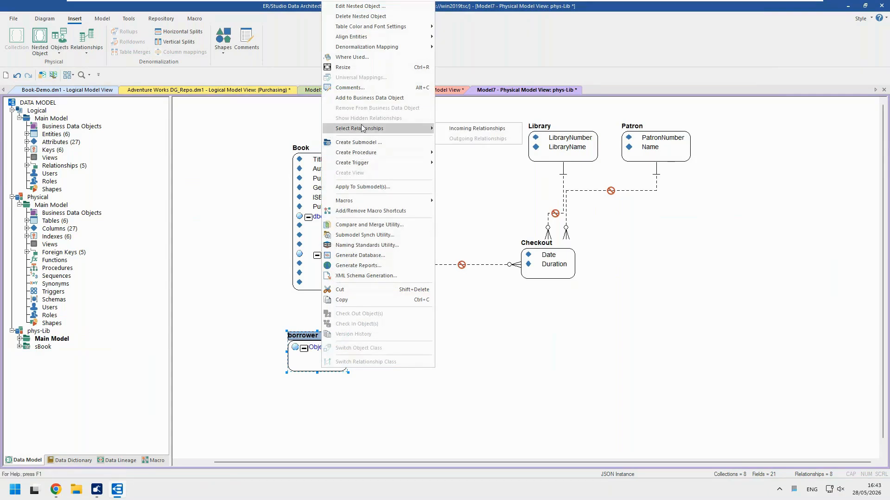
pyautogui.click(479, 339)
pyautogui.click(317, 368)
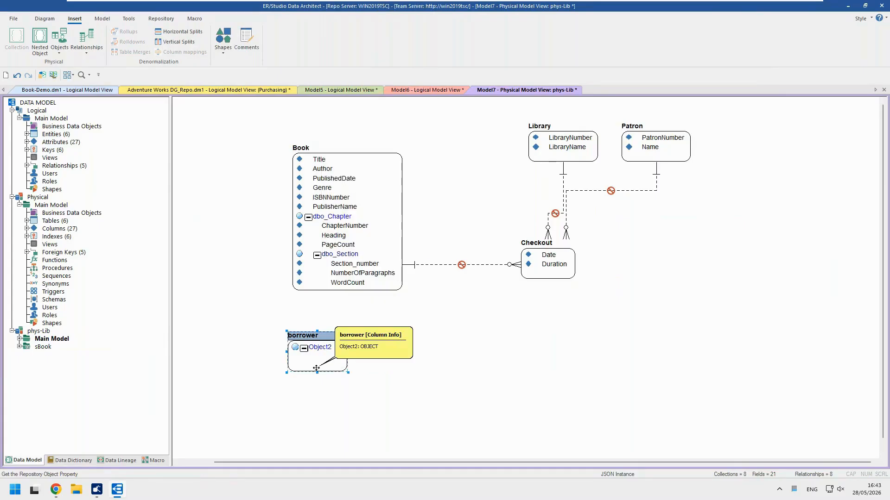
pyautogui.press('Delete')
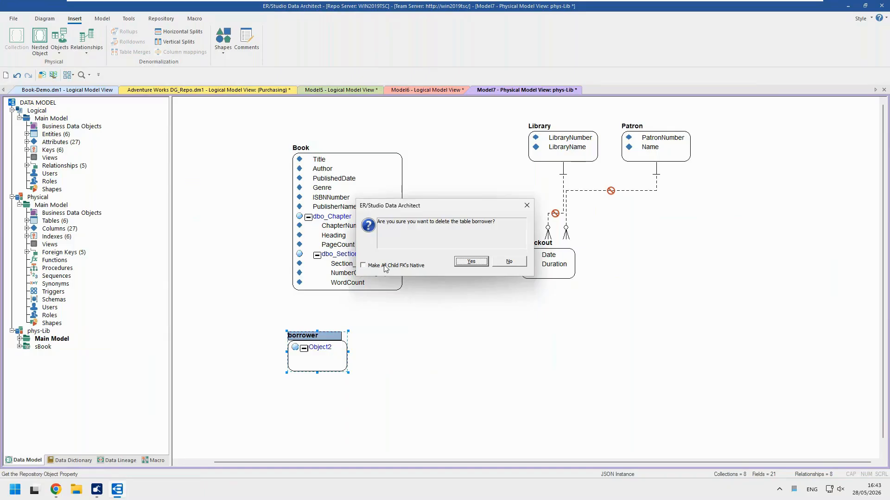
pyautogui.click(471, 261)
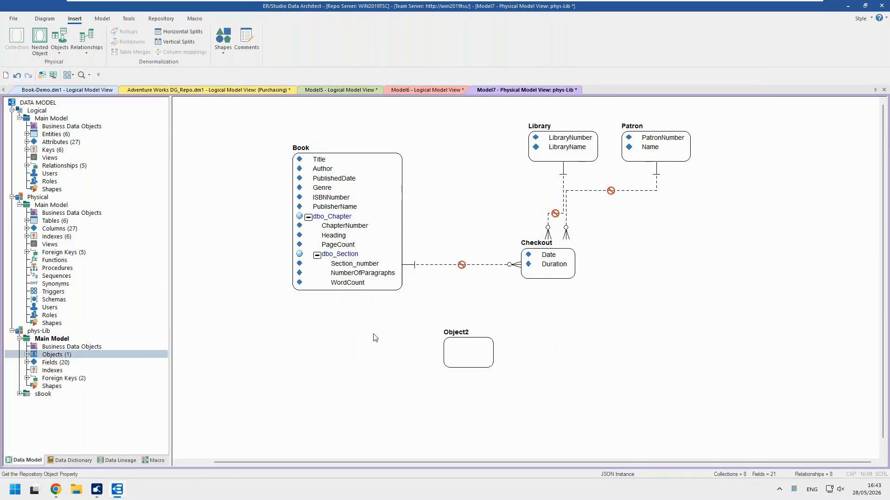
pyautogui.click(468, 357)
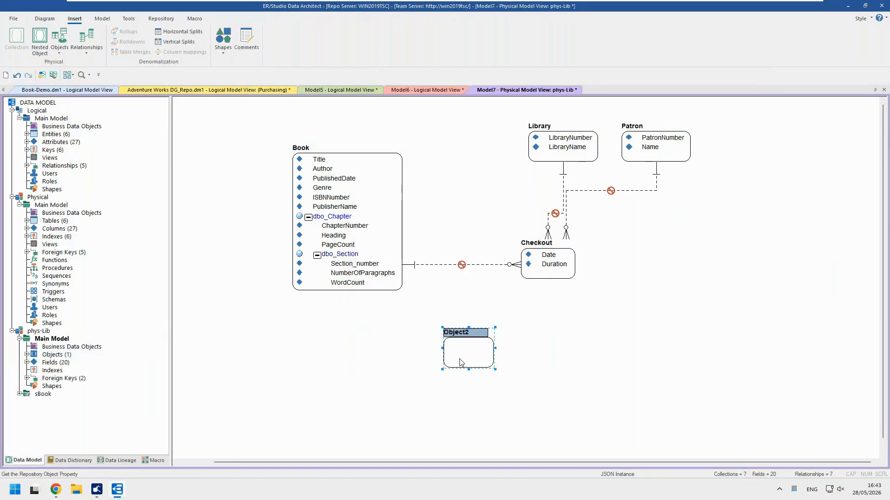
pyautogui.press('Delete')
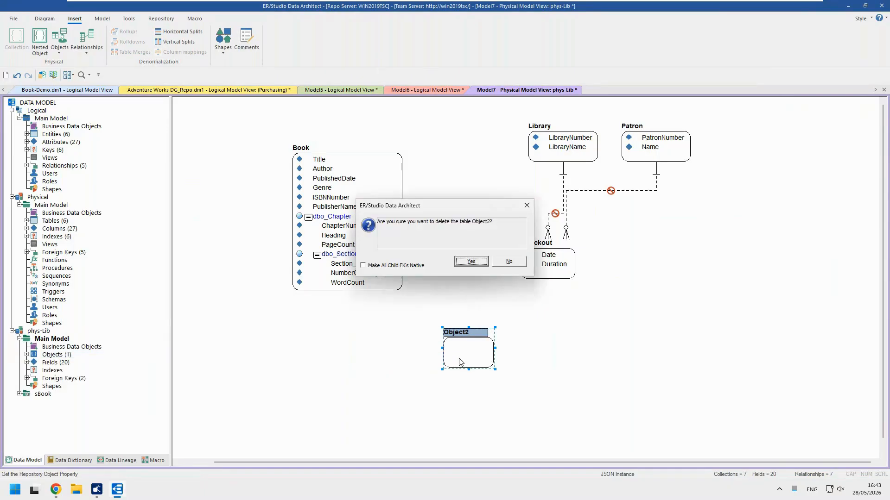
pyautogui.click(480, 260)
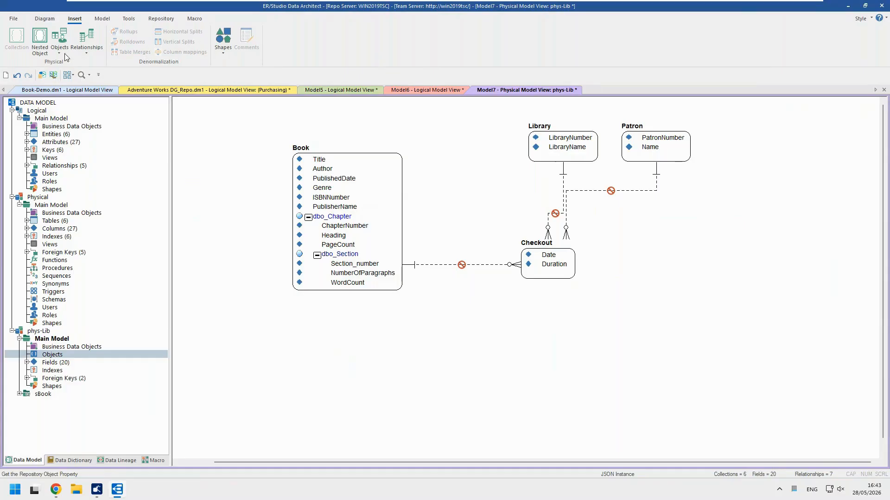
# - Add a three-level chain of nested objects below Book, each contained in the previous one, keeping the default names
pyautogui.click(39, 39)
pyautogui.click(282, 343)
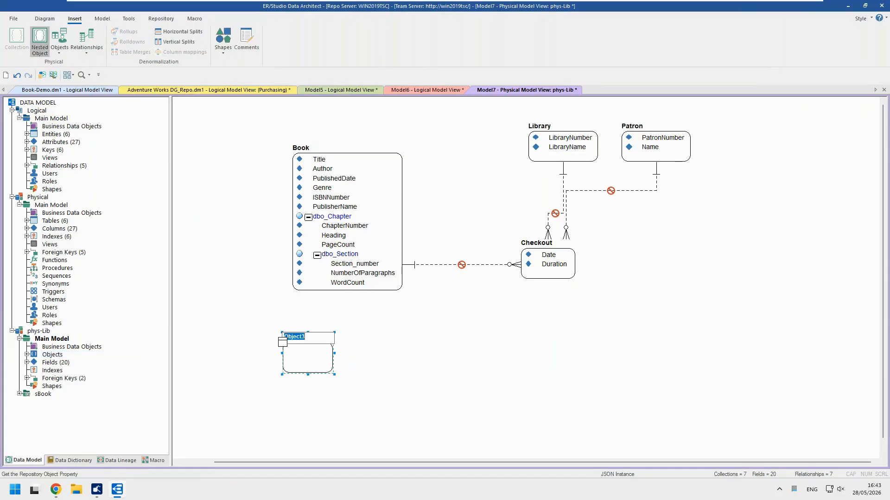
pyautogui.click(476, 343)
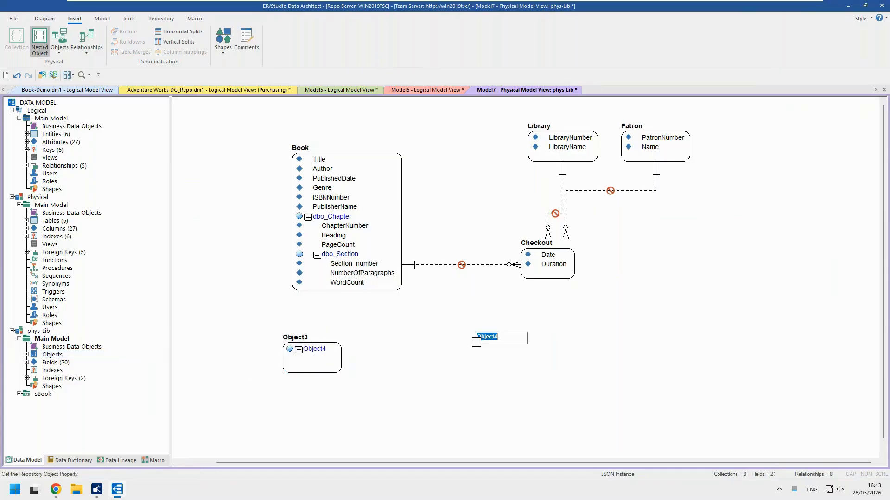
pyautogui.click(400, 324)
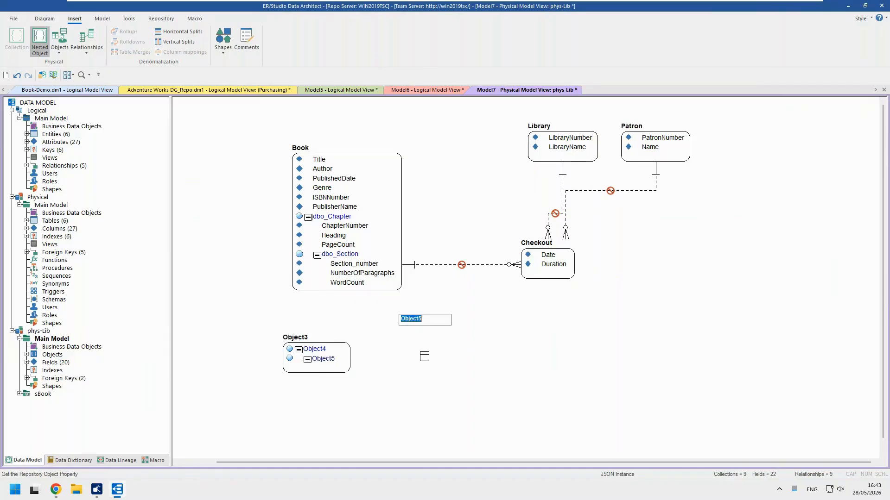
pyautogui.click(285, 365)
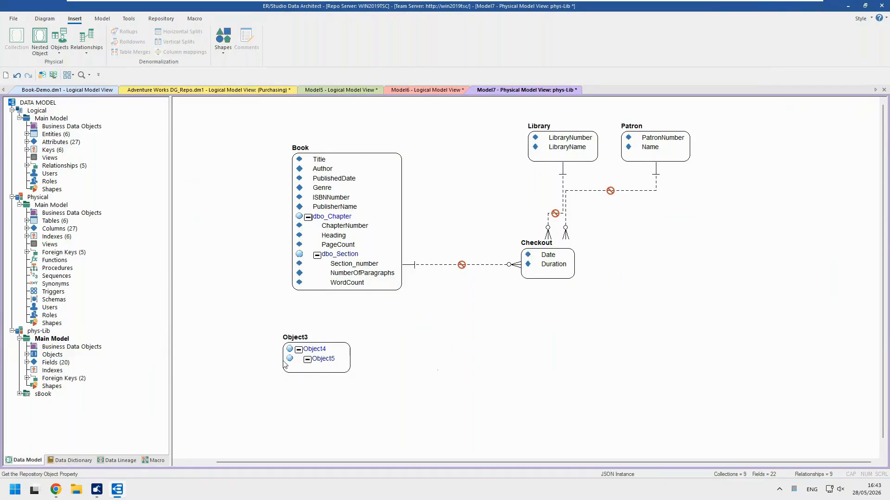
# - Add another nested object directly under the top-level Object3, alongside Object4, with its default name
pyautogui.click(323, 360)
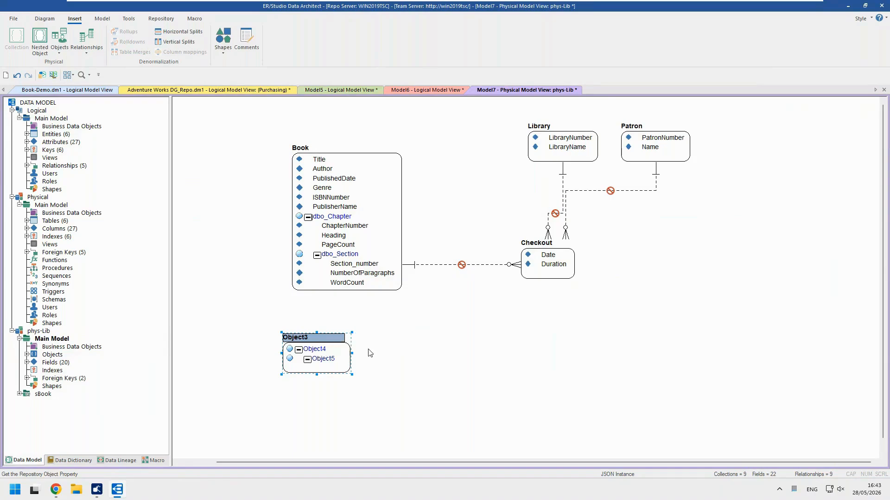
pyautogui.click(41, 42)
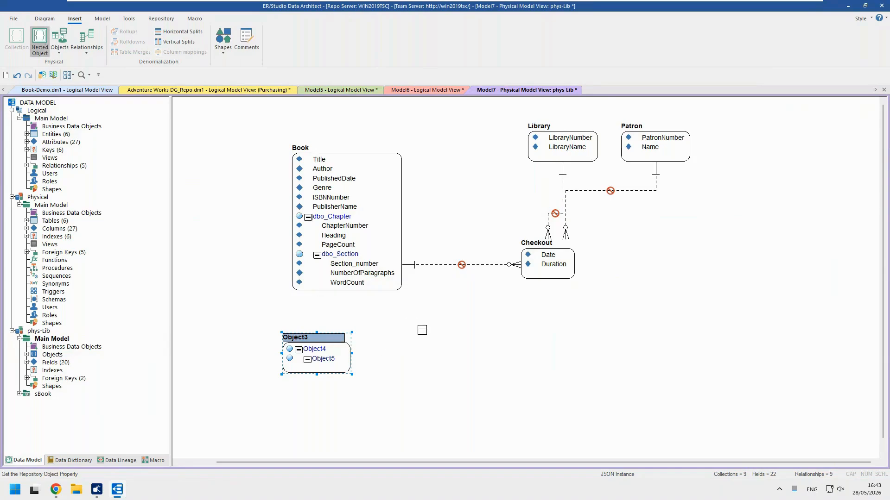
pyautogui.click(466, 336)
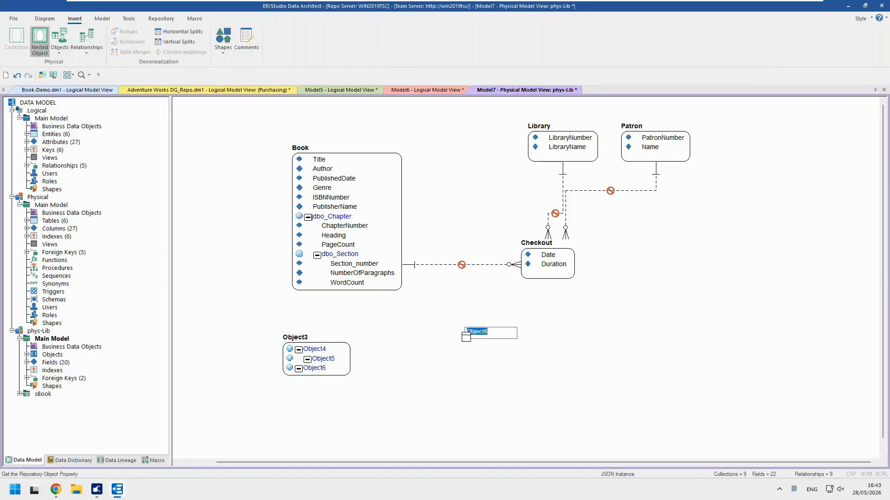
pyautogui.click(424, 396)
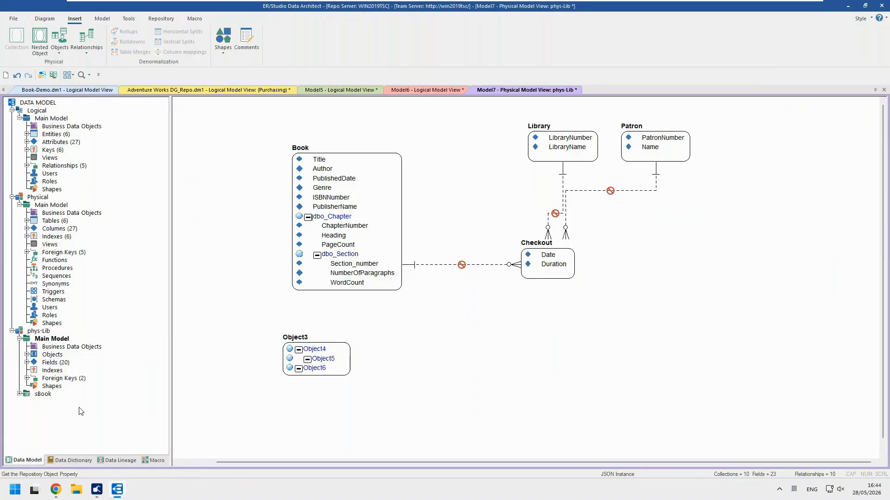
# - Copy the Address, Amounts / Money and Person / Place / Thing domain folders from the Book-Demo.dm1 data dictionary
pyautogui.click(65, 462)
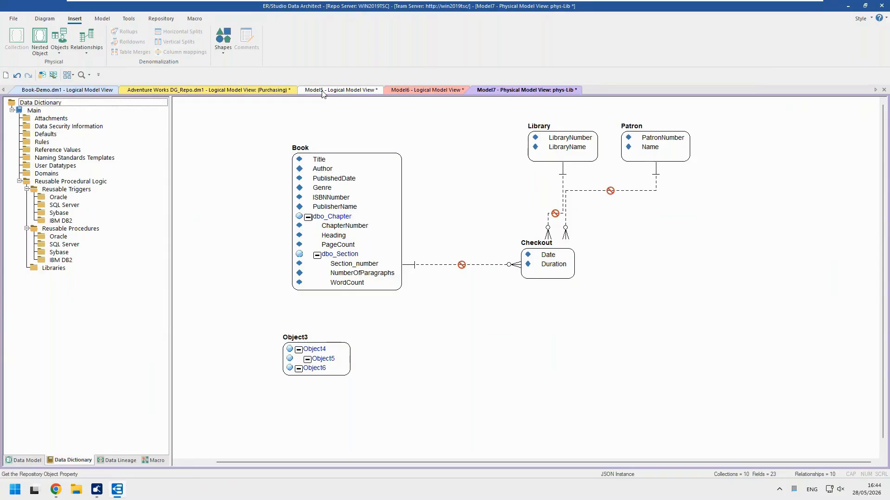
pyautogui.click(57, 91)
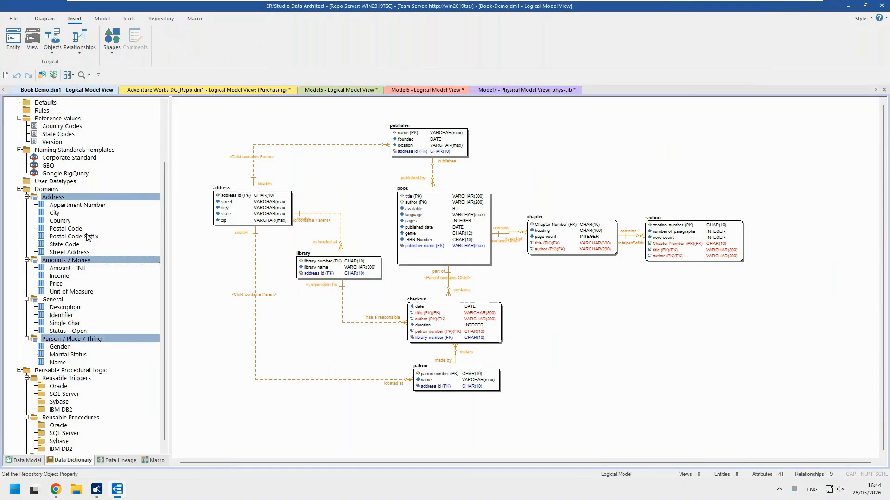
pyautogui.rightClick(79, 199)
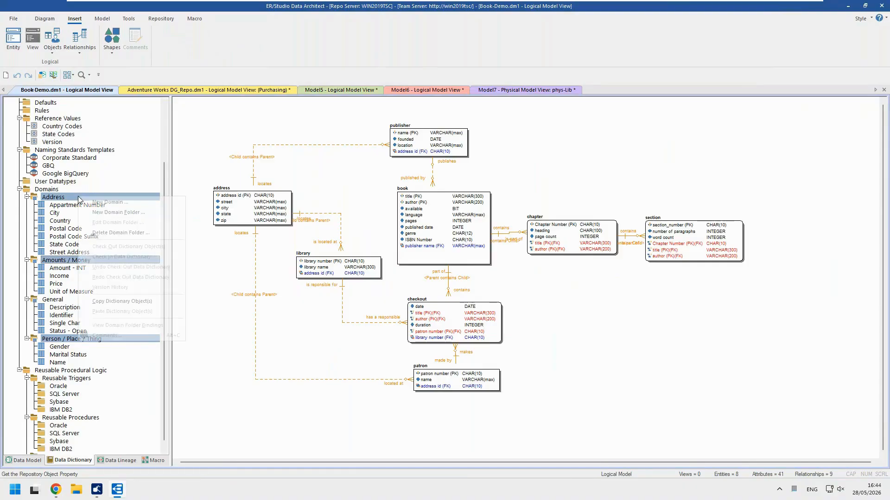
pyautogui.click(126, 302)
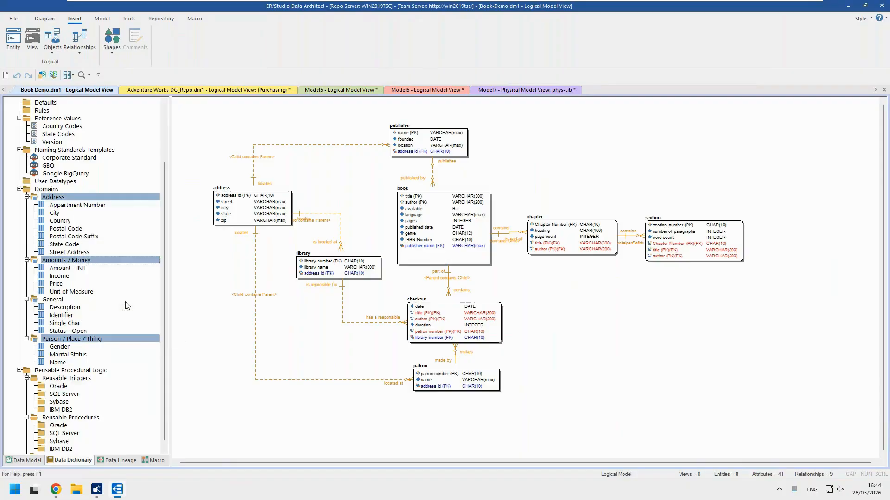
# - Paste the copied domain folders into Domains in the Model7 data dictionary
pyautogui.click(513, 91)
pyautogui.click(54, 175)
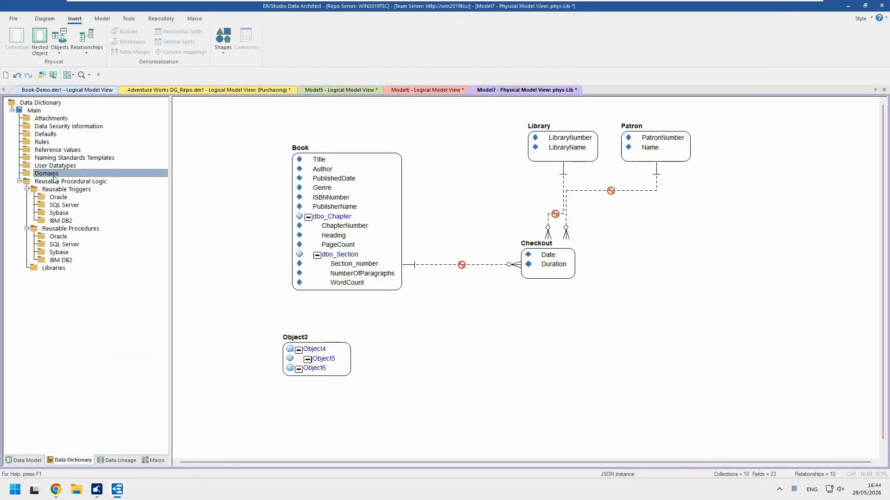
pyautogui.rightClick(54, 178)
pyautogui.click(103, 207)
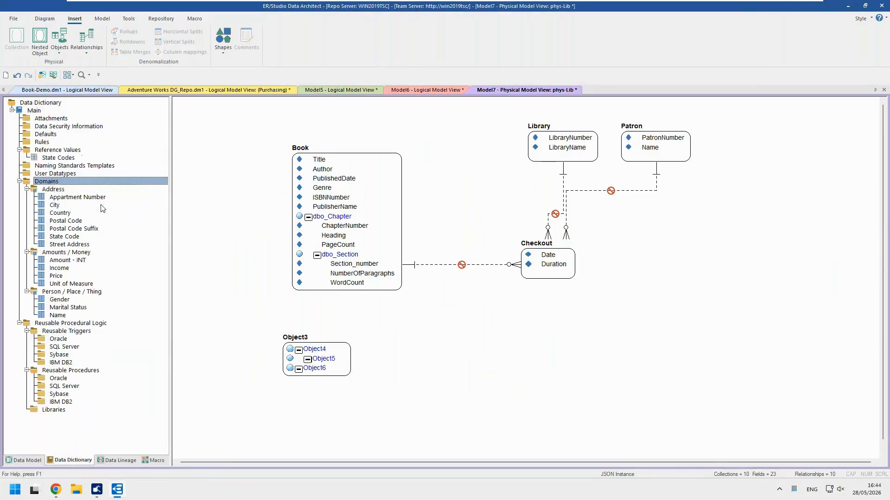
pyautogui.click(209, 248)
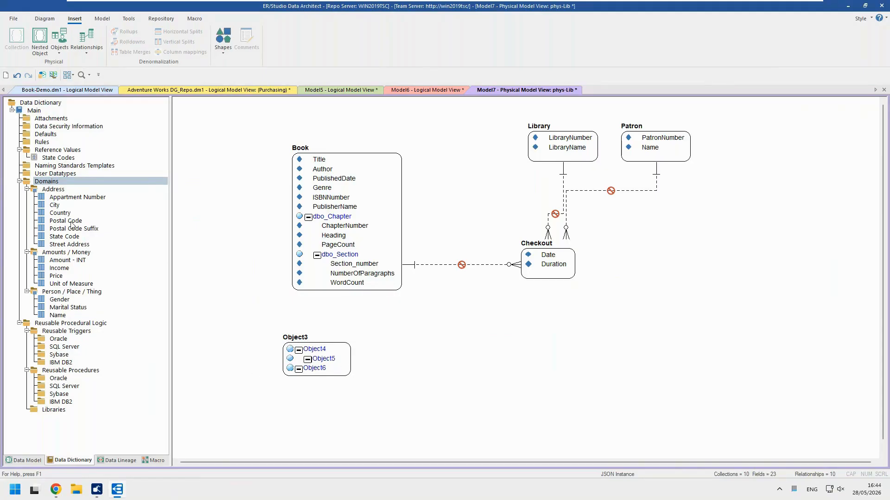
# - Add the Appartment Number, City, Country, Postal Code and Street Address domains as fields of the nested Object6
pyautogui.click(59, 199)
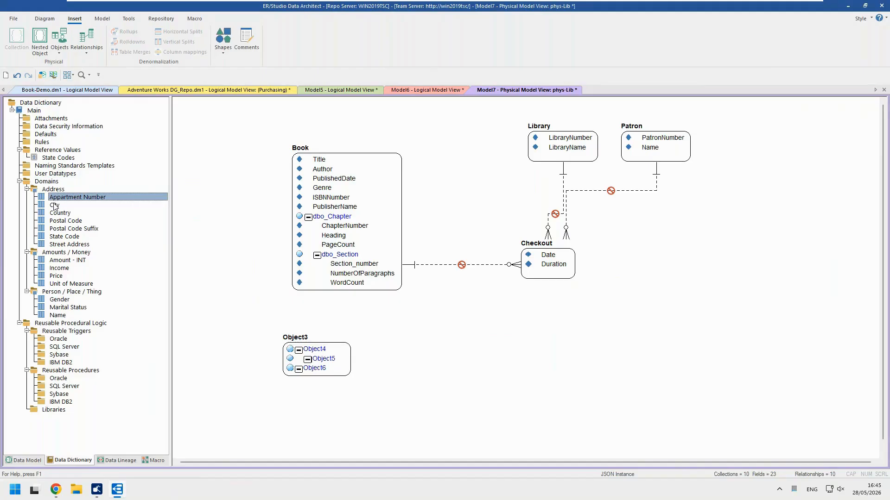
pyautogui.keyDown('ctrl'); pyautogui.click(54, 205); pyautogui.keyUp('ctrl')
pyautogui.keyDown('ctrl'); pyautogui.click(56, 214); pyautogui.keyUp('ctrl')
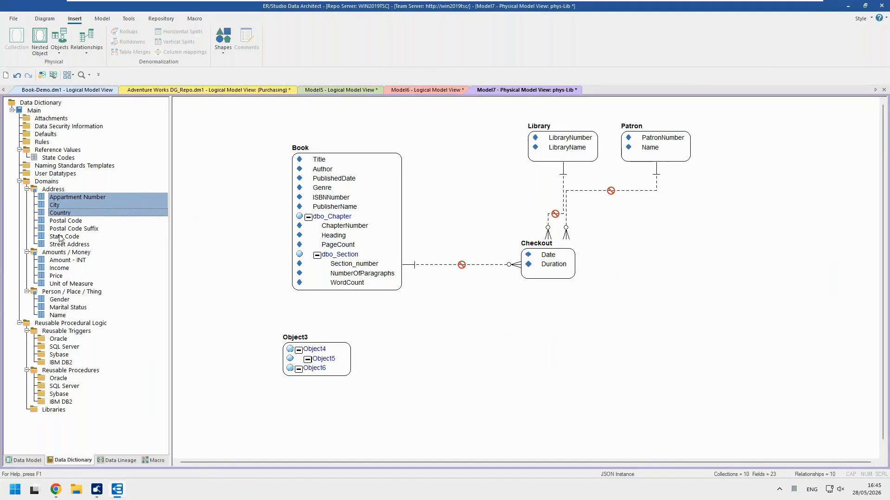
pyautogui.keyDown('ctrl'); pyautogui.click(63, 223); pyautogui.keyUp('ctrl')
pyautogui.keyDown('ctrl'); pyautogui.click(64, 245); pyautogui.keyUp('ctrl')
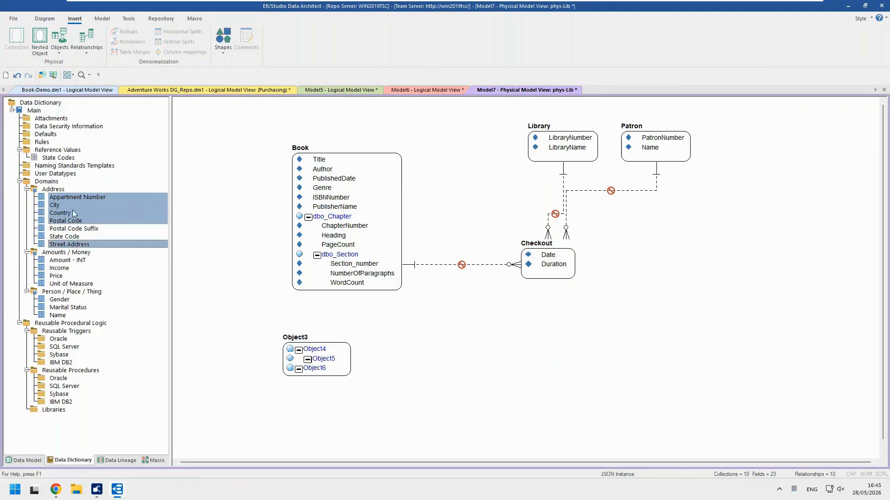
pyautogui.moveTo(72, 209); pyautogui.dragTo(316, 369)
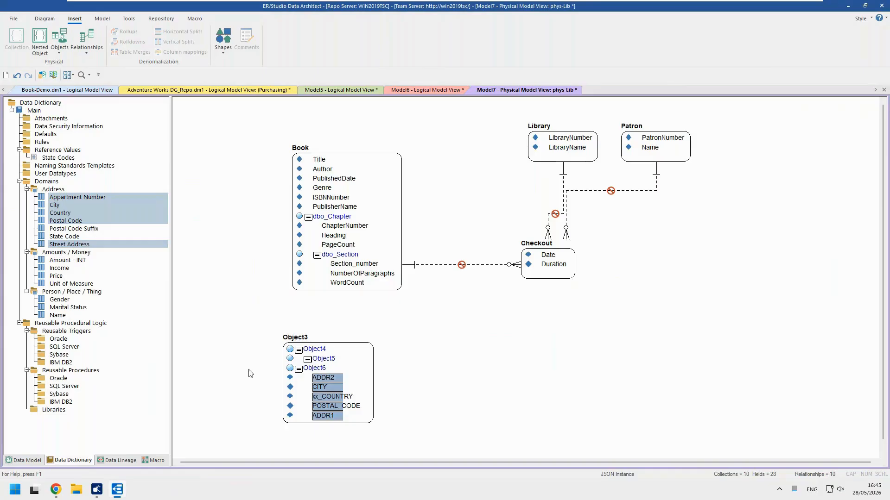
pyautogui.rightClick(202, 314)
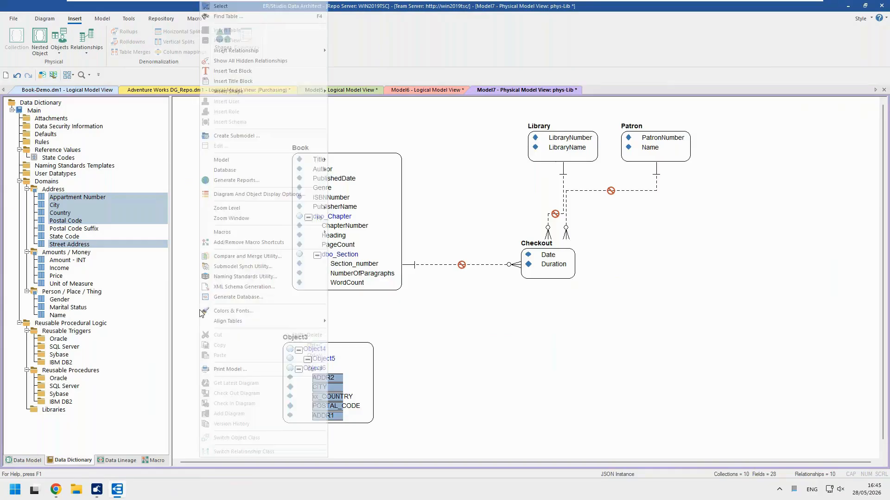
pyautogui.click(388, 325)
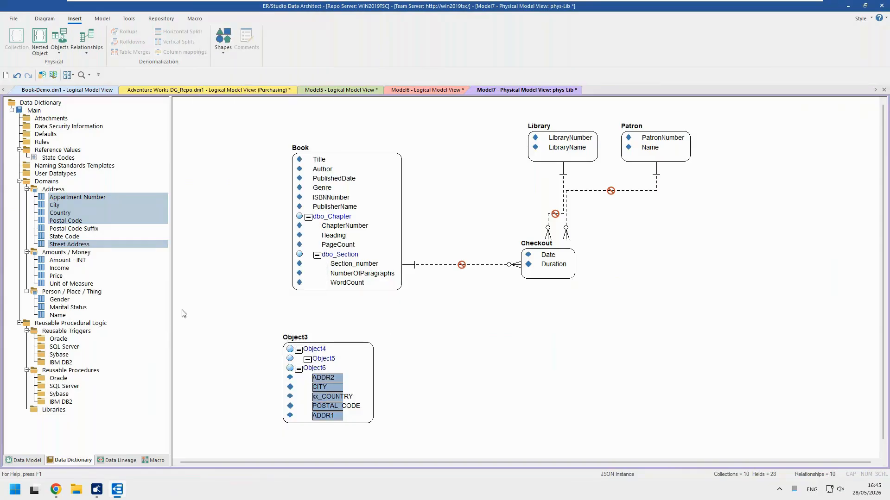
# - Add the Name domain as a field of the top-level Object3 and review the object's JSON output and field definitions
pyautogui.click(56, 315)
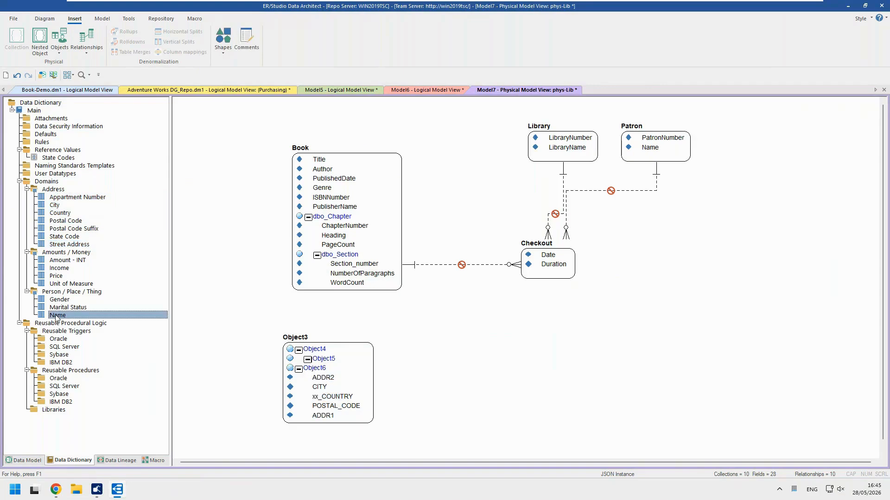
pyautogui.moveTo(57, 319); pyautogui.dragTo(304, 354)
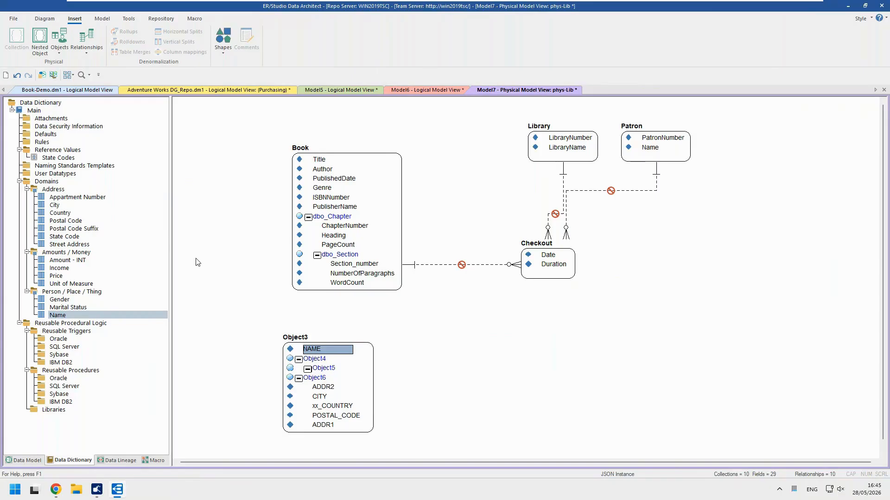
pyautogui.click(347, 387)
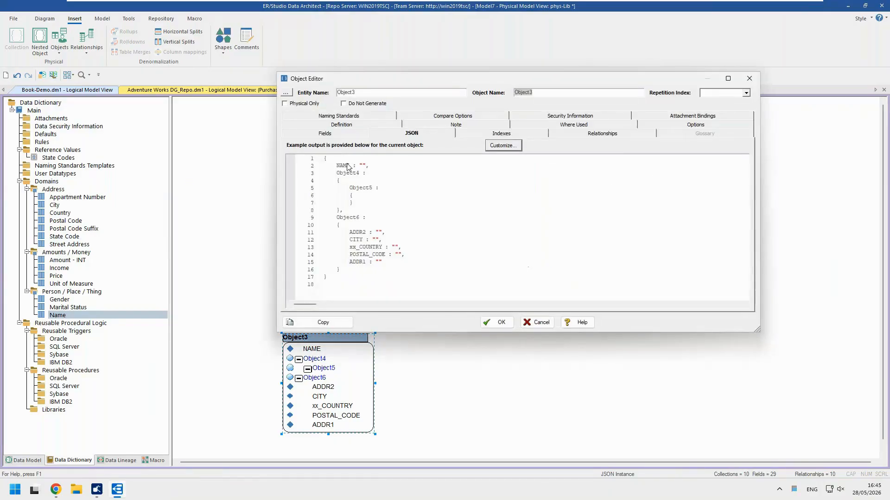
pyautogui.click(326, 134)
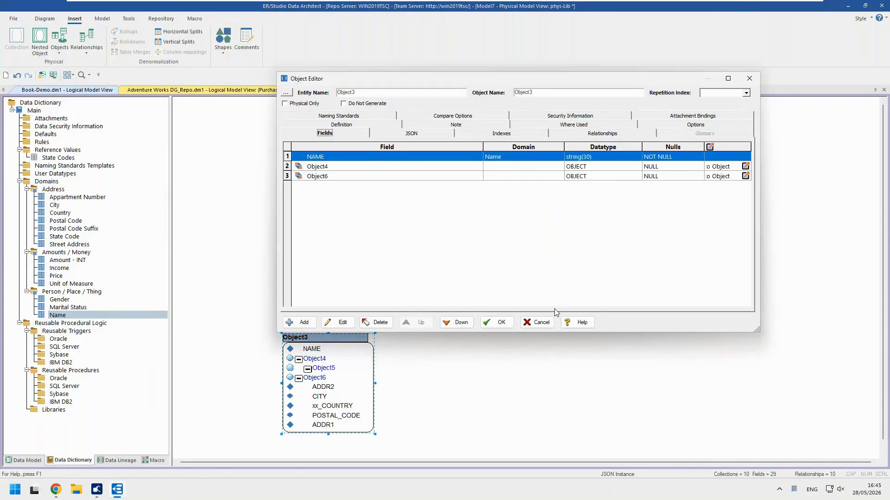
pyautogui.click(547, 323)
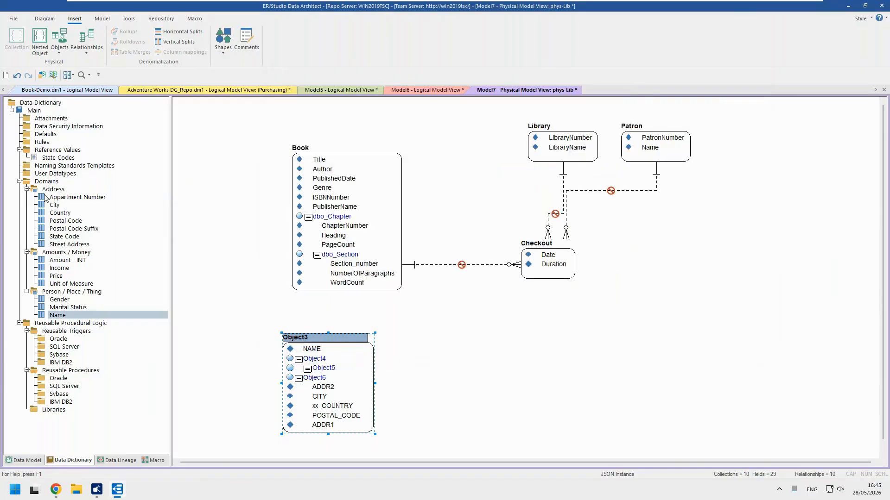
# - Rename the top-level Object3 in the phys-Lib model as borrower
pyautogui.click(39, 461)
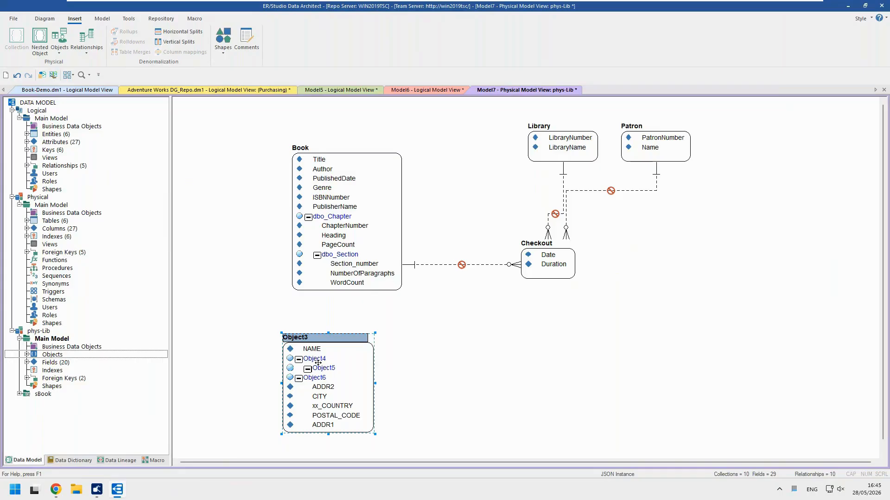
pyautogui.click(307, 340)
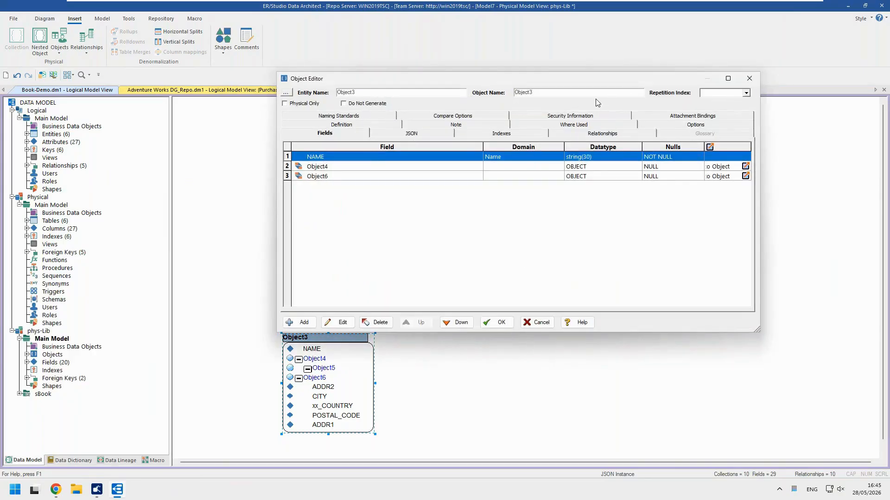
pyautogui.press('BackSpace')
pyautogui.press('BackSpace')
pyautogui.press('BackSpace')
pyautogui.press('BackSpace')
pyautogui.press('BackSpace')
pyautogui.press('BackSpace')
pyautogui.press('BackSpace')
pyautogui.write('borrower')
pyautogui.click(497, 323)
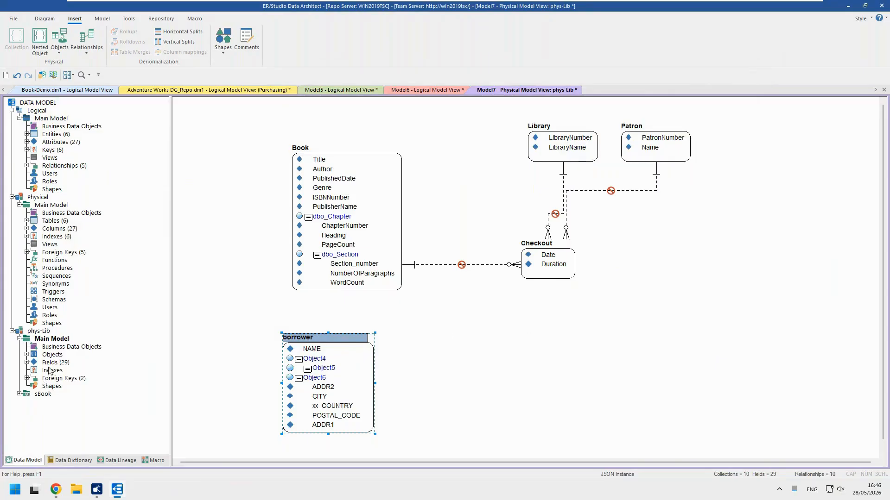
# - Open the sBook submodel of the phys-Lib physical model
pyautogui.doubleClick(40, 395)
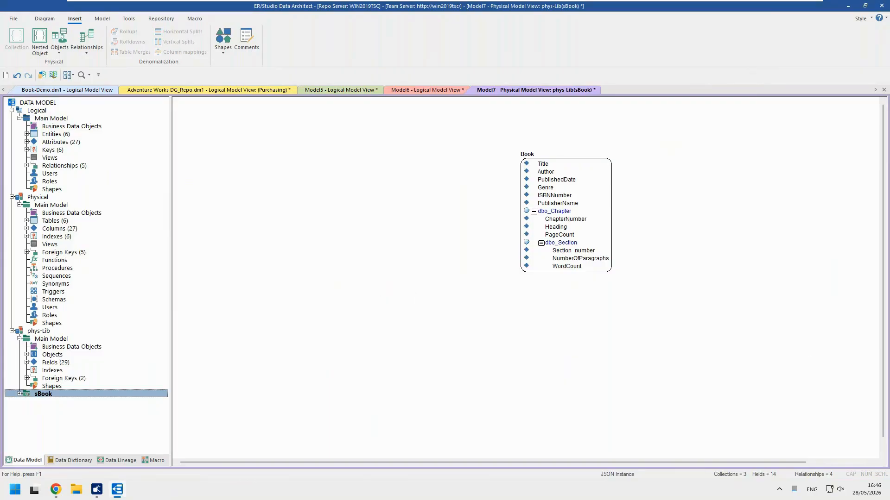
# - Switch to PowerPoint, present the slides from Logical - JSON through ER/Studio and GIT, and return to ER/Studio
pyautogui.hotkey('alt', 'Tab')
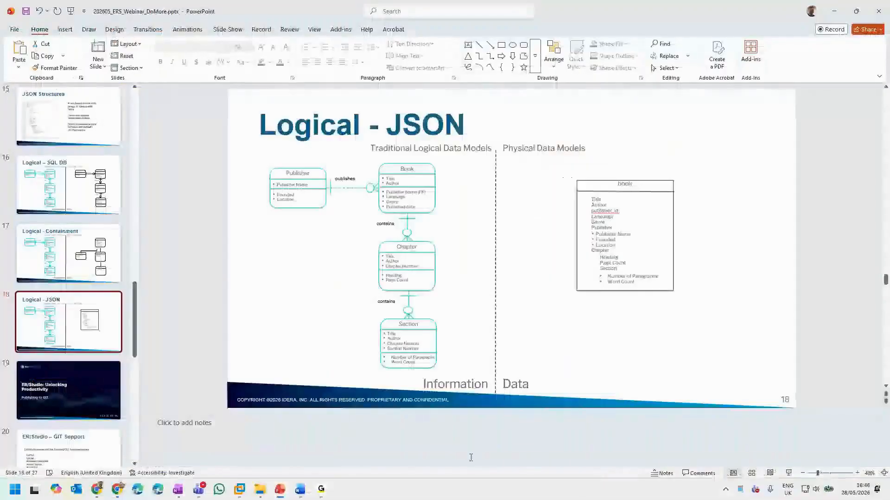
pyautogui.click(790, 474)
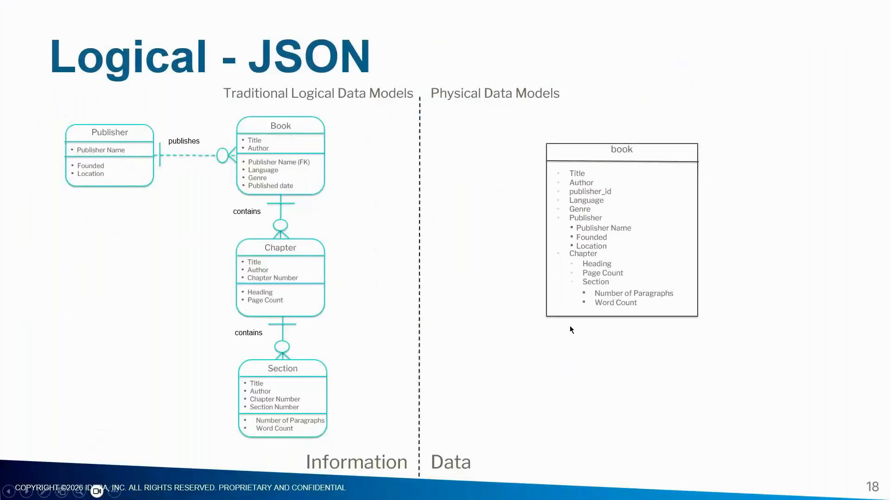
pyautogui.press('Right')
pyautogui.press('Right')
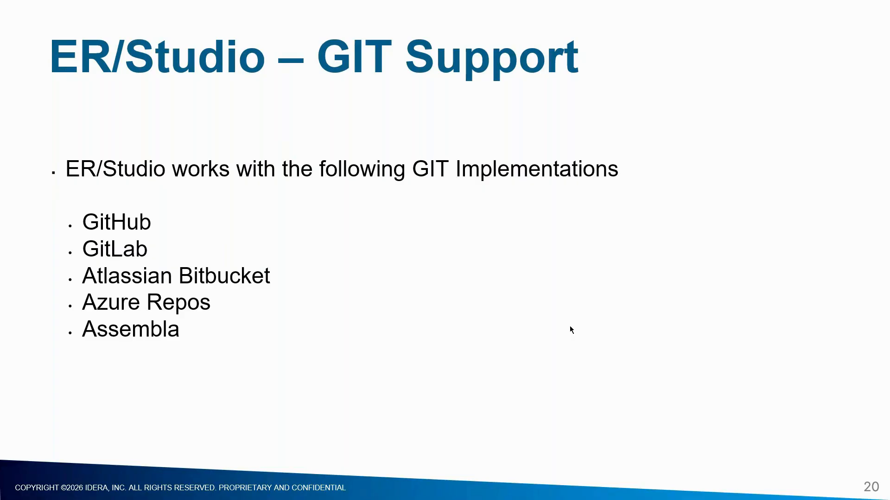
pyautogui.press('Right')
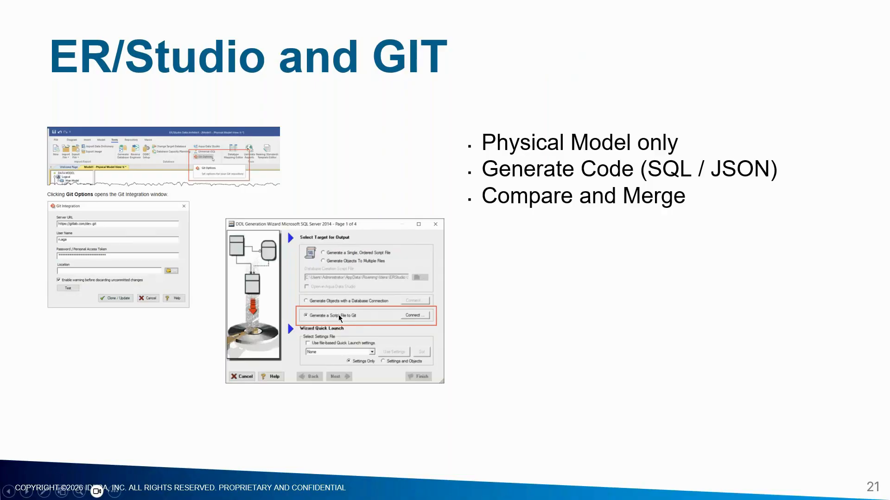
pyautogui.press('Escape')
pyautogui.click(239, 489)
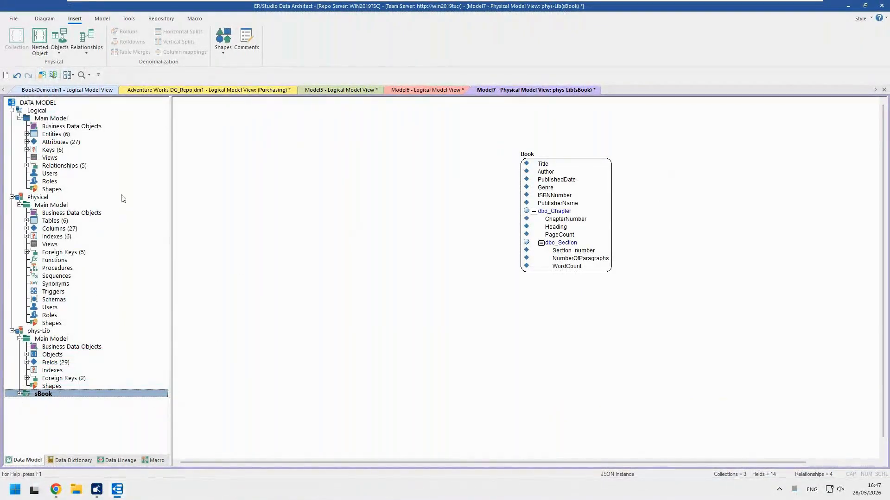
# - Test the saved Git integration connection and update the local clone of the ers-json repository
pyautogui.click(103, 19)
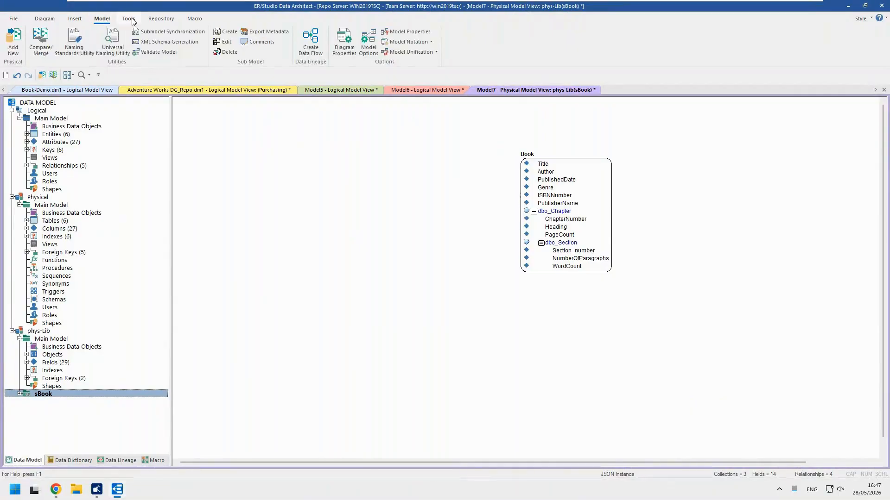
pyautogui.click(128, 18)
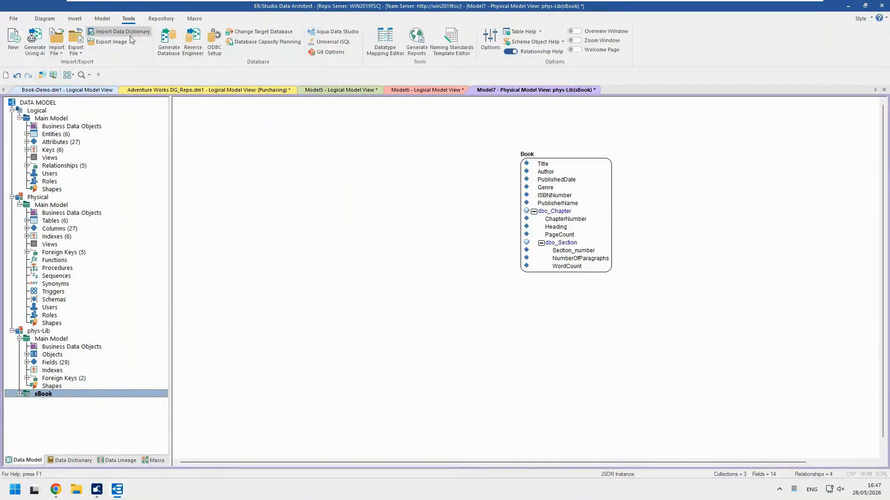
pyautogui.click(333, 55)
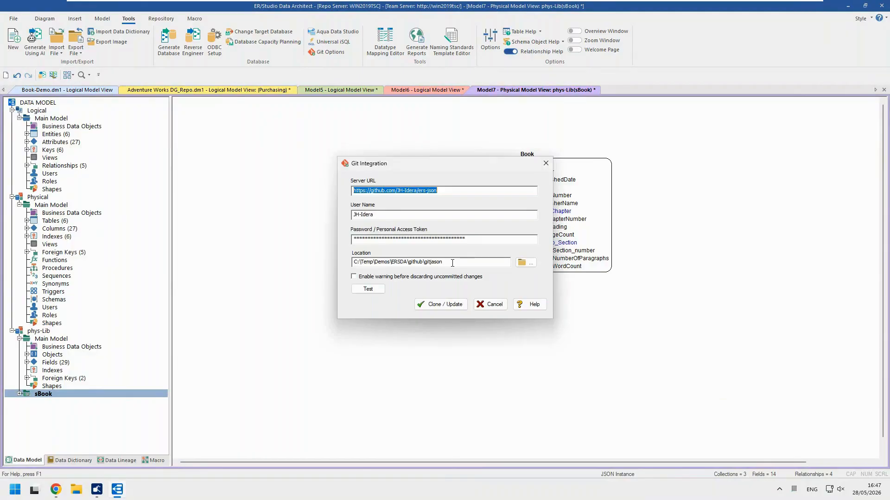
pyautogui.click(359, 292)
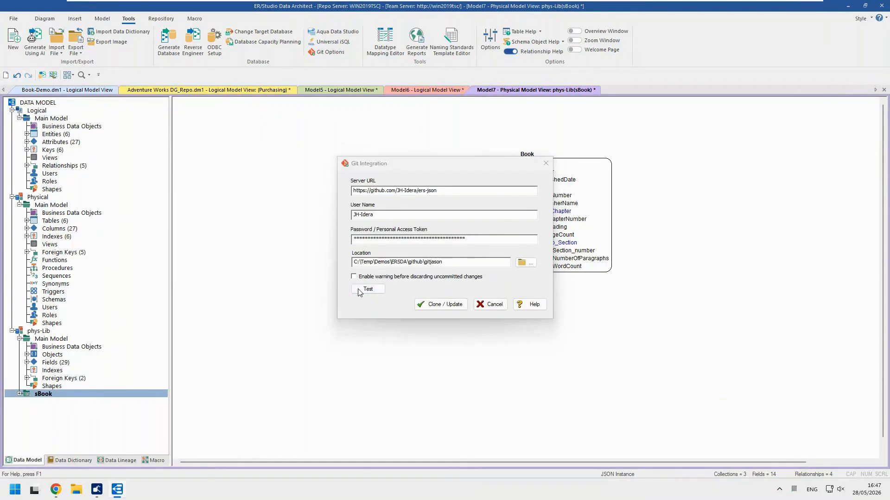
pyautogui.click(469, 262)
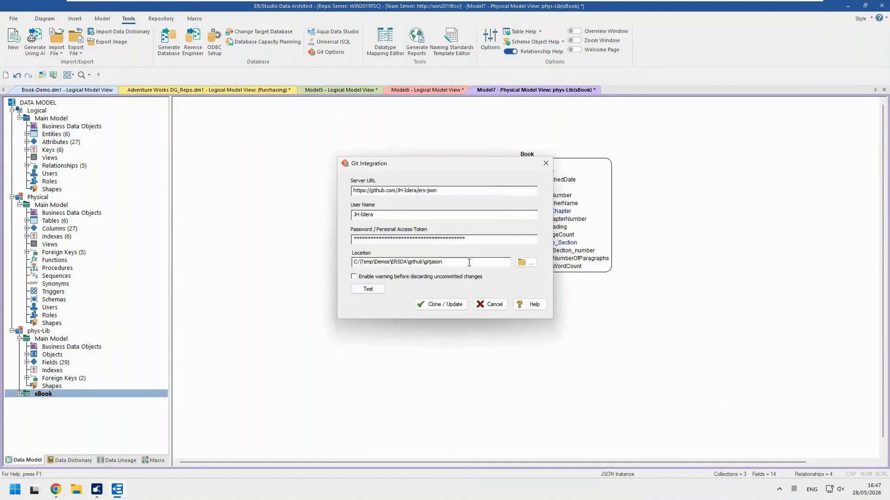
pyautogui.click(443, 304)
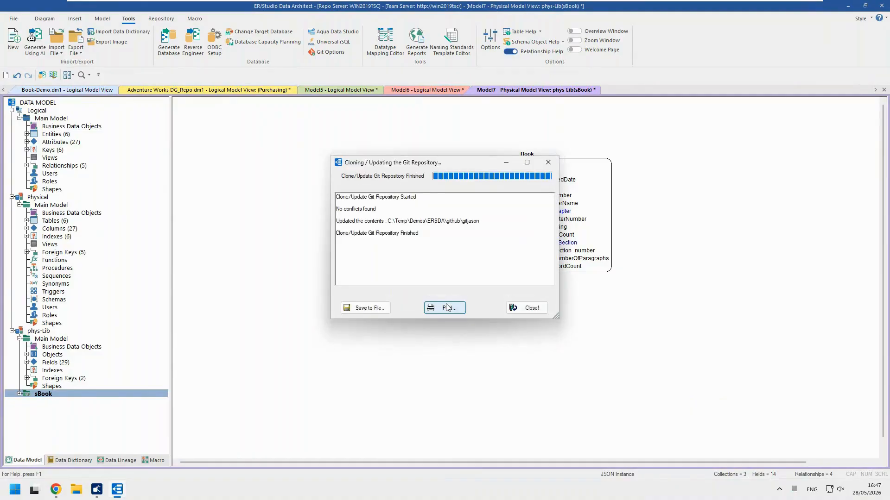
pyautogui.click(527, 308)
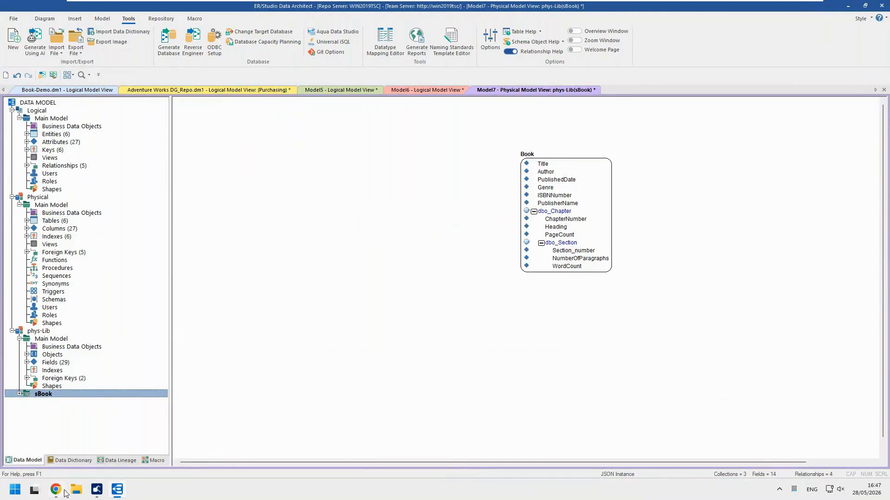
# - Switch to Chrome and view the files on the ers-json repository's main page on GitHub
pyautogui.moveTo(65, 491)
pyautogui.click(56, 440)
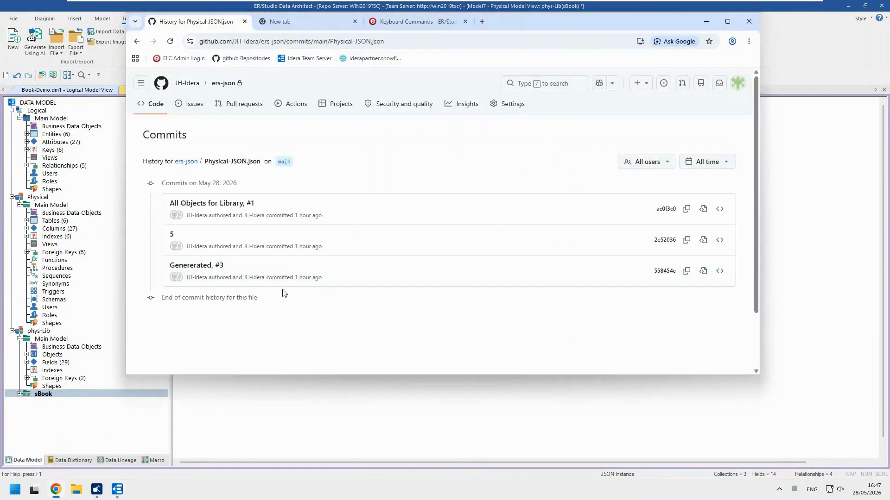
pyautogui.click(223, 84)
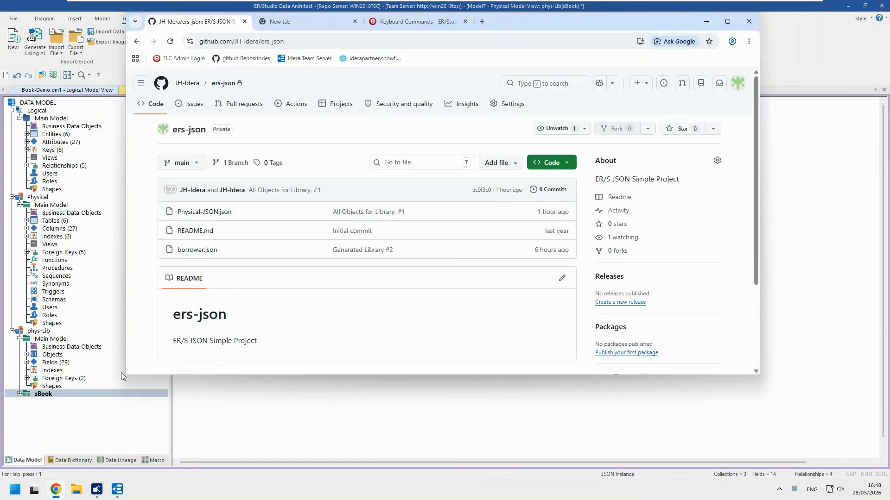
# - Start generating the sBook submodel as a script file to Git on branch main with commit message "Webinar deploy #1"
pyautogui.rightClick(72, 398)
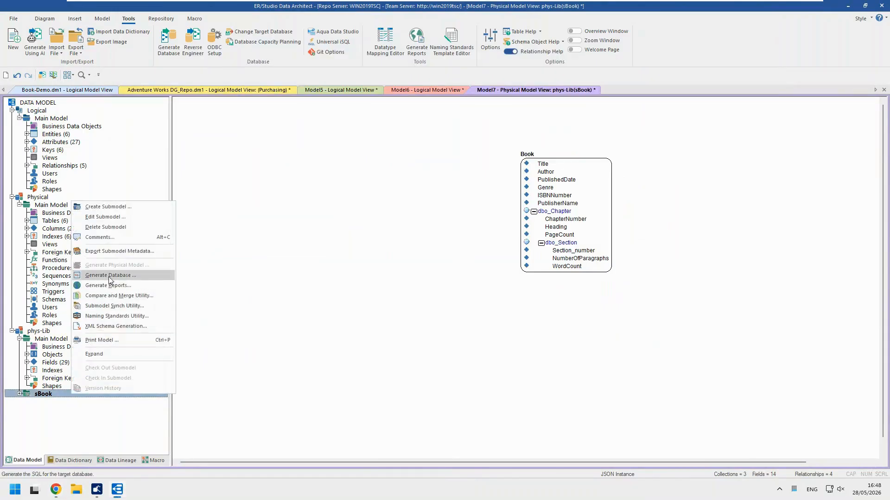
pyautogui.click(193, 284)
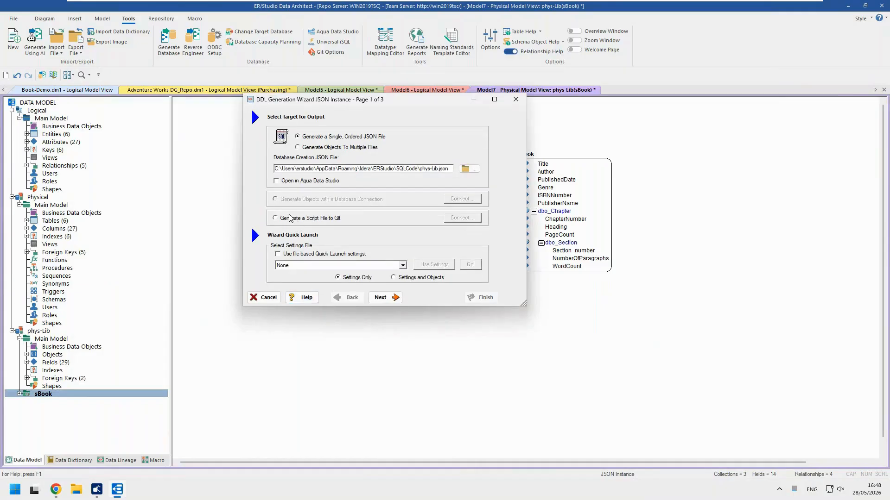
pyautogui.click(276, 219)
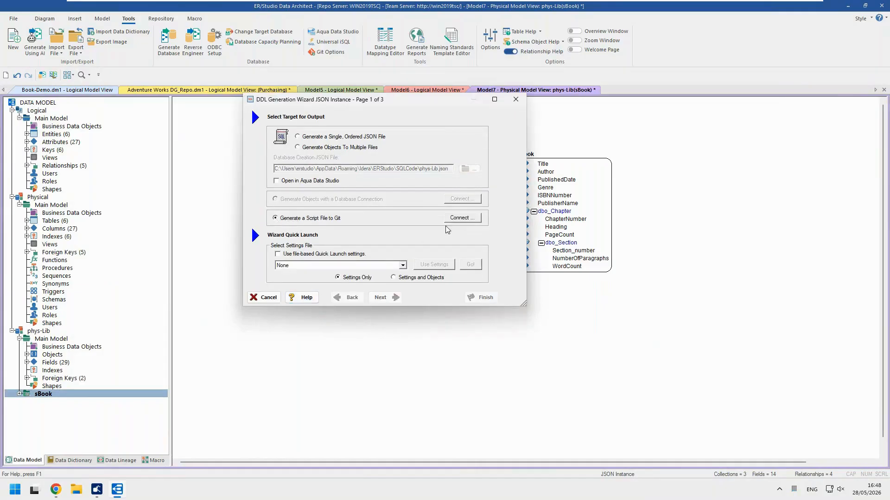
pyautogui.click(460, 219)
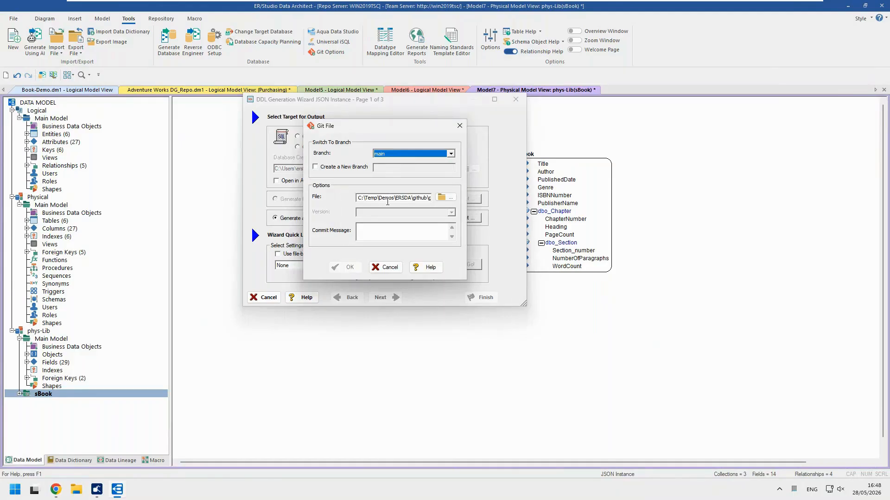
pyautogui.click(374, 228)
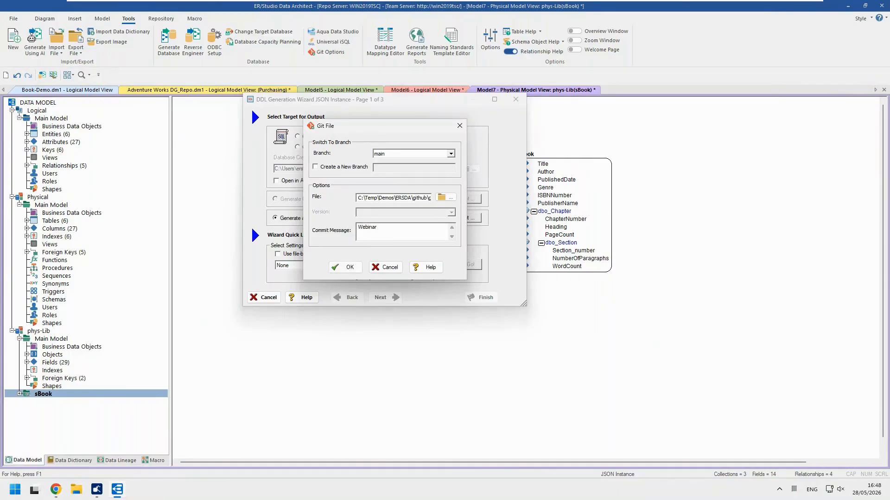
pyautogui.write('deploy #1')
pyautogui.click(345, 267)
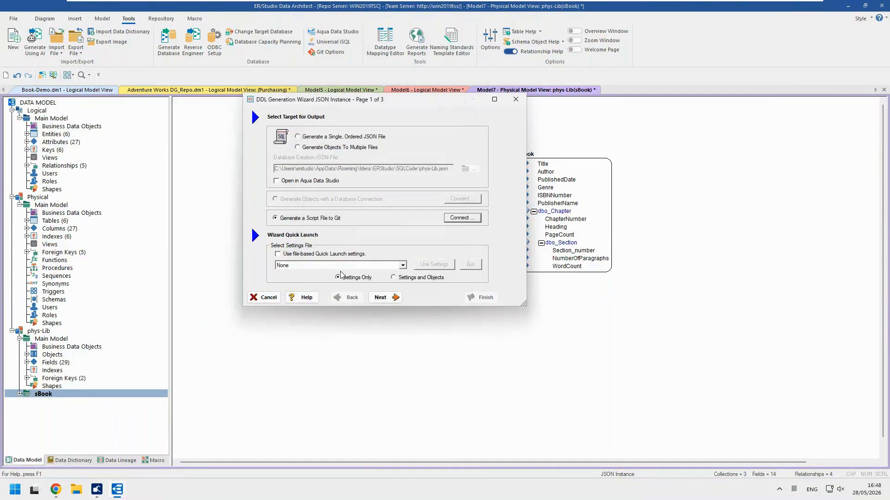
# - Preview the JSON instance for the Book collection and finish generating it to the Git repository
pyautogui.click(383, 297)
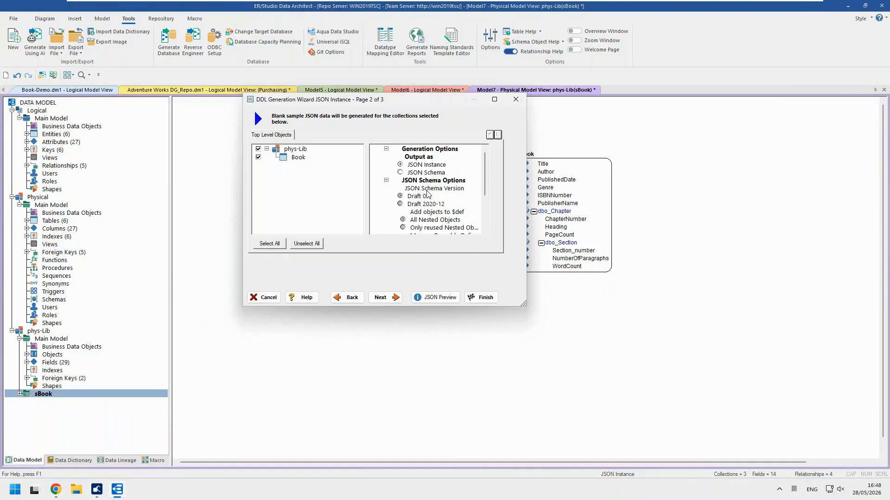
pyautogui.click(448, 297)
pyautogui.scroll(-4, 458, 236)
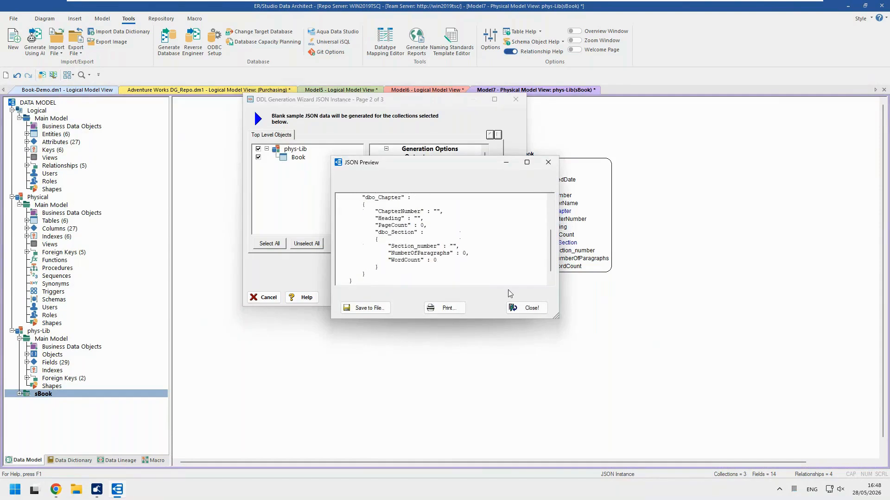
pyautogui.click(510, 308)
pyautogui.click(388, 298)
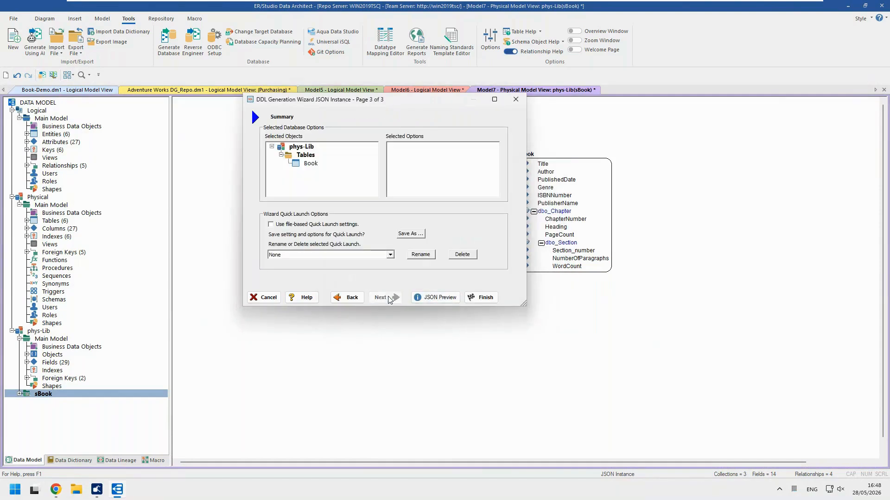
pyautogui.click(478, 298)
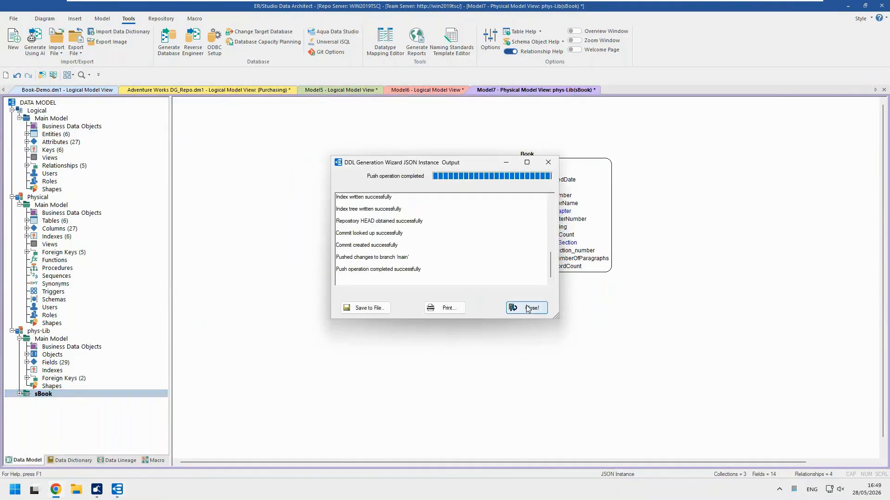
pyautogui.click(528, 309)
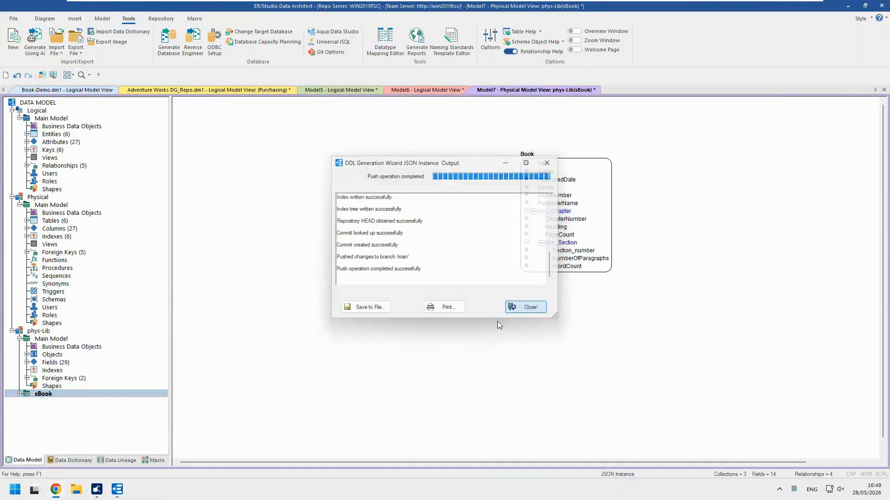
# - Switch to Chrome, refresh the ers-json repository page and examine the contents of phys-Lib.json
pyautogui.click(59, 492)
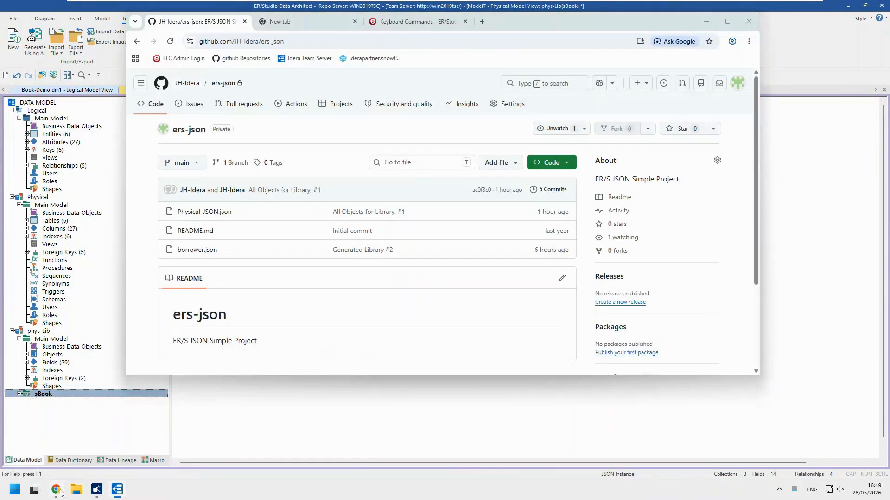
pyautogui.click(170, 41)
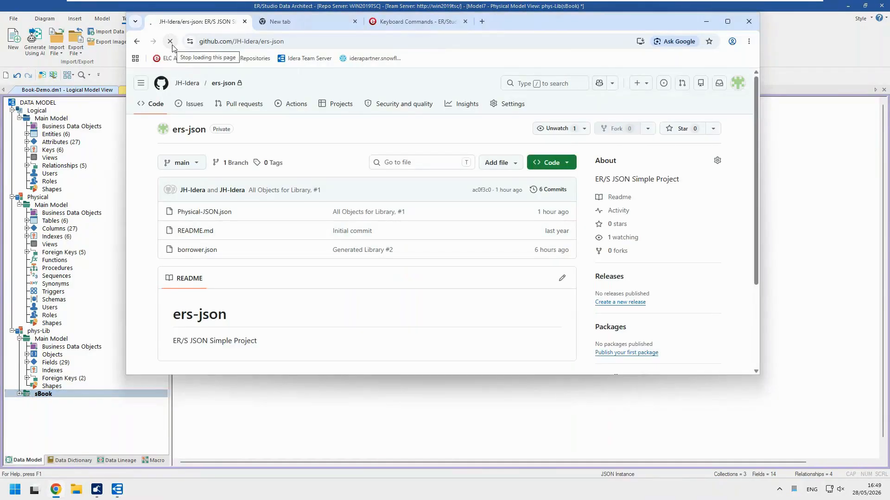
pyautogui.click(171, 42)
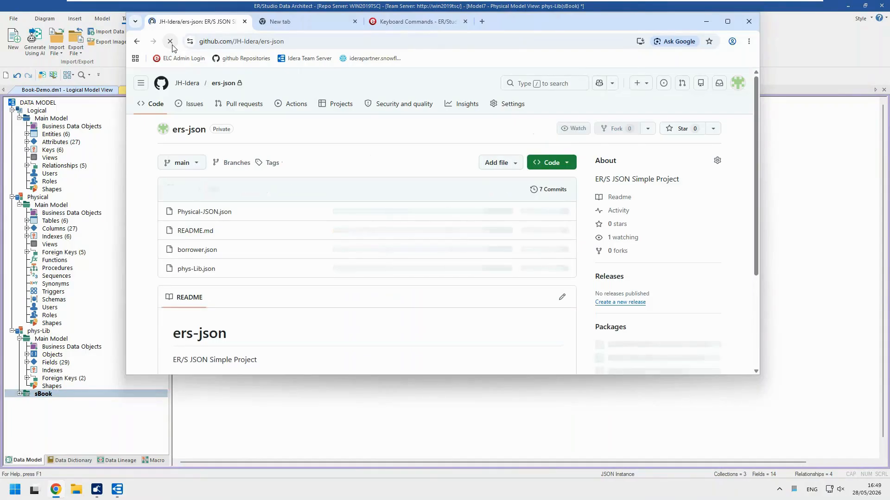
pyautogui.click(197, 269)
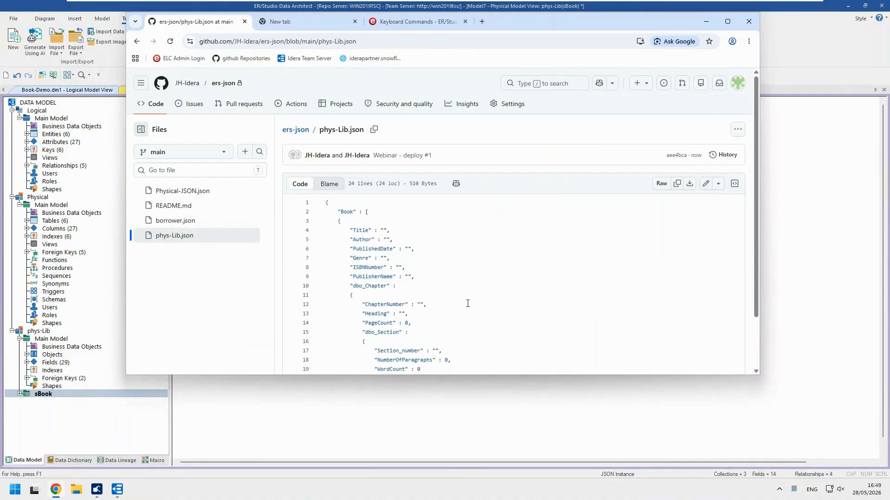
pyautogui.scroll(-2, 421, 256)
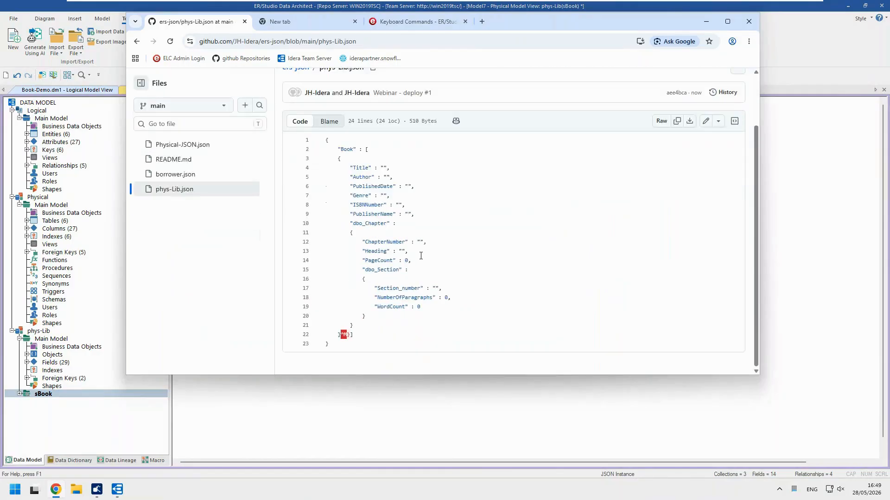
pyautogui.scroll(2, 413, 254)
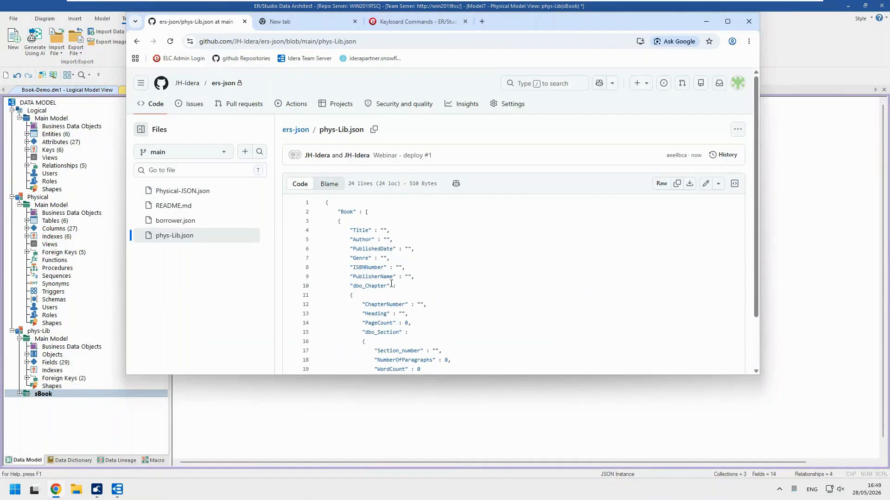
# - Return to ER/Studio, open the phys-Lib Main Model diagram and start a containment relationship
pyautogui.click(139, 426)
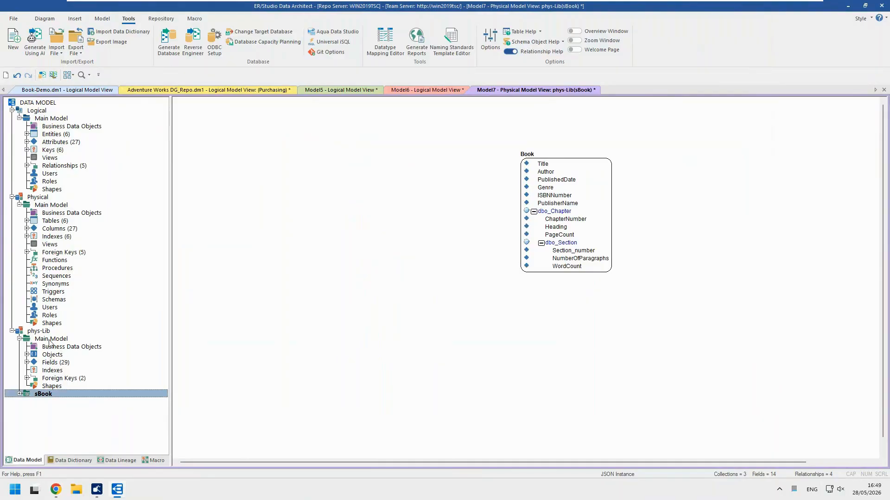
pyautogui.doubleClick(49, 339)
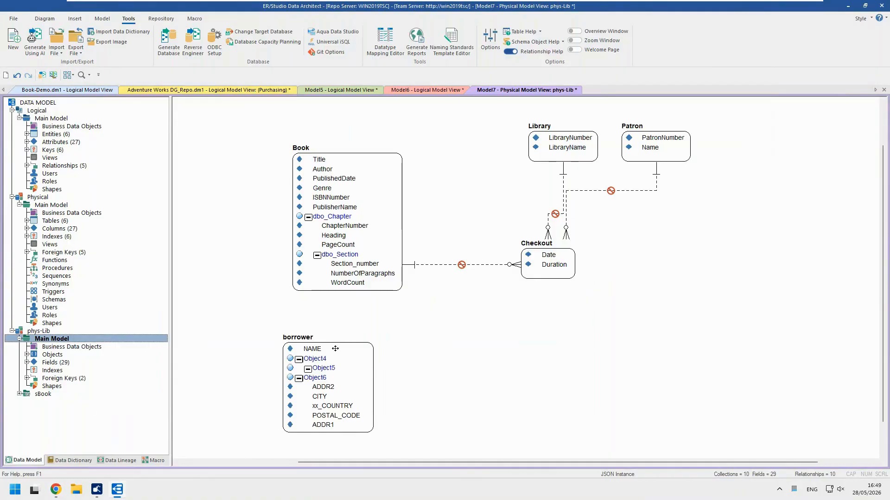
pyautogui.click(75, 19)
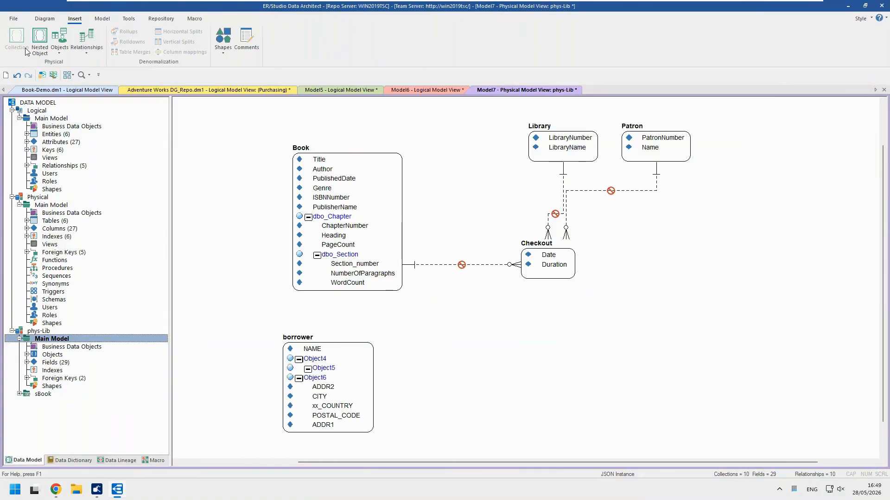
pyautogui.click(86, 44)
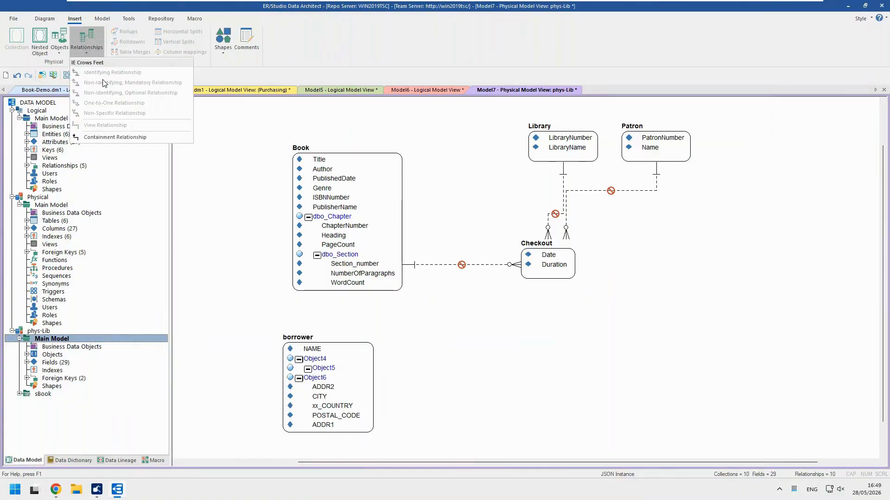
pyautogui.click(112, 135)
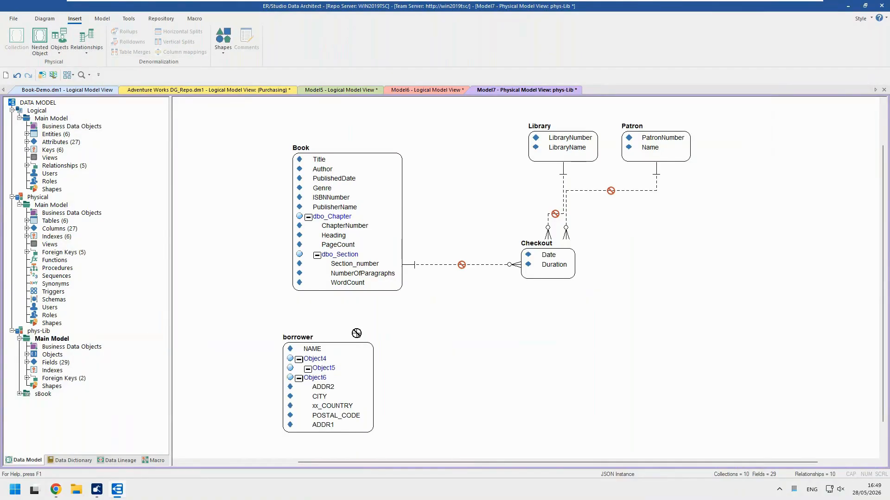
# - Try nesting the borrower collection inside Book with the containment relationship and undo it
pyautogui.click(355, 350)
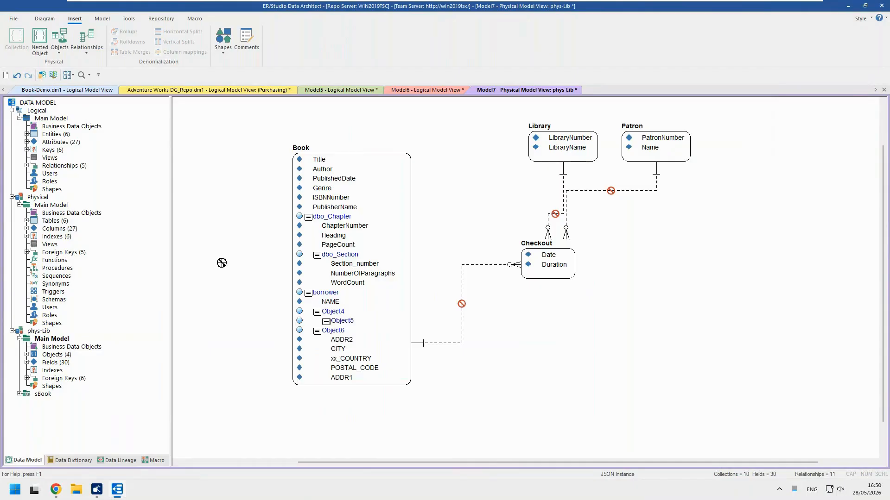
pyautogui.hotkey('ctrl', 'z')
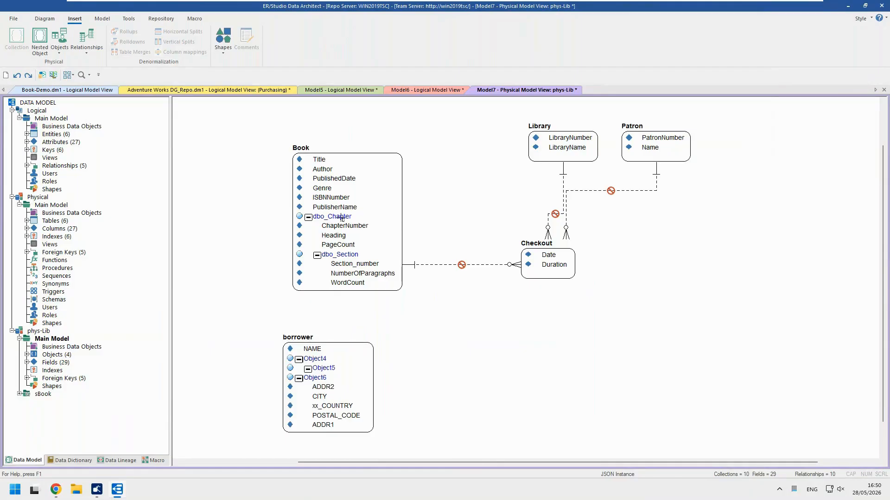
# - Nest Book inside the borrower collection with a containment relationship and move borrower up to the diagram area beside Checkout
pyautogui.hotkey('ctrl', 'y')
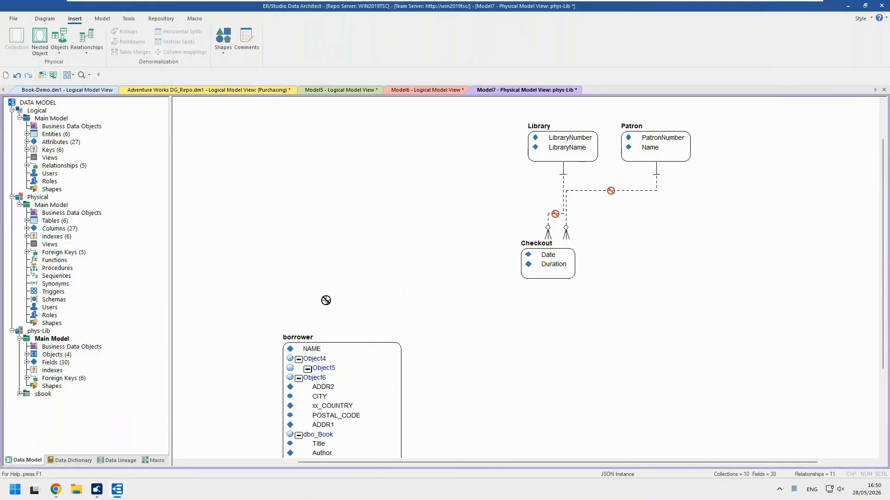
pyautogui.click(340, 351)
pyautogui.moveTo(339, 351); pyautogui.dragTo(341, 257)
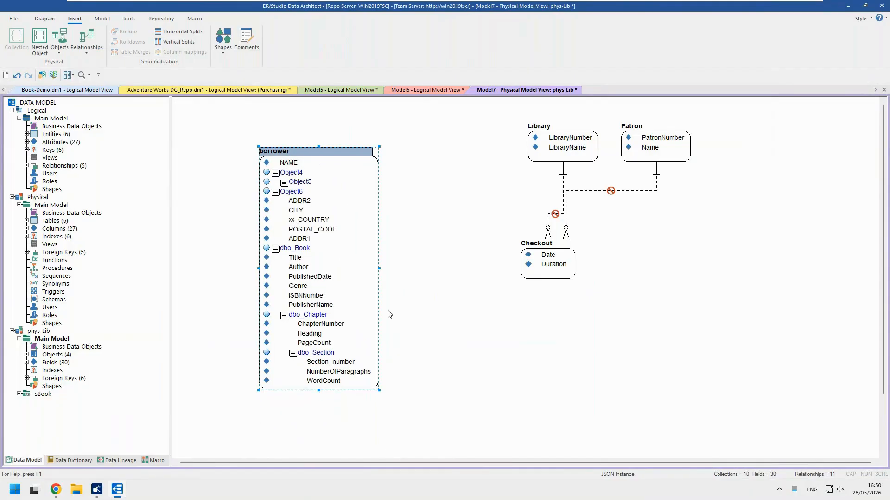
# - Start generating the phys-Lib Main Model as a script file to Git on branch main with commit message "Webinar #2"
pyautogui.rightClick(49, 339)
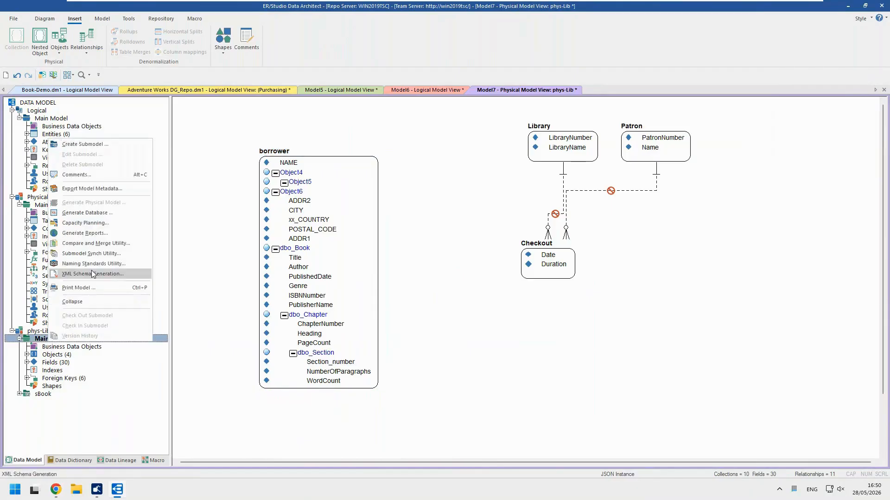
pyautogui.click(91, 213)
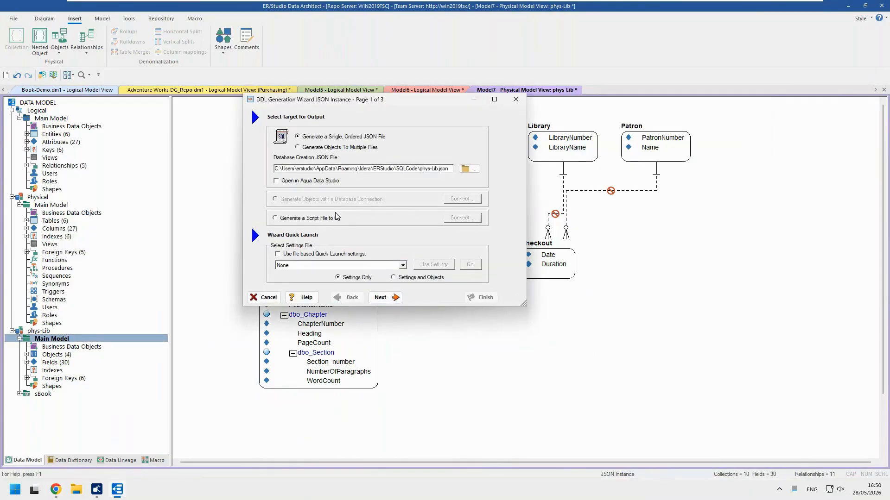
pyautogui.click(324, 219)
pyautogui.click(462, 217)
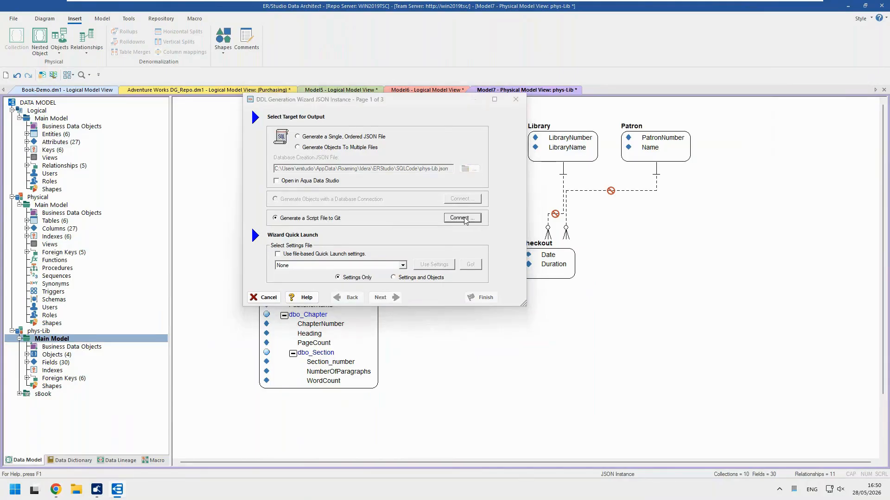
pyautogui.click(396, 233)
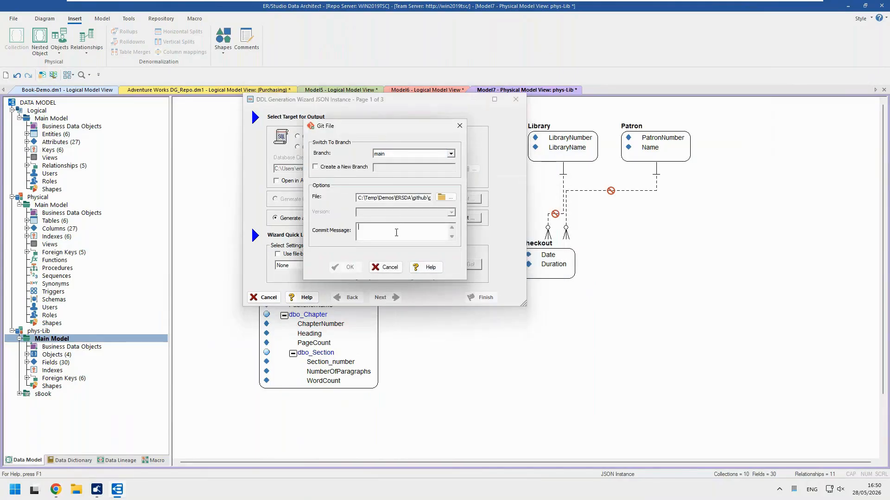
pyautogui.write('Webinar #2')
pyautogui.click(345, 267)
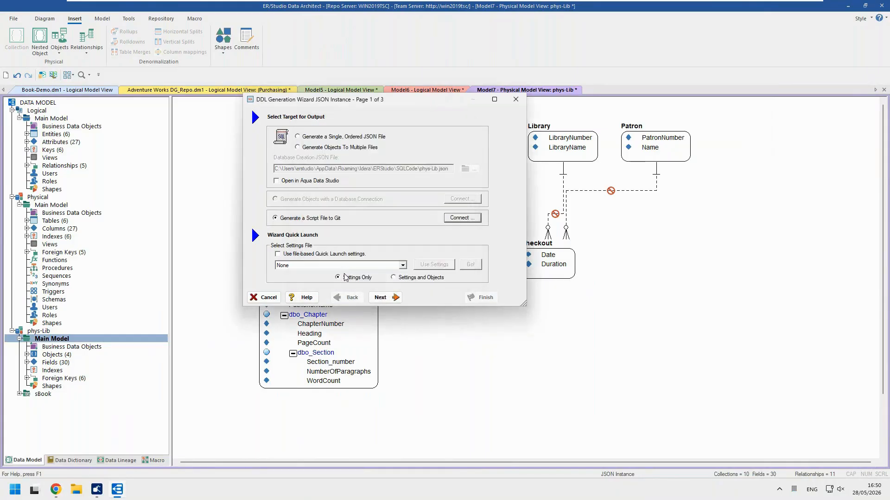
# - Exclude the Checkout, Library and Patron collections from the JSON instance generation, leaving only borrower selected
pyautogui.click(382, 298)
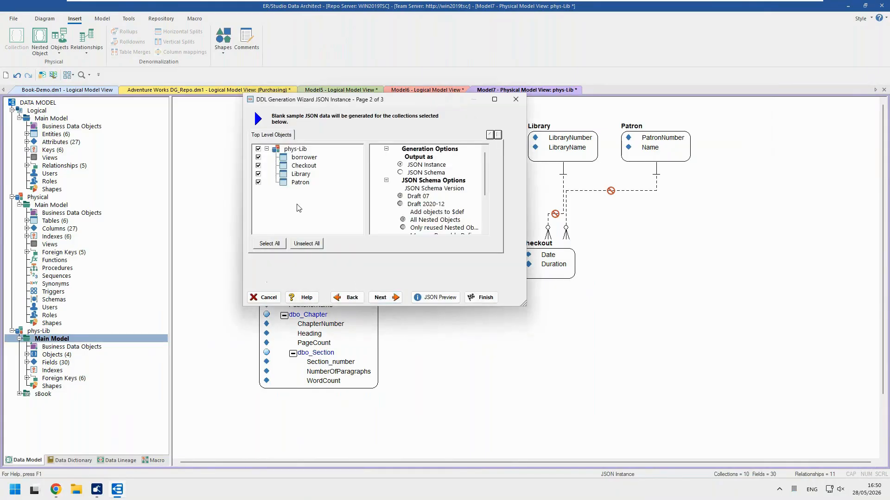
pyautogui.click(258, 166)
pyautogui.click(258, 174)
pyautogui.click(258, 182)
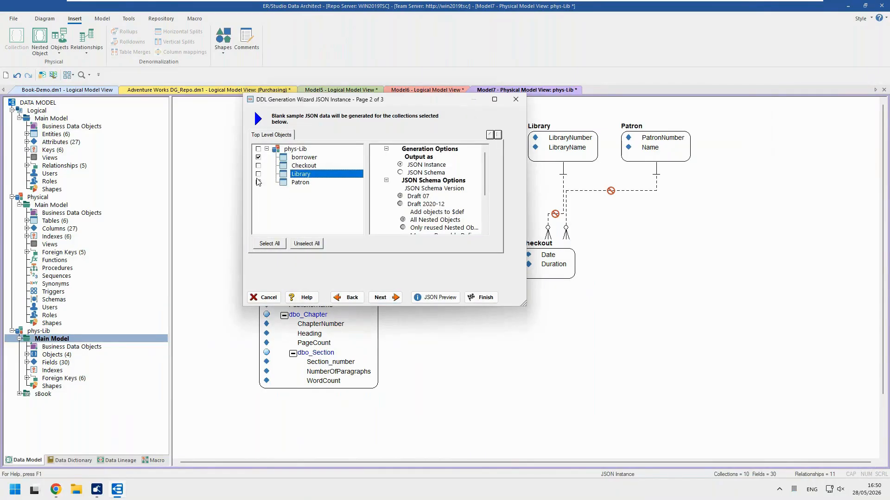
pyautogui.click(258, 182)
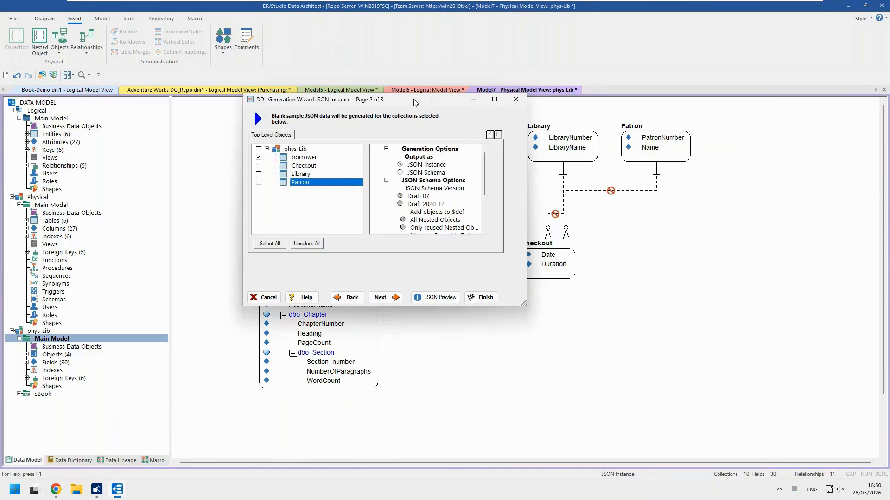
# - Preview the borrower JSON, then finish generating it to Git, overwriting the existing phys-Lib.json file
pyautogui.moveTo(414, 103); pyautogui.dragTo(440, 124)
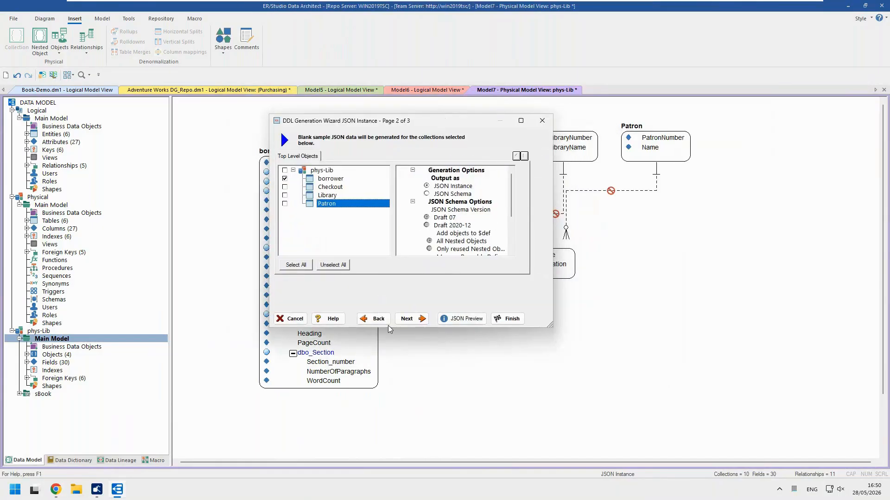
pyautogui.click(407, 319)
pyautogui.click(457, 321)
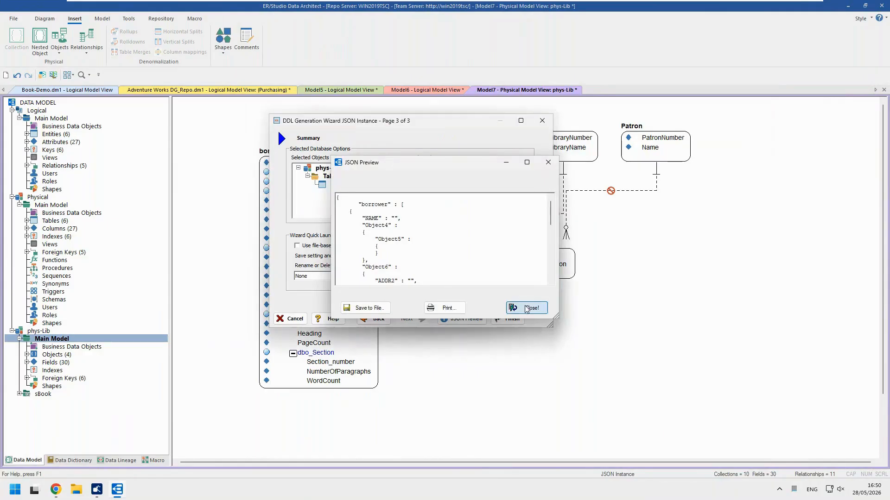
pyautogui.click(527, 309)
pyautogui.click(503, 317)
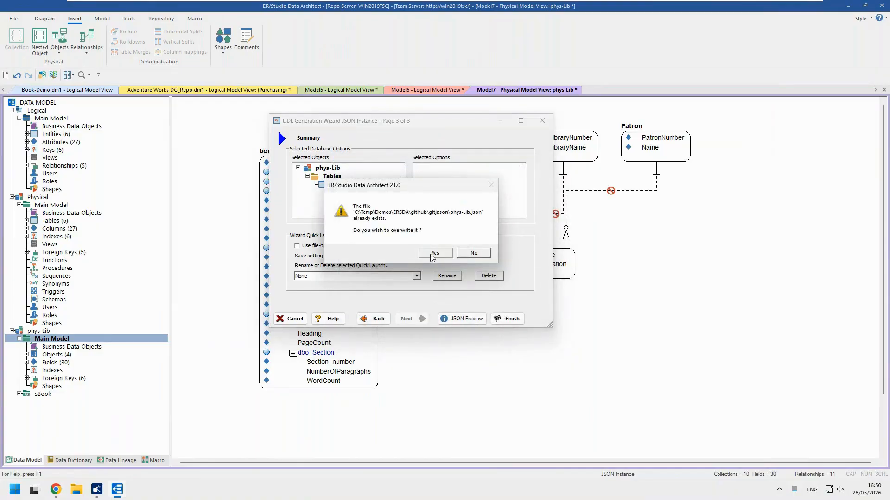
pyautogui.click(434, 253)
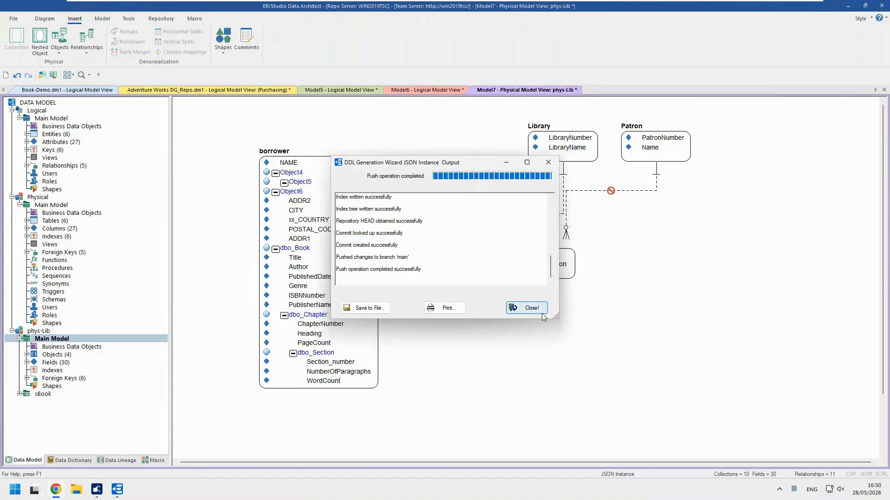
pyautogui.click(531, 308)
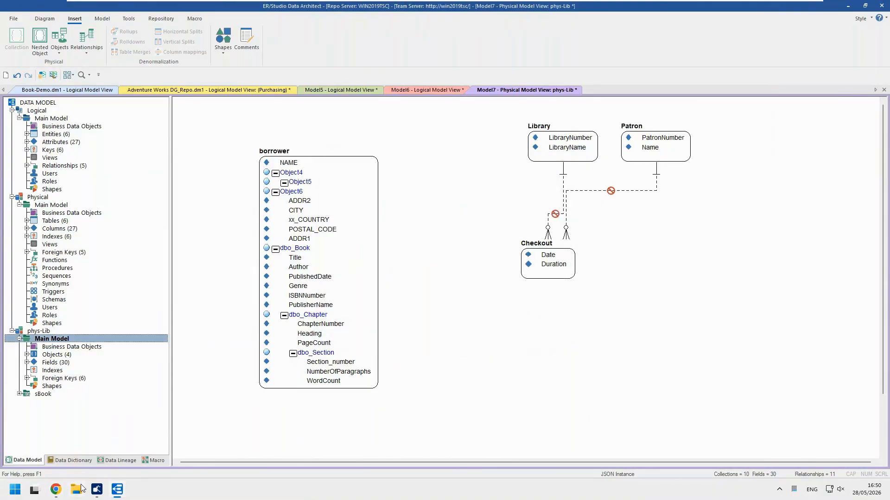
# - Switch to the ers-json GitHub repository, review the updated phys-Lib.json contents, and open the file's commit history
pyautogui.click(55, 490)
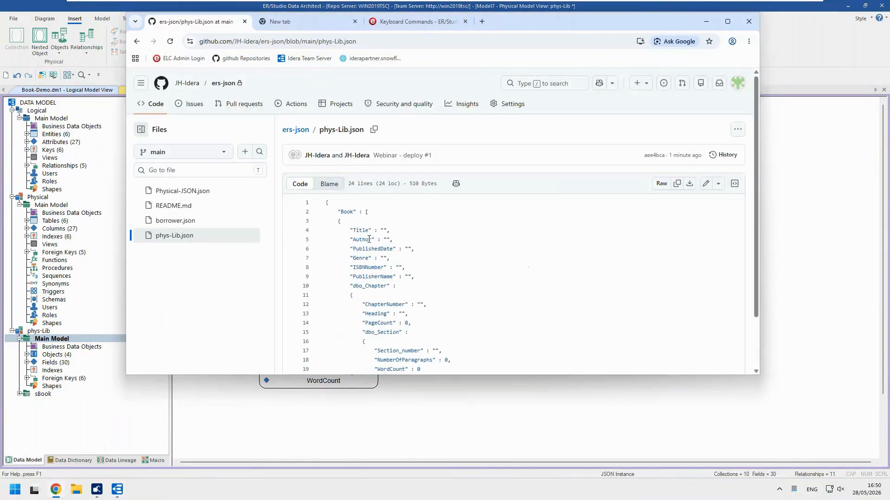
pyautogui.click(227, 85)
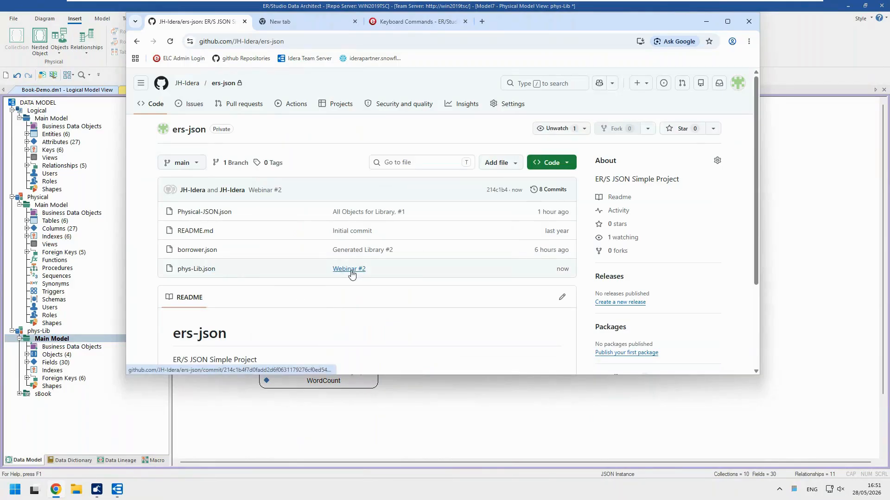
pyautogui.click(194, 271)
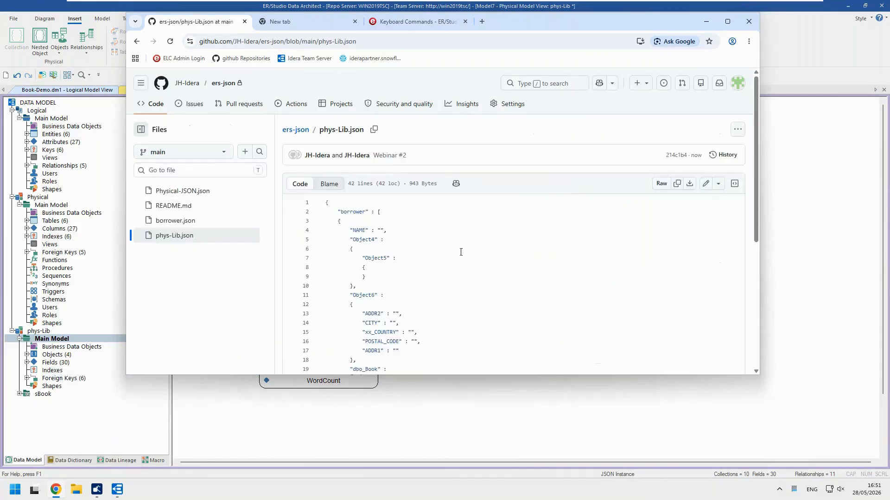
pyautogui.scroll(-6, 473, 248)
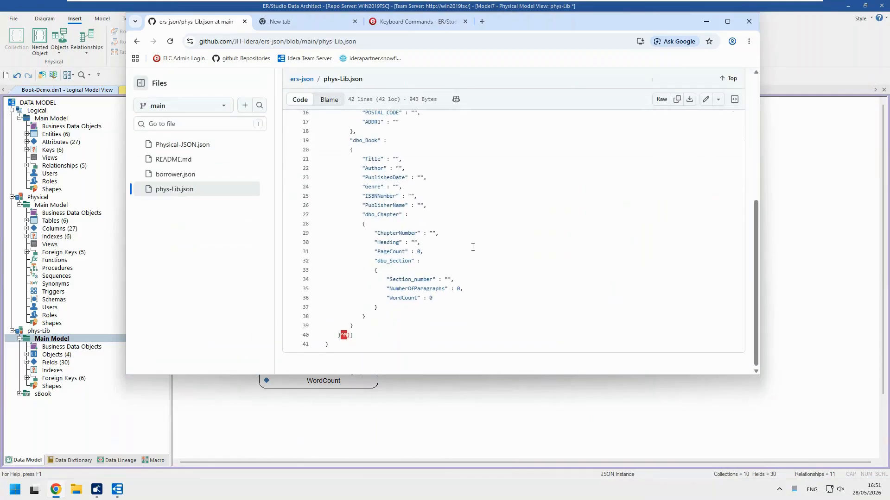
pyautogui.scroll(6, 473, 248)
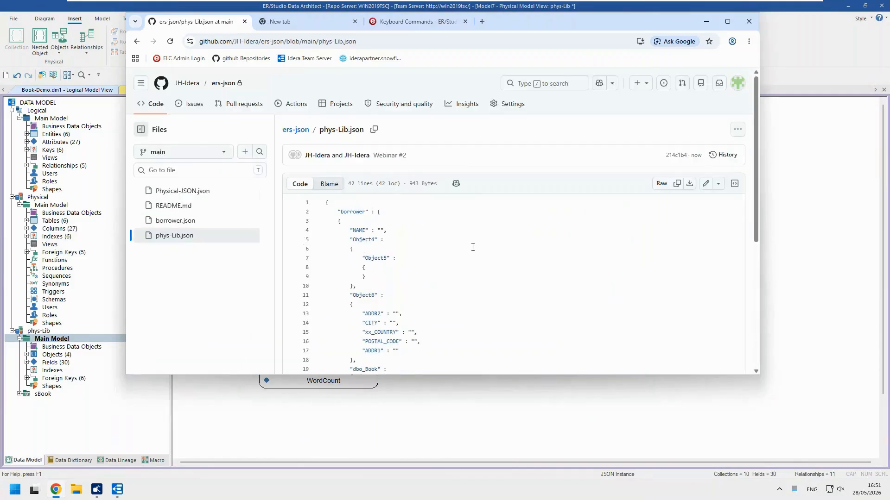
pyautogui.click(730, 159)
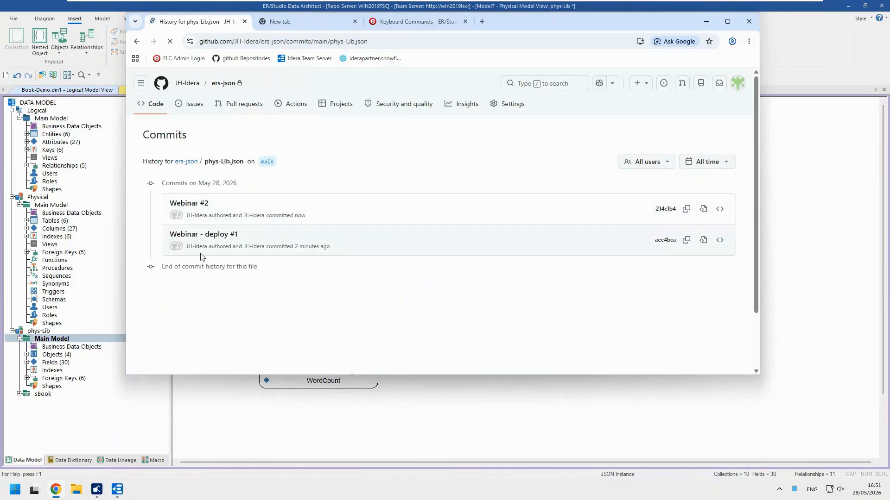
# - Switch back to ER/Studio Data Architect and show the Purchasing logical model of Adventure Works DG_Repo.dm1
pyautogui.click(255, 436)
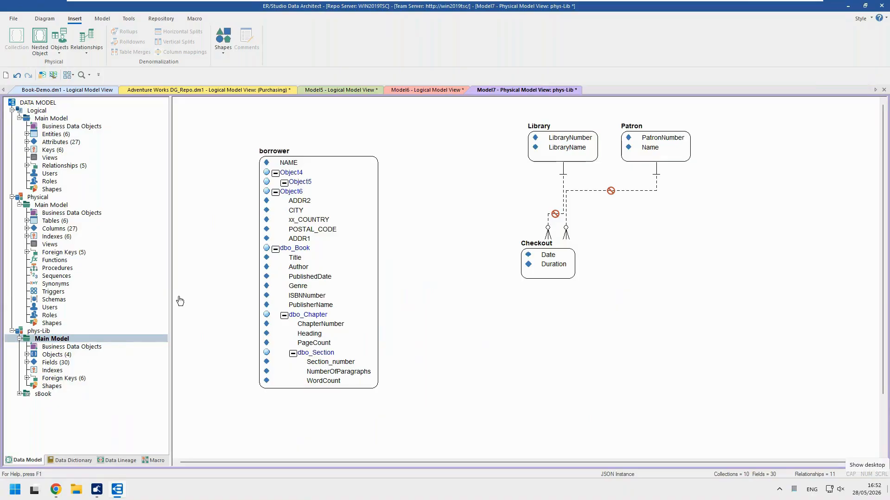
pyautogui.click(260, 90)
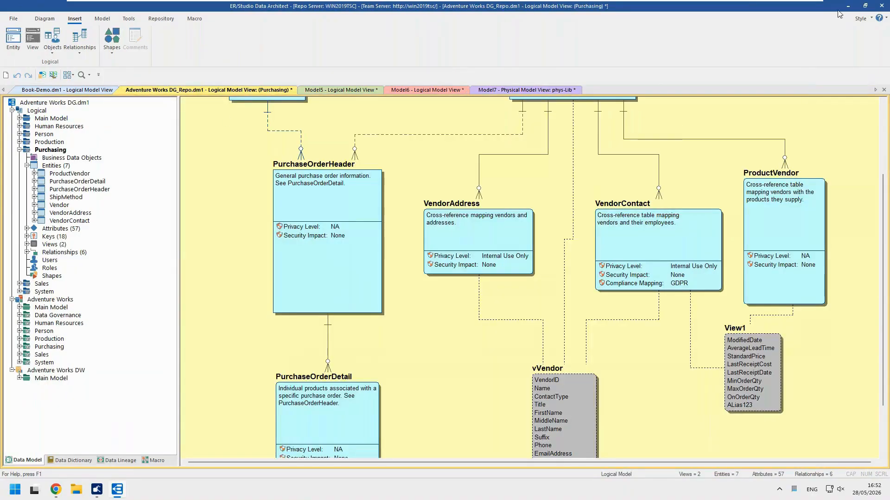
pyautogui.click(865, 7)
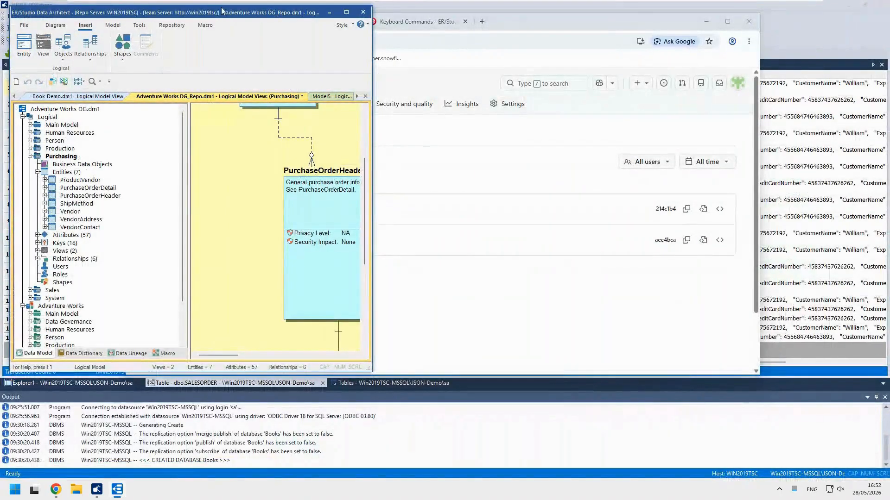
pyautogui.moveTo(222, 14); pyautogui.dragTo(393, 38)
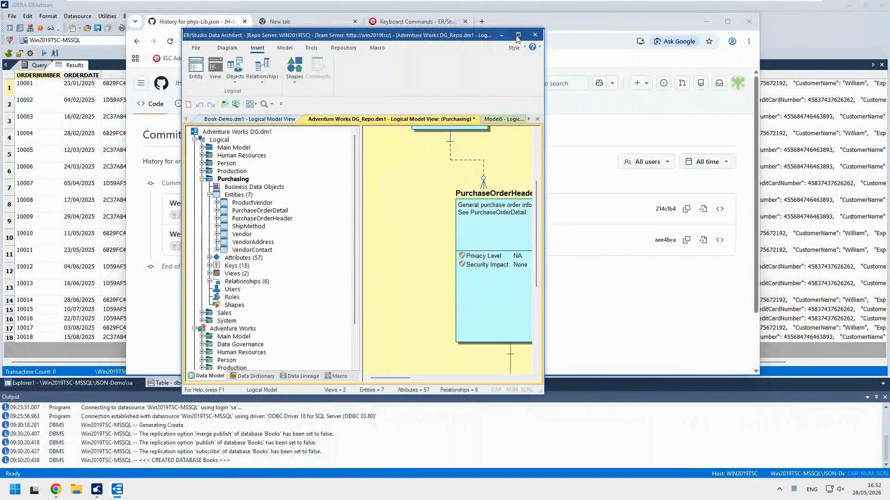
pyautogui.click(518, 34)
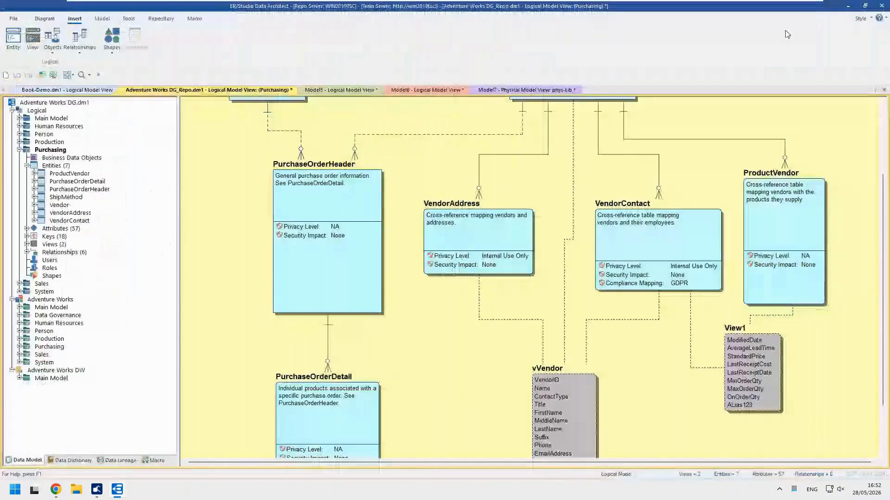
pyautogui.click(865, 6)
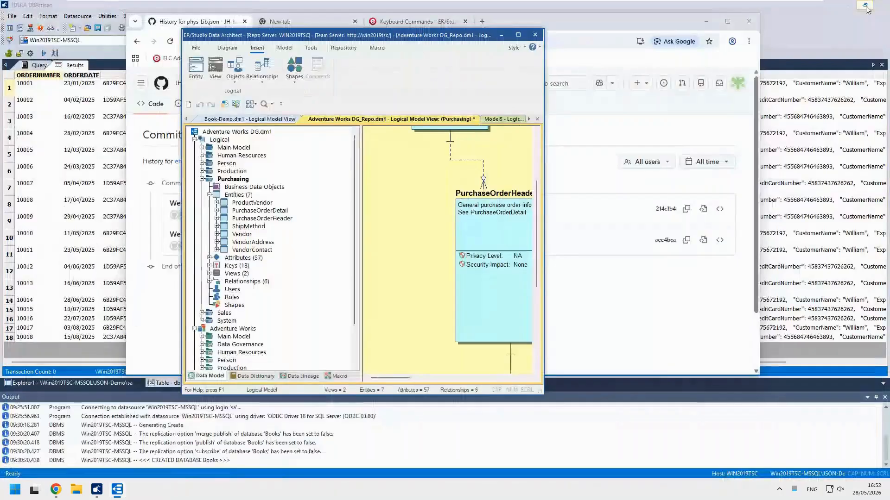
pyautogui.click(518, 35)
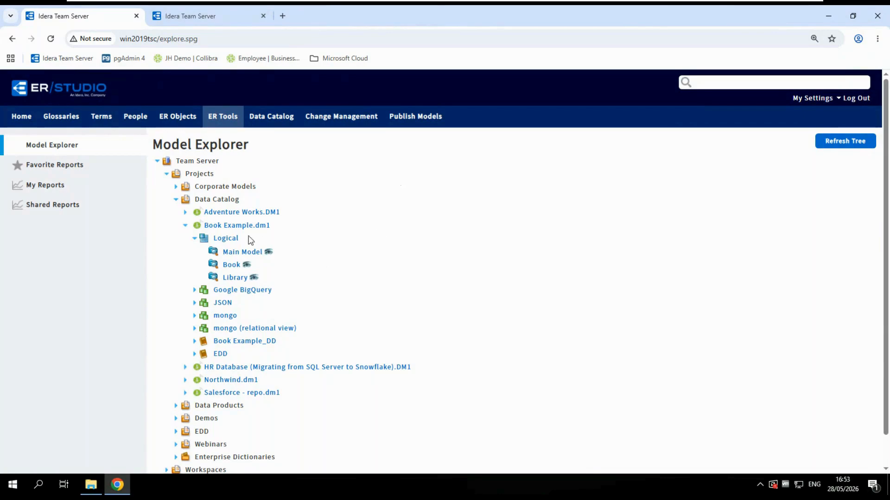
# - In Team Server's Model Explorer, open the logical Main Model diagram of Book Example.dm1 and enlarge it
pyautogui.moveTo(221, 249)
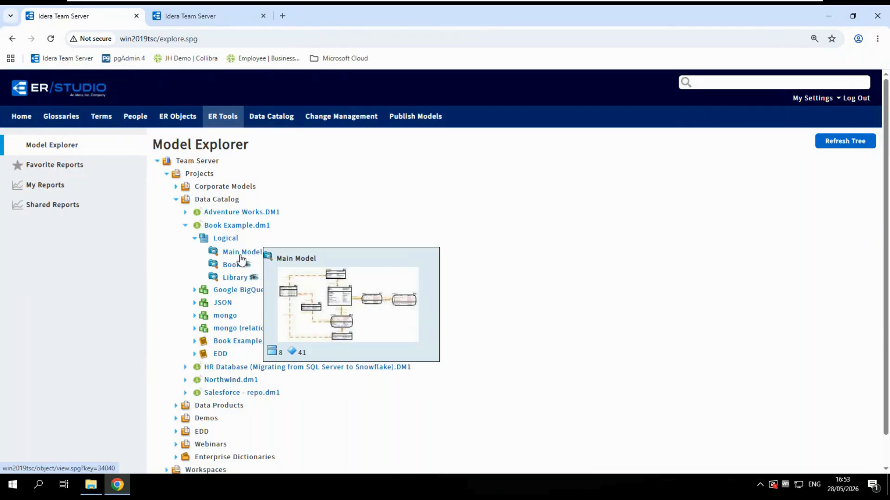
pyautogui.click(271, 257)
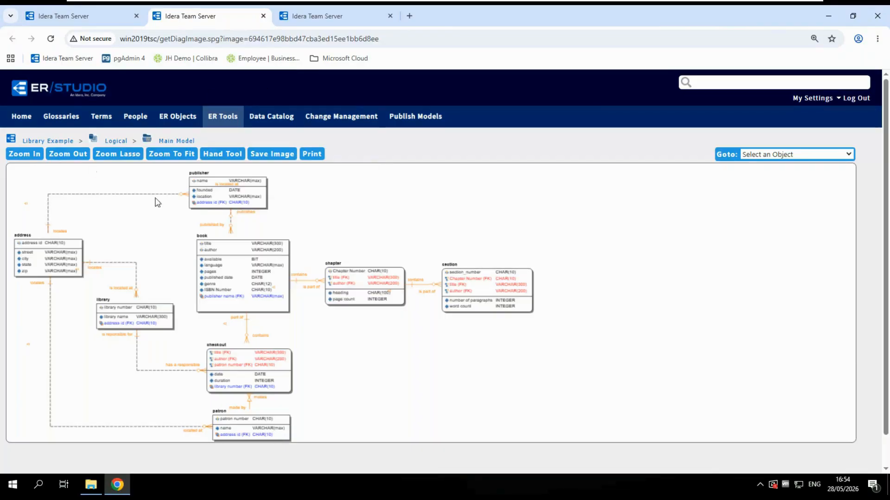
pyautogui.click(21, 157)
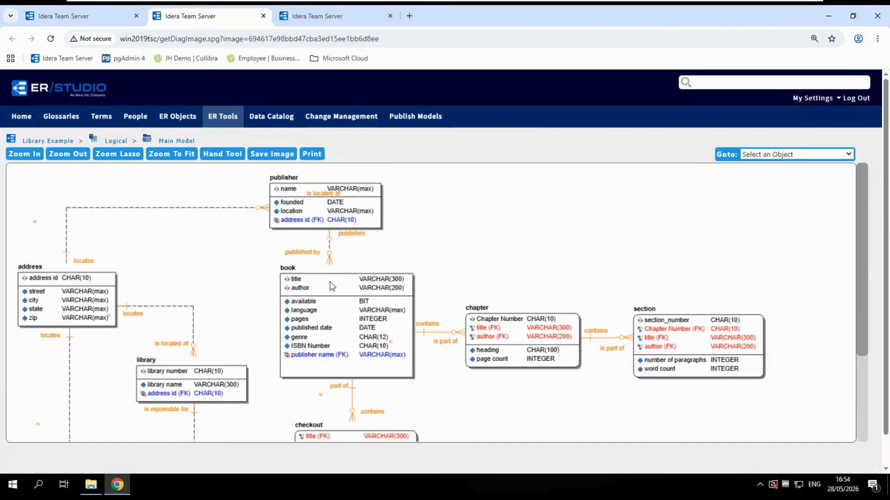
# - Open the book entity's description from the diagram and examine its attributes and related reports
pyautogui.click(333, 310)
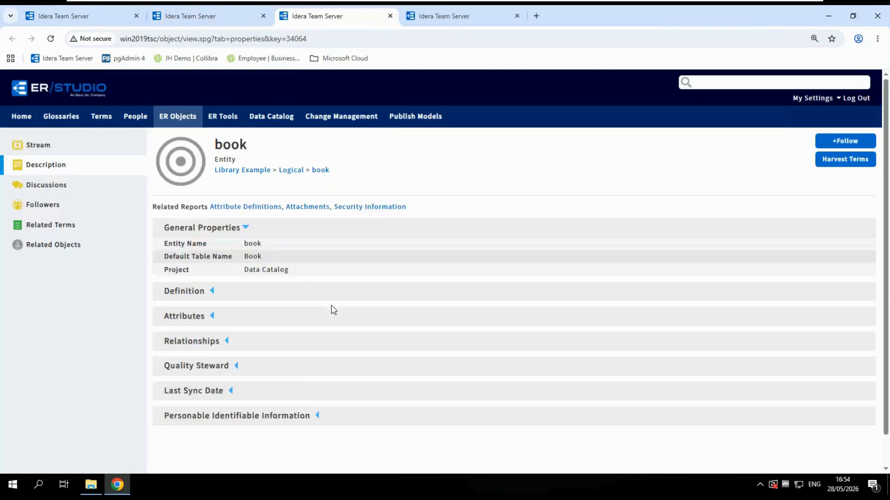
pyautogui.click(211, 319)
pyautogui.scroll(-1, 366, 284)
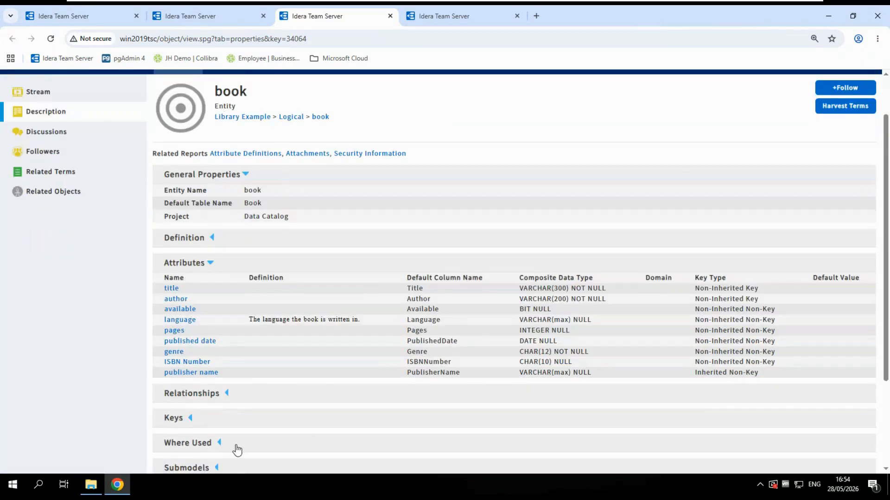
pyautogui.scroll(1, 238, 449)
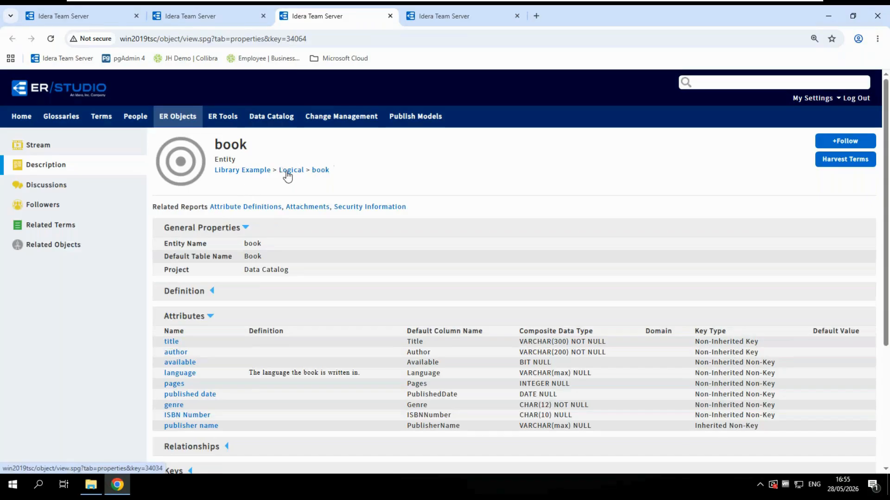
pyautogui.click(241, 208)
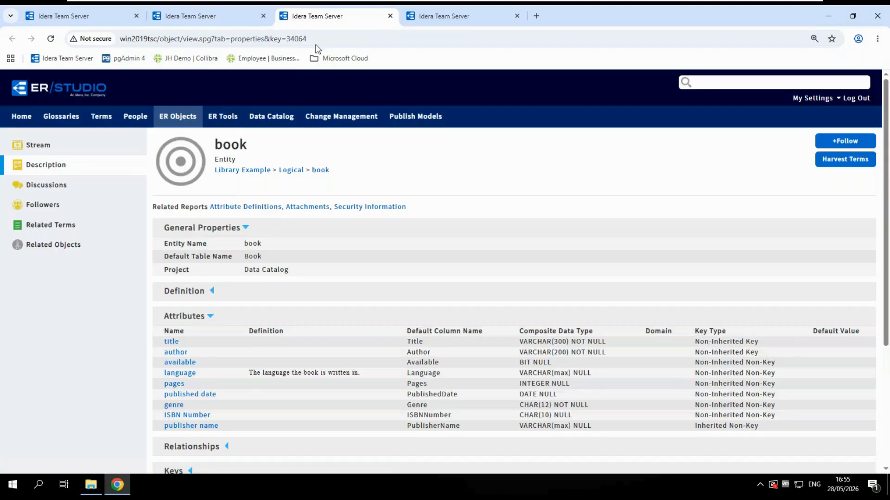
# - Return to the diagram page and search all ER Objects for "library"
pyautogui.click(191, 21)
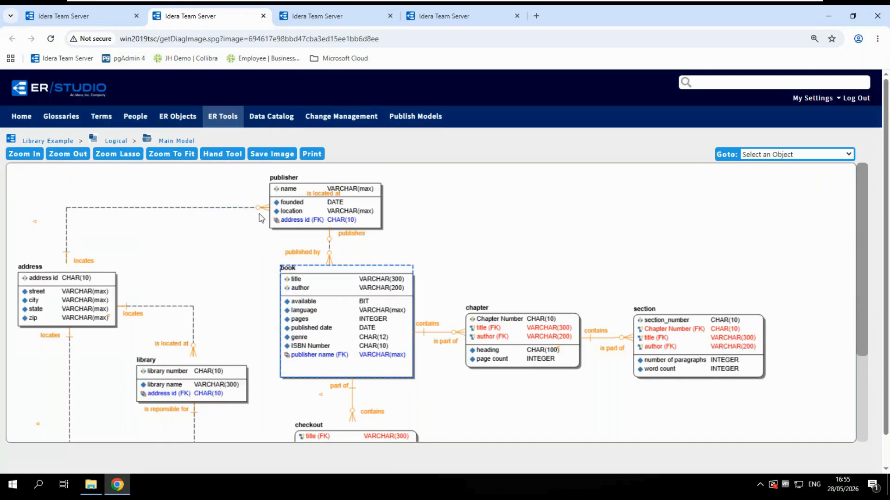
pyautogui.click(187, 118)
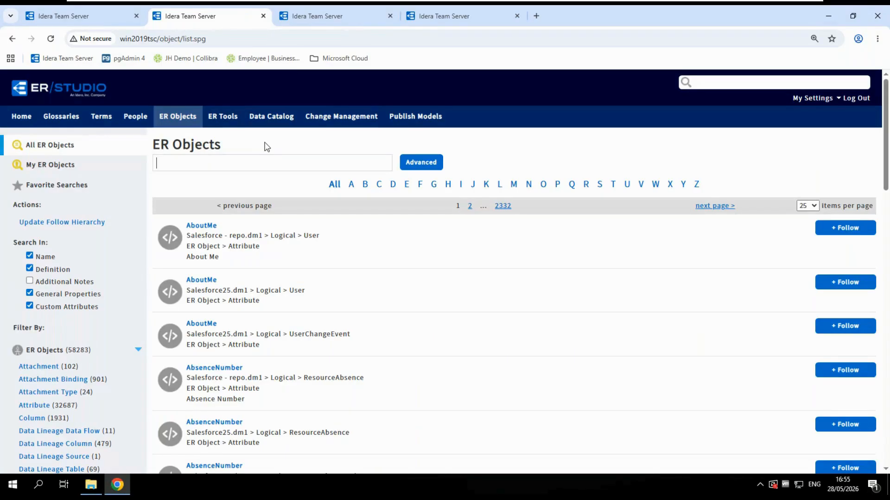
pyautogui.write('library')
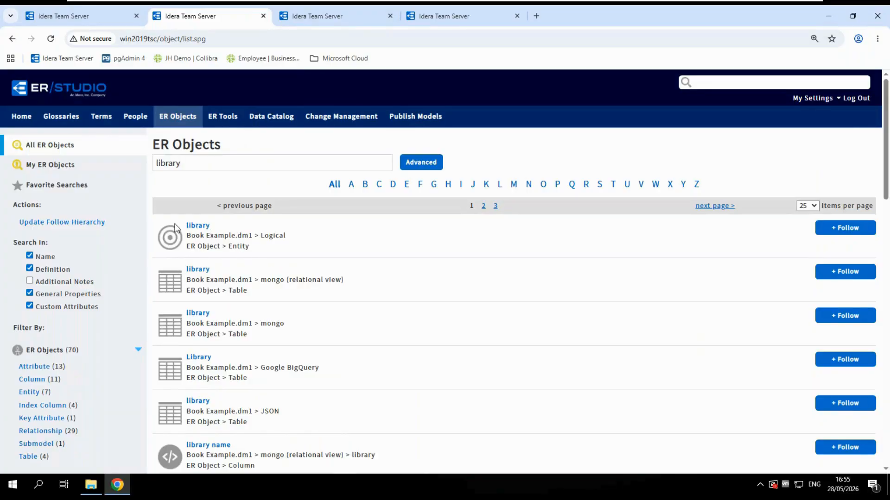
# - Open the library entity from Book Example.dm1's logical model and examine its attributes and remaining property sections
pyautogui.click(189, 227)
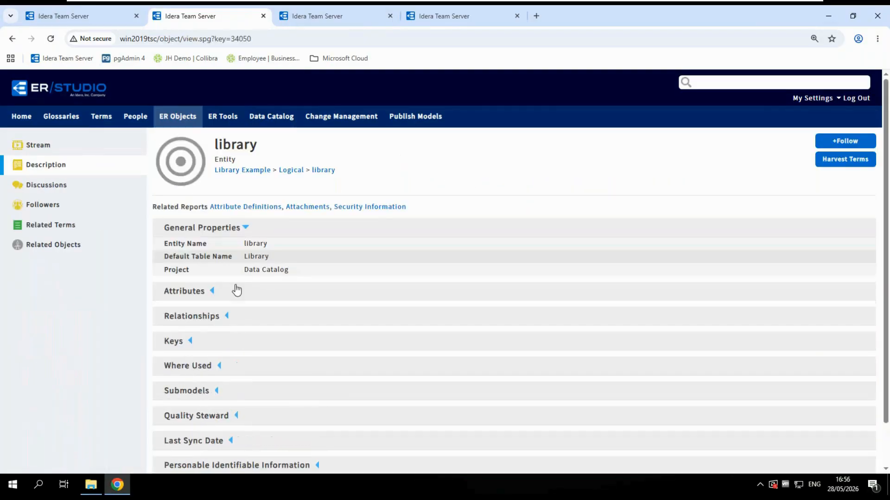
pyautogui.click(212, 291)
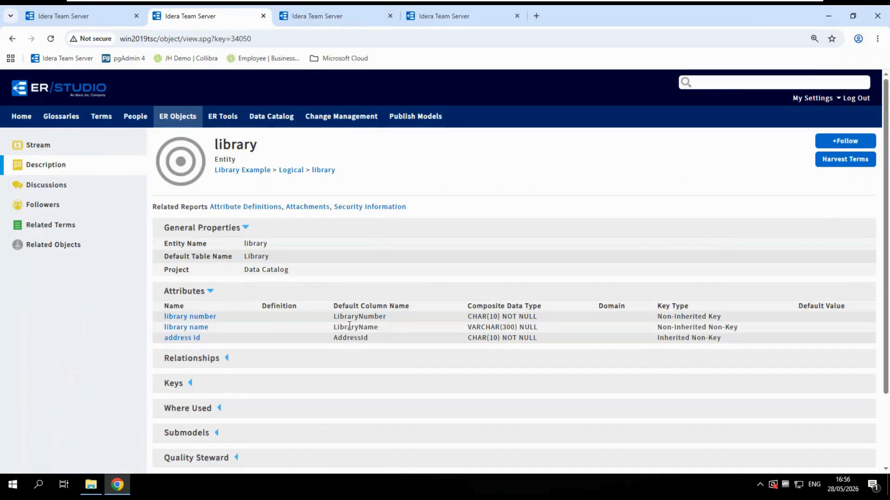
pyautogui.scroll(-2, 349, 326)
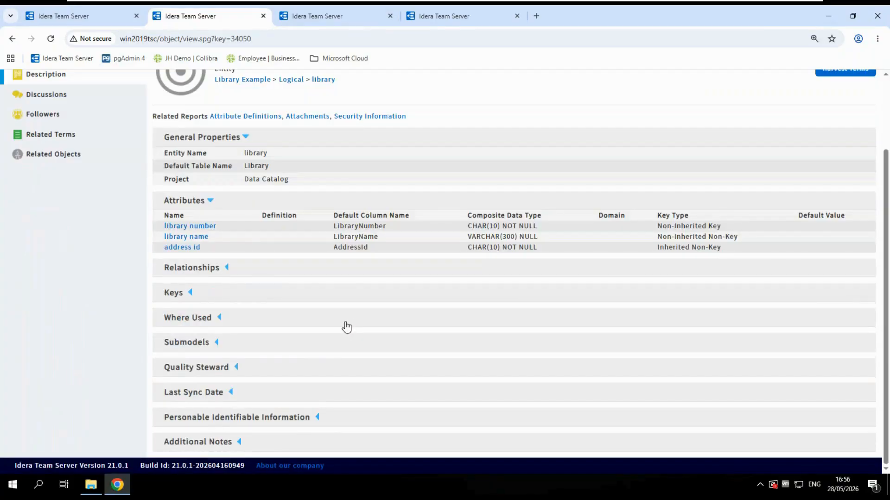